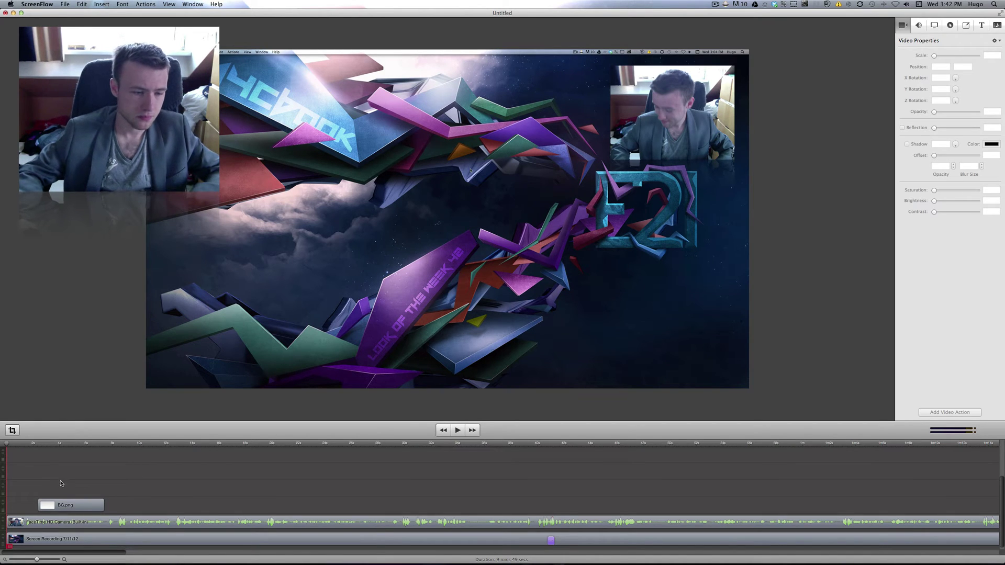
# Move the BG.png clip to the very start of the timeline on the track above the camera recording
pyautogui.moveTo(83, 506); pyautogui.dragTo(58, 510)
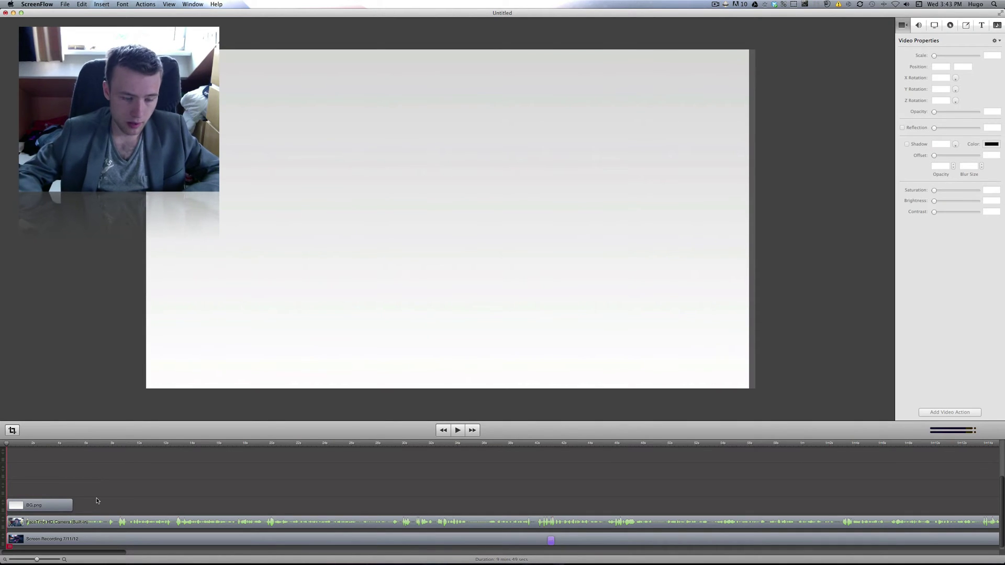
pyautogui.click(16, 444)
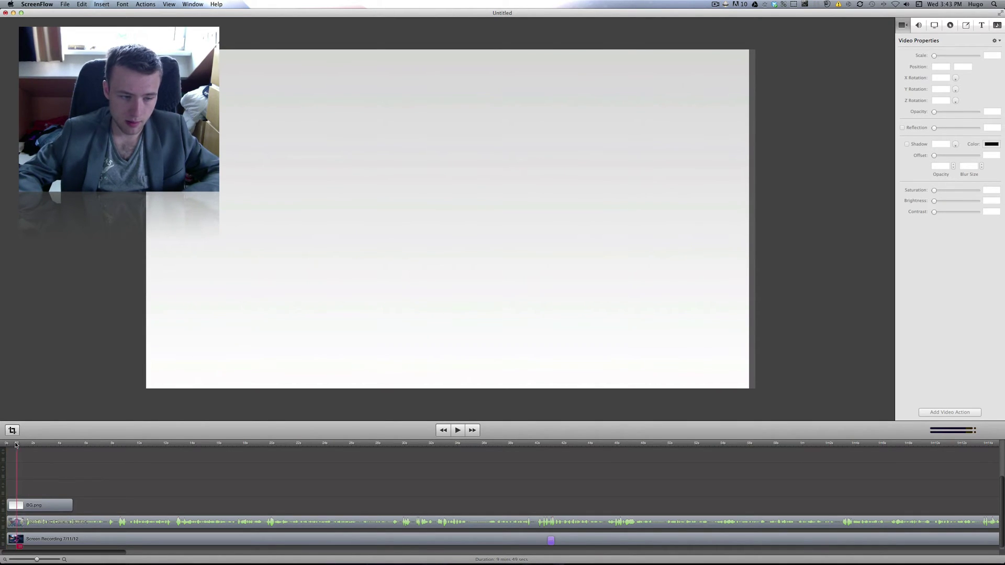
pyautogui.moveTo(16, 444); pyautogui.dragTo(6, 444)
pyautogui.moveTo(47, 505); pyautogui.dragTo(95, 507)
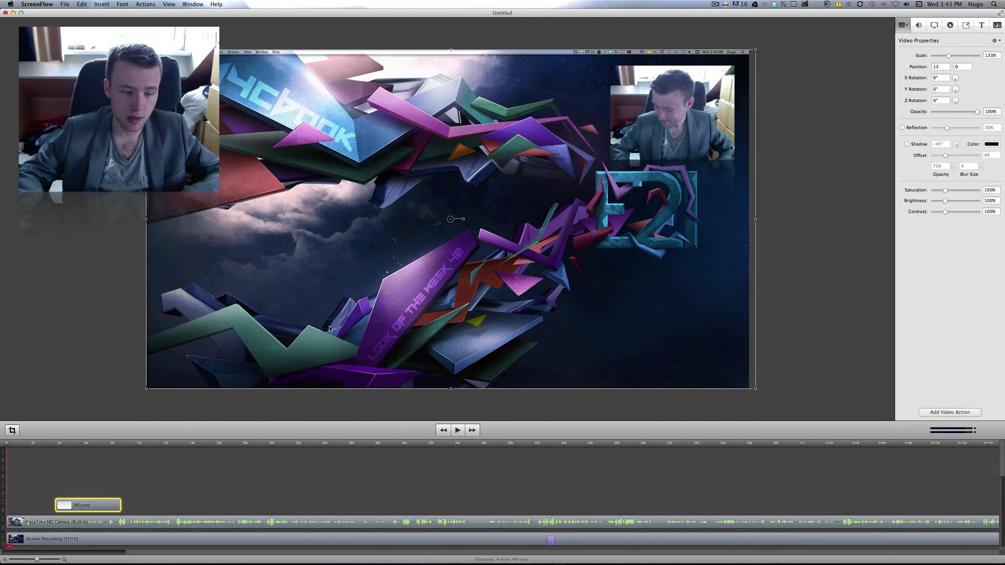
pyautogui.moveTo(100, 507); pyautogui.dragTo(50, 506)
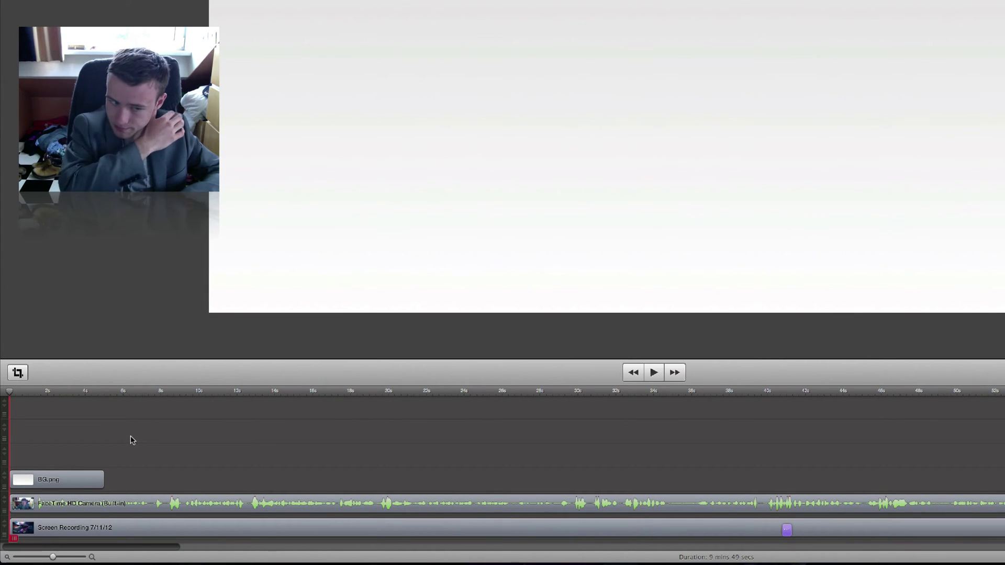
# Enlarge the timeline area slightly and cycle the BG.png track through its height sizes, ending on the smallest
pyautogui.moveTo(225, 380)
pyautogui.mouseDown()
pyautogui.moveTo(215, 418)
pyautogui.moveTo(225, 365)
pyautogui.mouseUp()
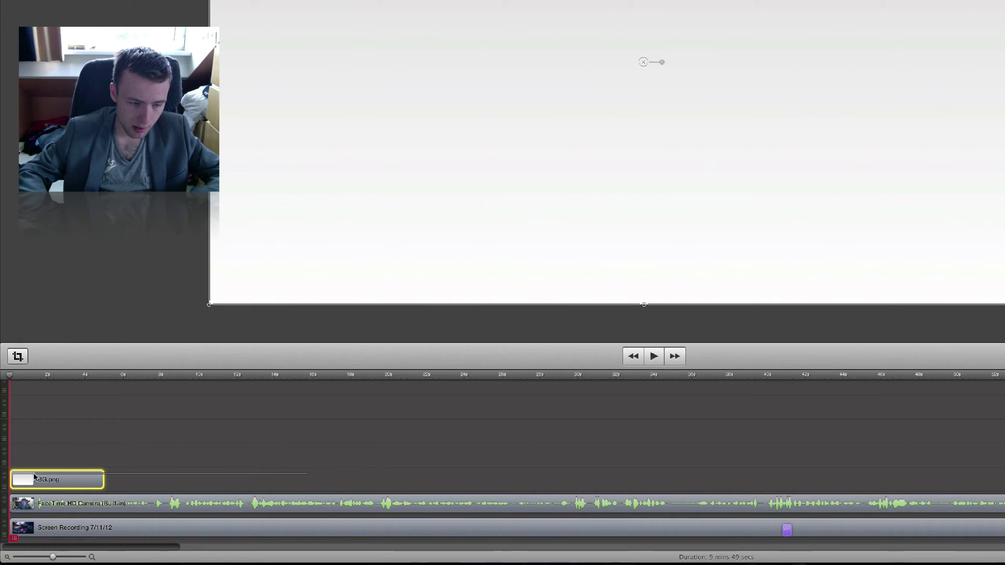
pyautogui.click(143, 513)
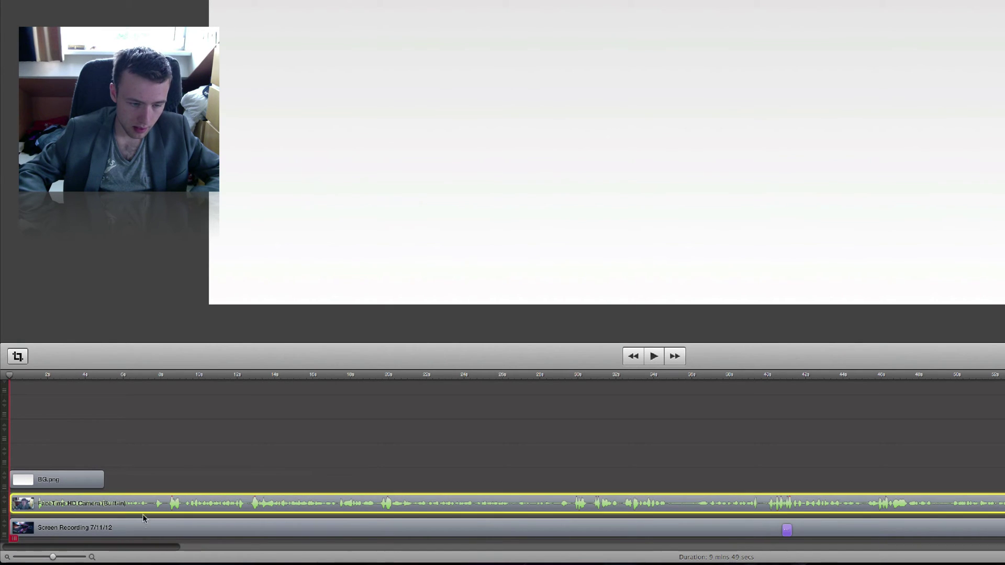
pyautogui.click(4, 476)
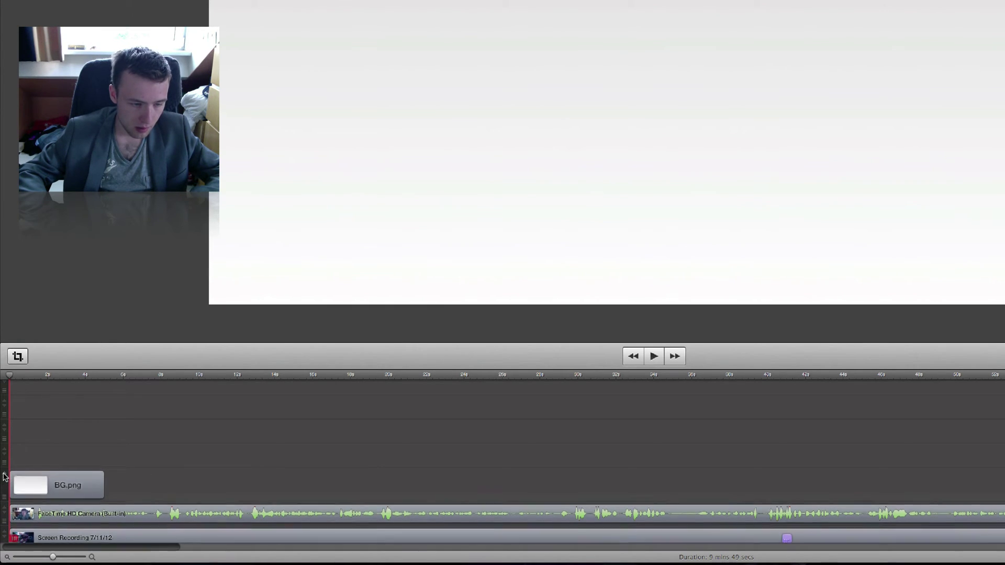
pyautogui.click(48, 488)
pyautogui.click(5, 477)
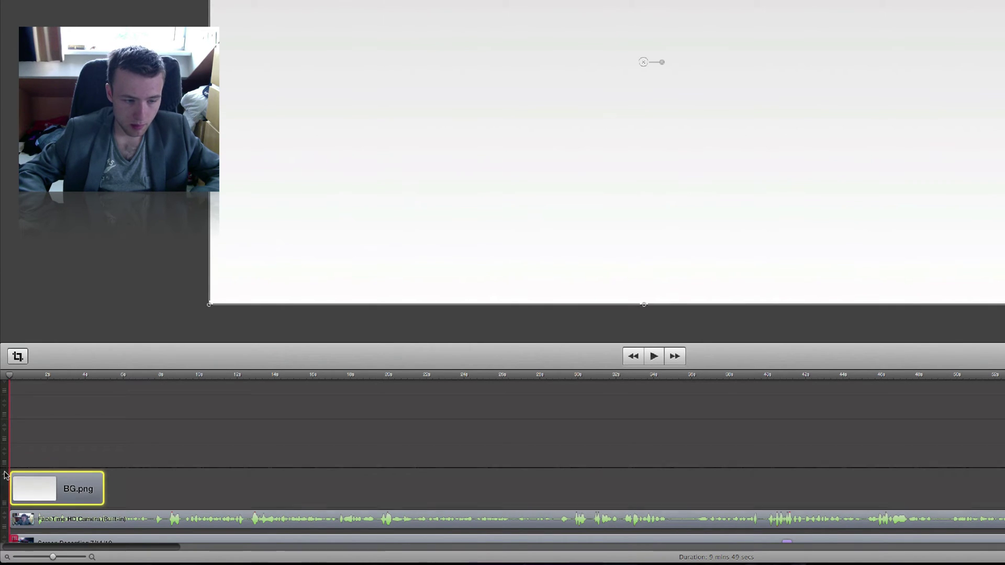
pyautogui.click(156, 465)
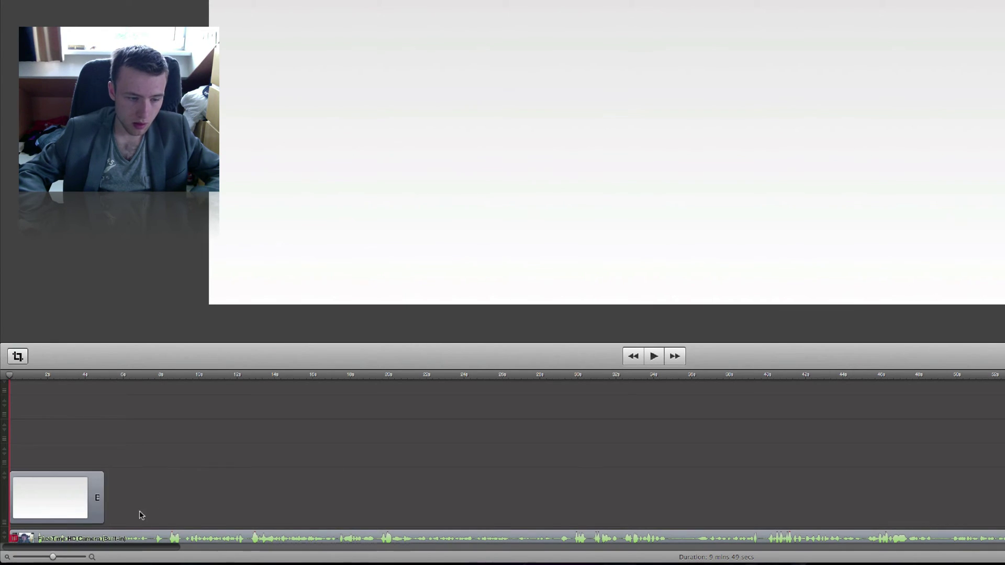
pyautogui.click(4, 477)
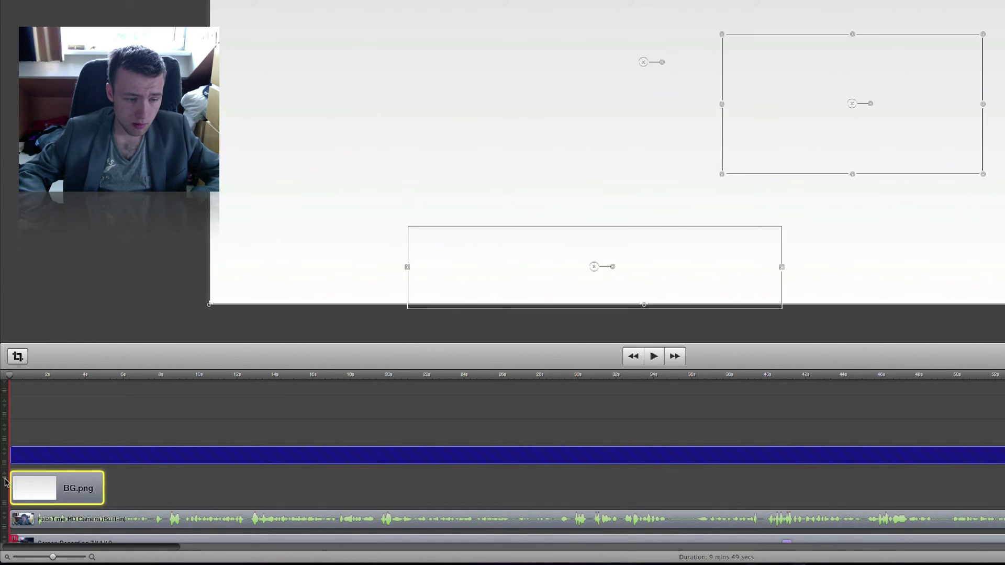
pyautogui.click(4, 477)
pyautogui.click(78, 417)
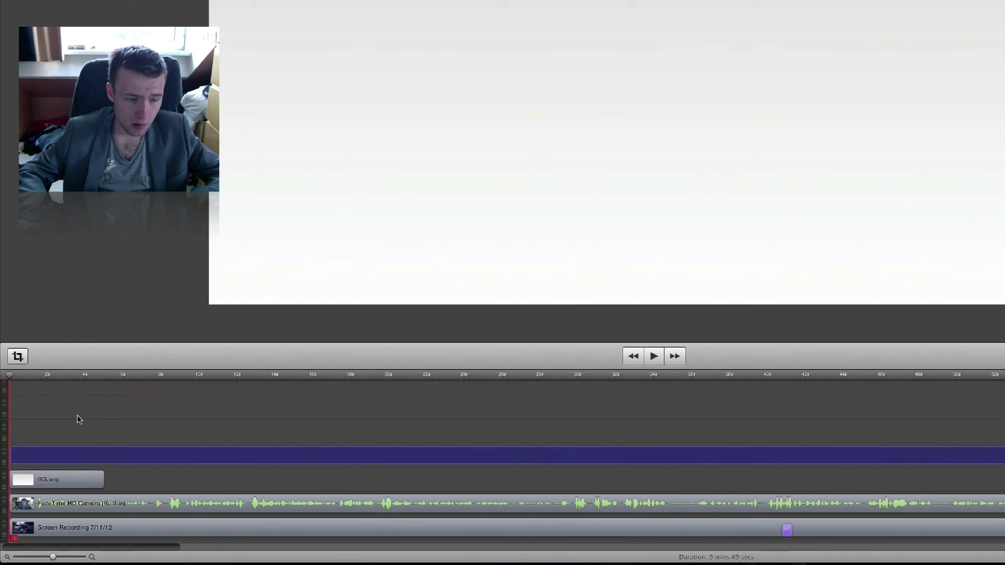
pyautogui.click(6, 478)
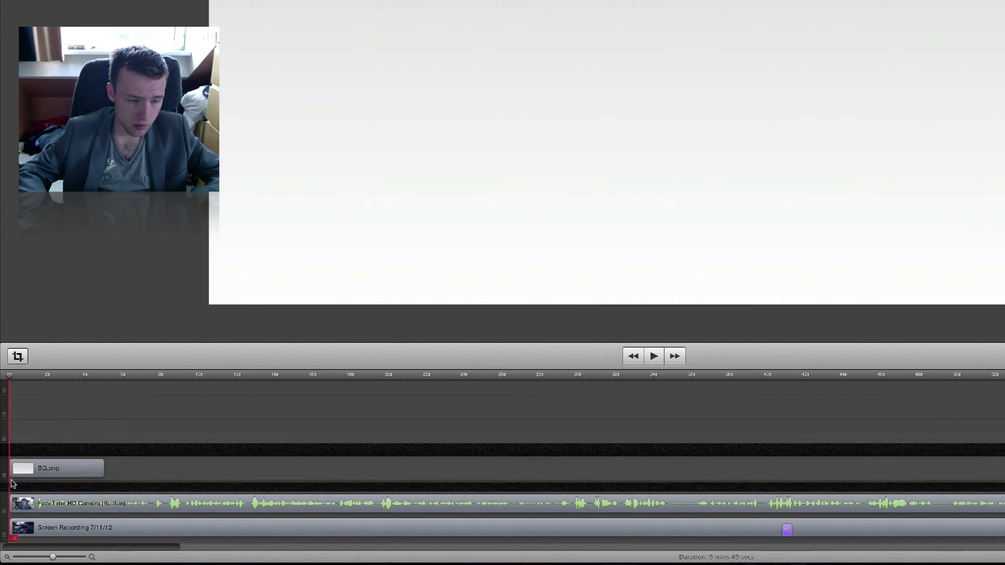
pyautogui.press('super+shift+t')
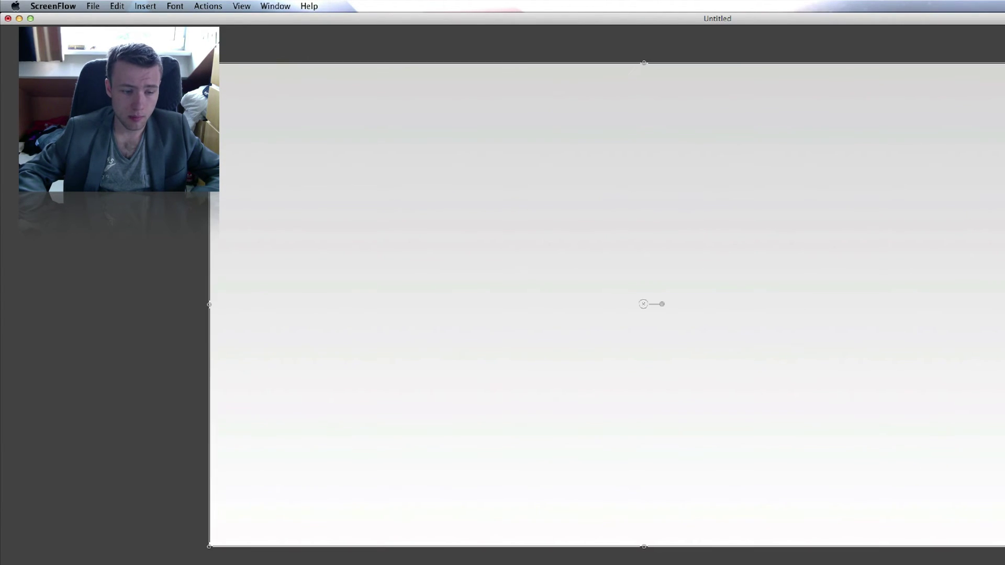
# Check the Default Track Height choices in the Timeline preferences, keep Small, and close the preferences
pyautogui.click(52, 6)
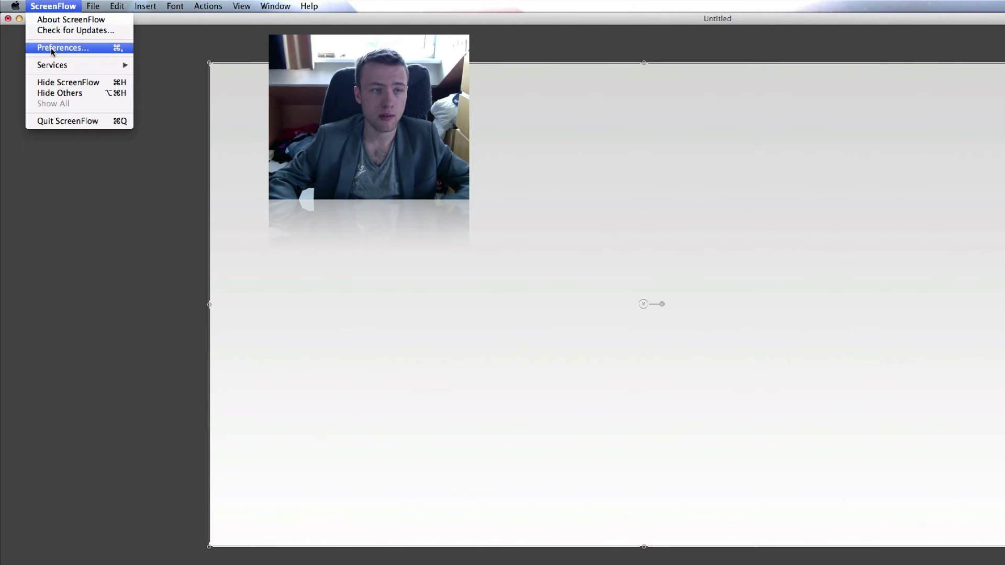
pyautogui.click(53, 47)
pyautogui.click(457, 238)
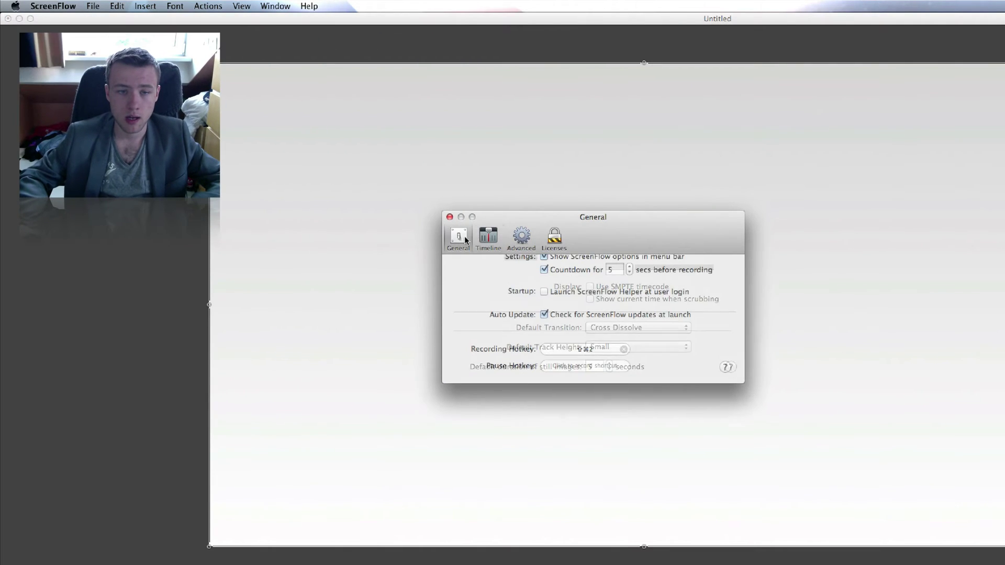
pyautogui.click(487, 240)
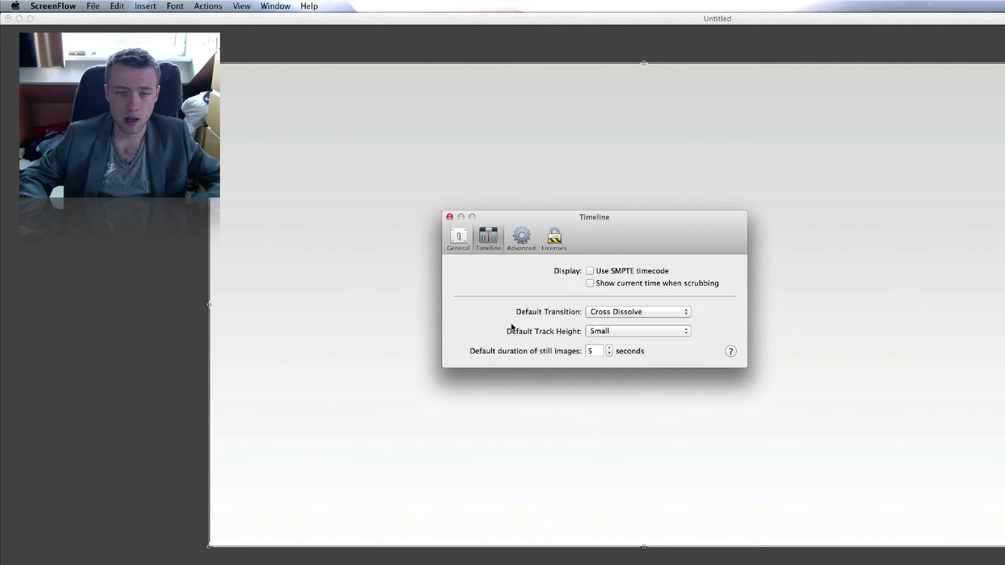
pyautogui.click(607, 331)
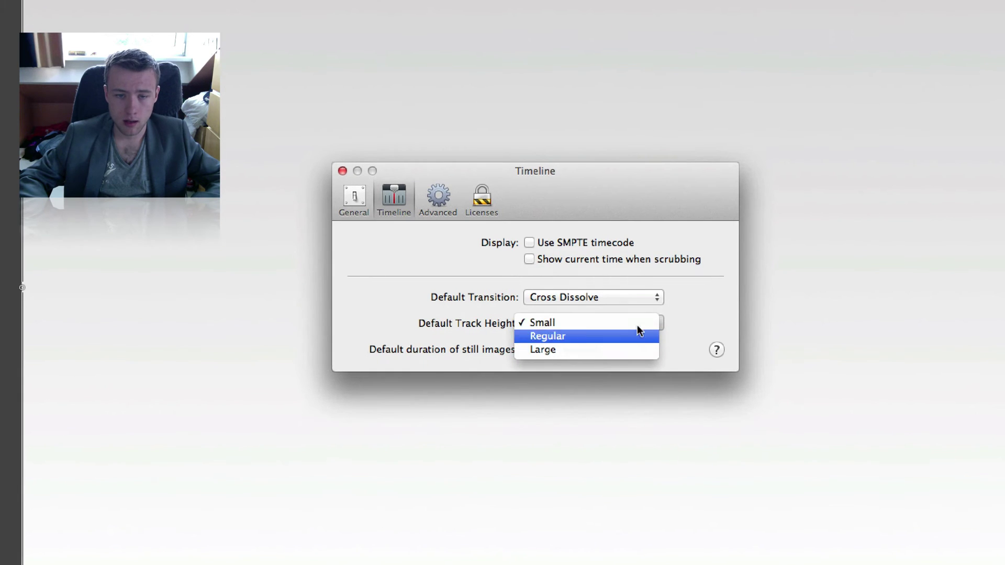
pyautogui.click(639, 321)
pyautogui.click(649, 321)
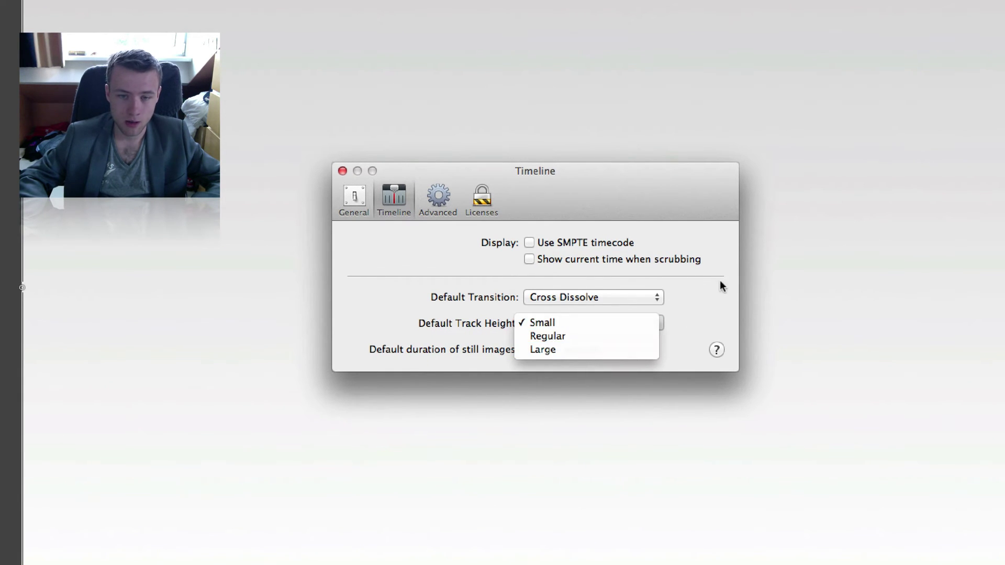
pyautogui.click(691, 264)
pyautogui.click(343, 171)
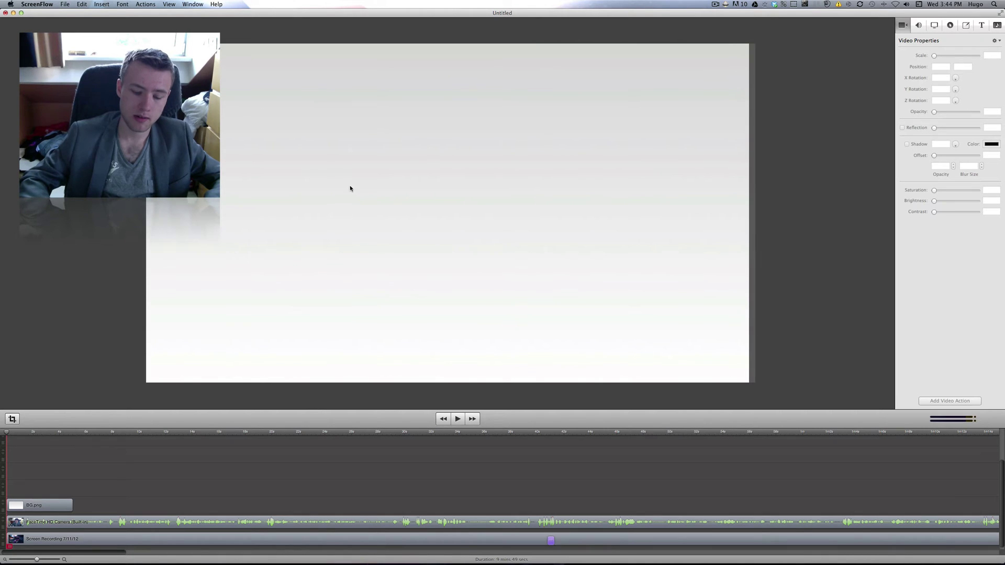
# Zoom the canvas out and back in repeatedly to compare the preview sizes
pyautogui.press('super+minus')
pyautogui.press('super+minus')
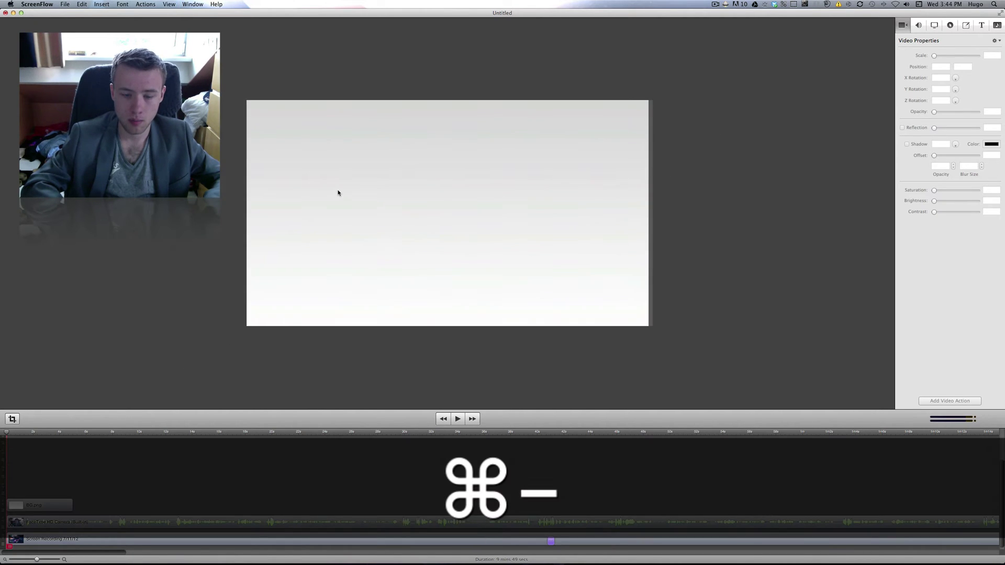
pyautogui.press('super+equal')
pyautogui.press('super+minus')
pyautogui.press('super+equal')
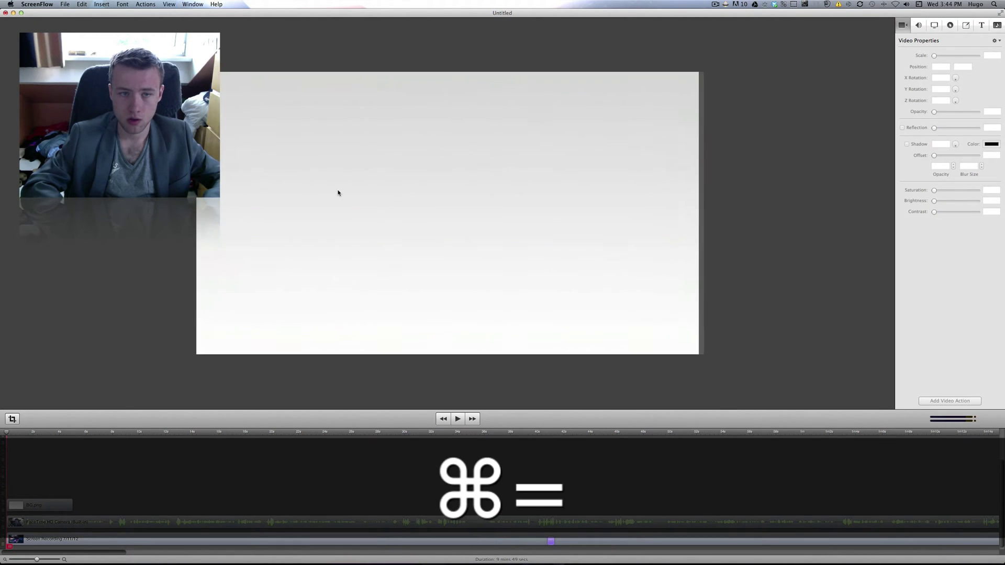
pyautogui.press('super+equal')
pyautogui.press('super+minus')
pyautogui.press('super+minus')
pyautogui.press('super+equal')
pyautogui.press('super+equal')
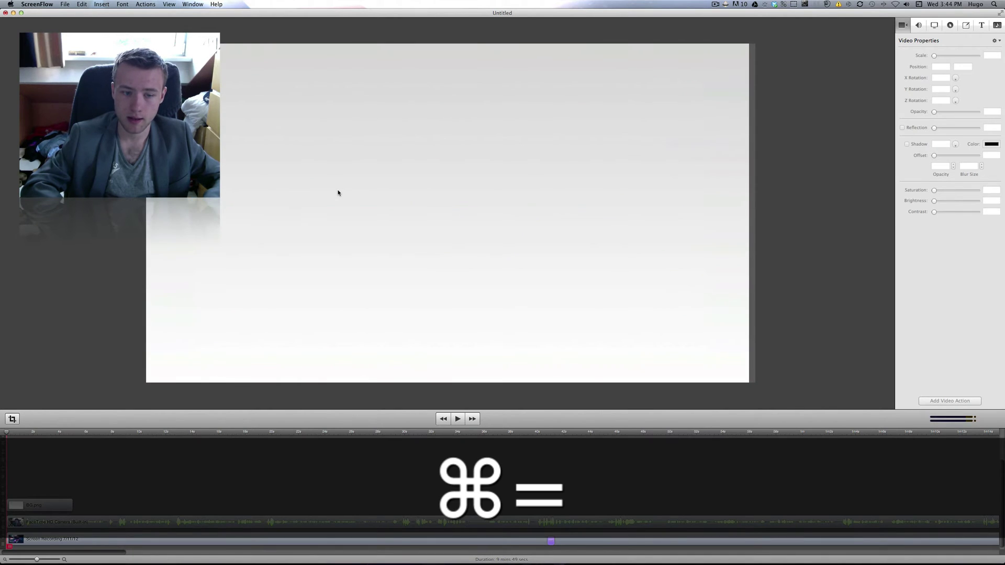
pyautogui.press('super+minus')
pyautogui.press('super+equal')
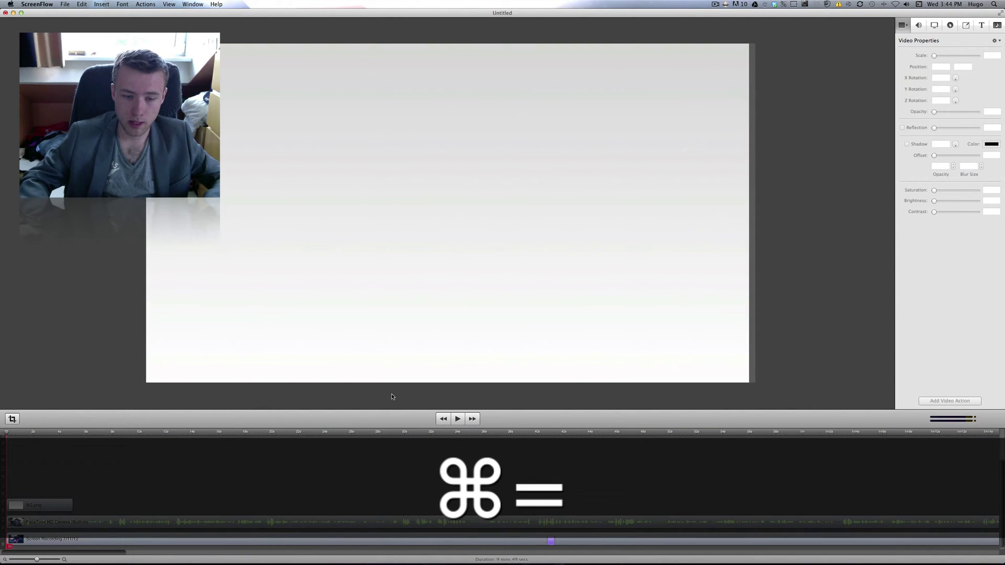
# Rebalance the space between canvas and timeline, giving the timeline more height and zooming the canvas out to fit
pyautogui.moveTo(376, 424); pyautogui.dragTo(393, 242)
pyautogui.press('super+minus')
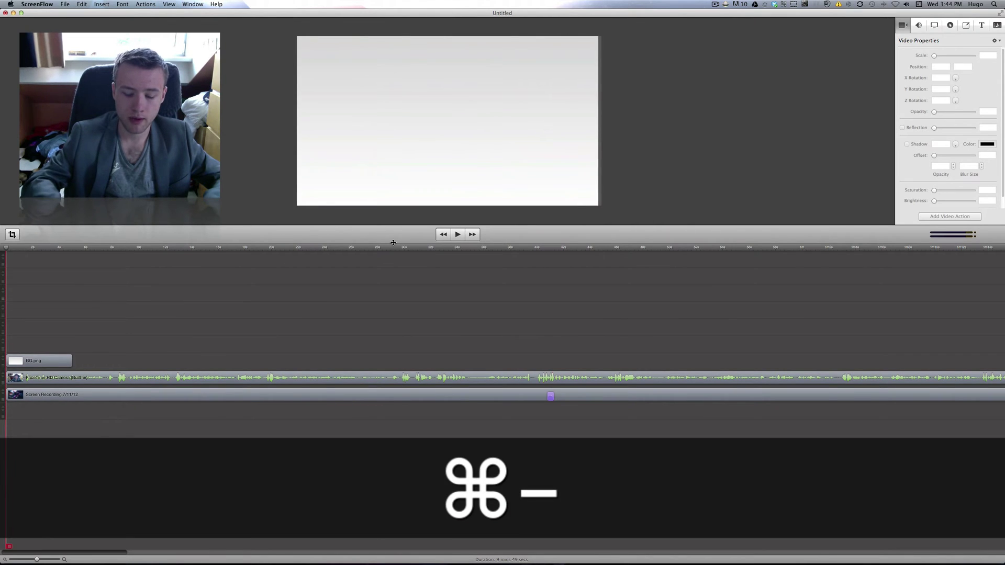
pyautogui.press('super+equal')
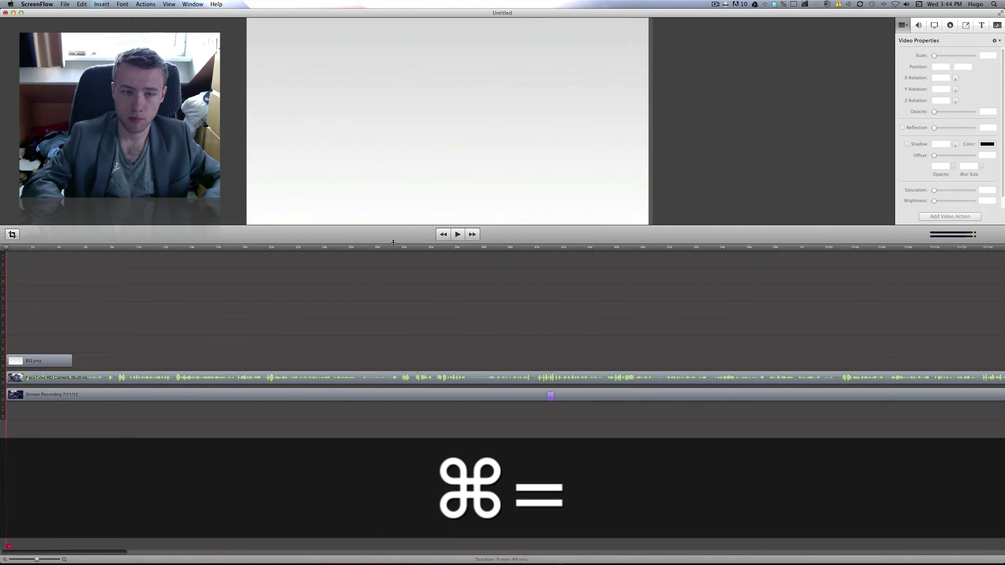
pyautogui.press('super+minus')
pyautogui.moveTo(393, 243); pyautogui.dragTo(352, 378)
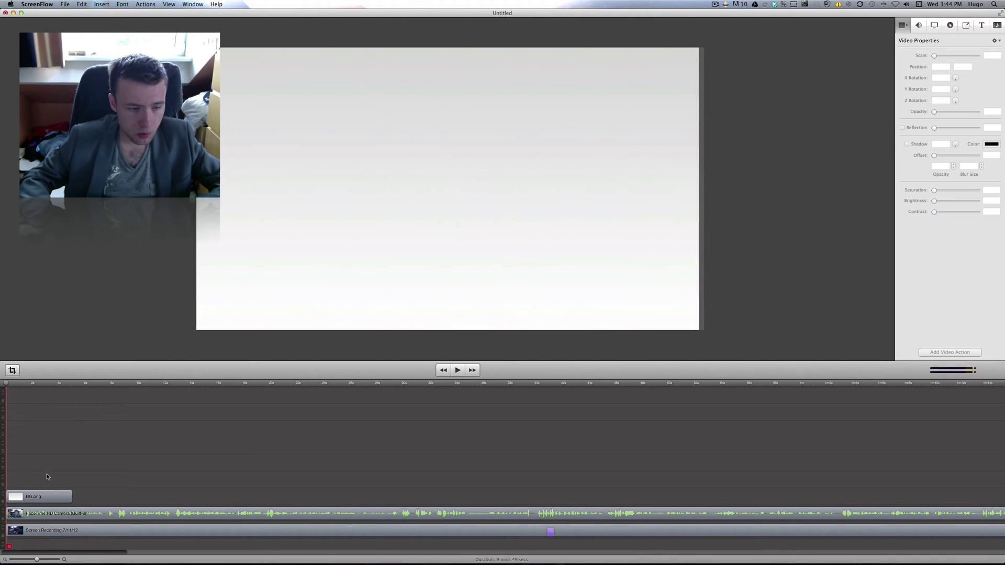
# Add an annotations clip at the start of the timeline and draw a small, narrow upright filled rectangle in the canvas's left part
pyautogui.click(47, 496)
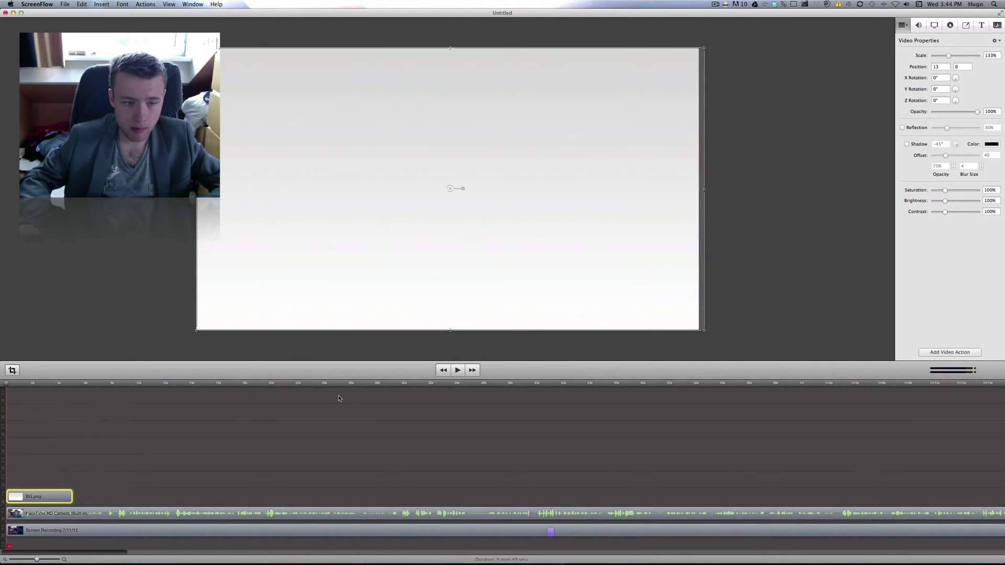
pyautogui.click(339, 398)
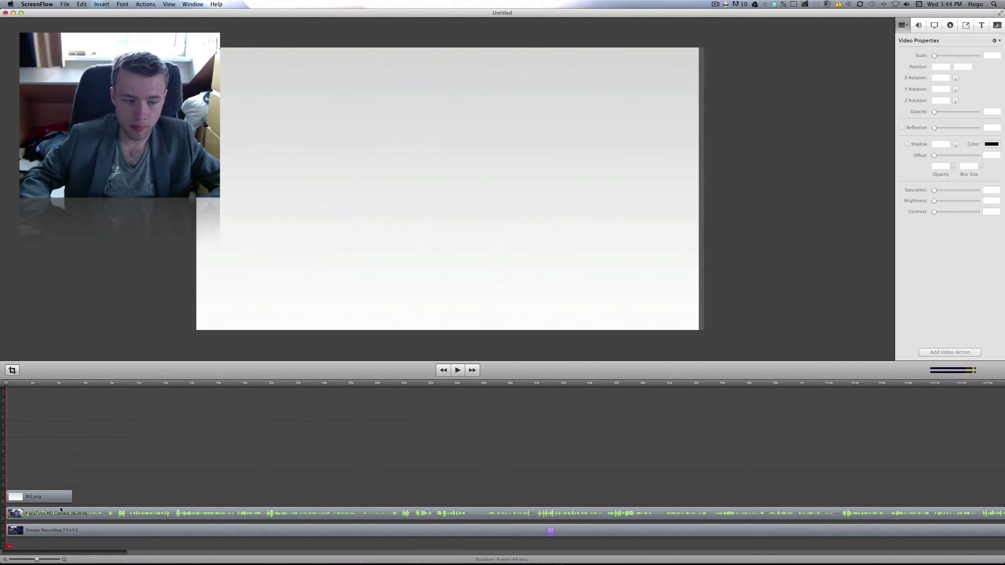
pyautogui.moveTo(37, 559); pyautogui.dragTo(49, 560)
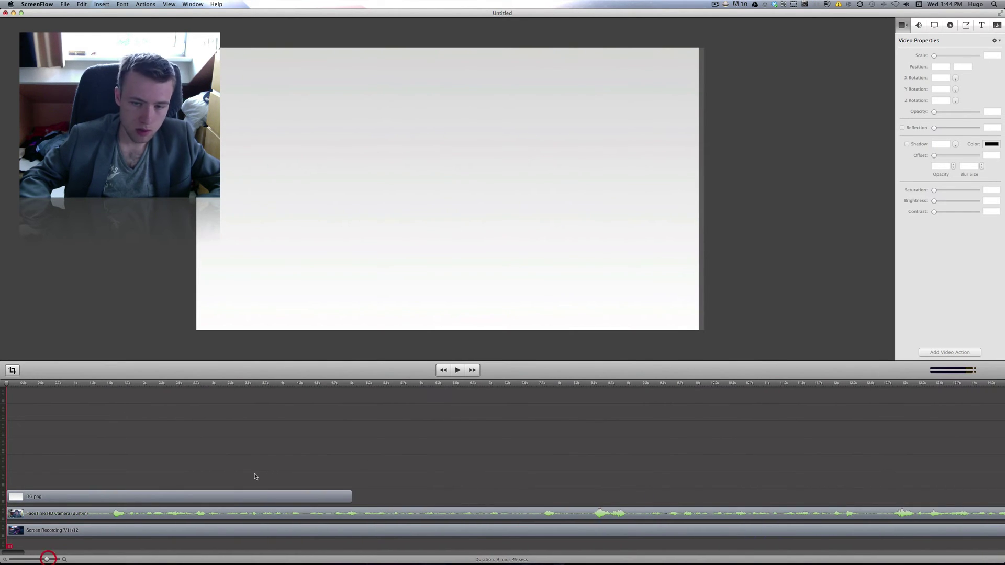
pyautogui.click(965, 28)
pyautogui.click(949, 352)
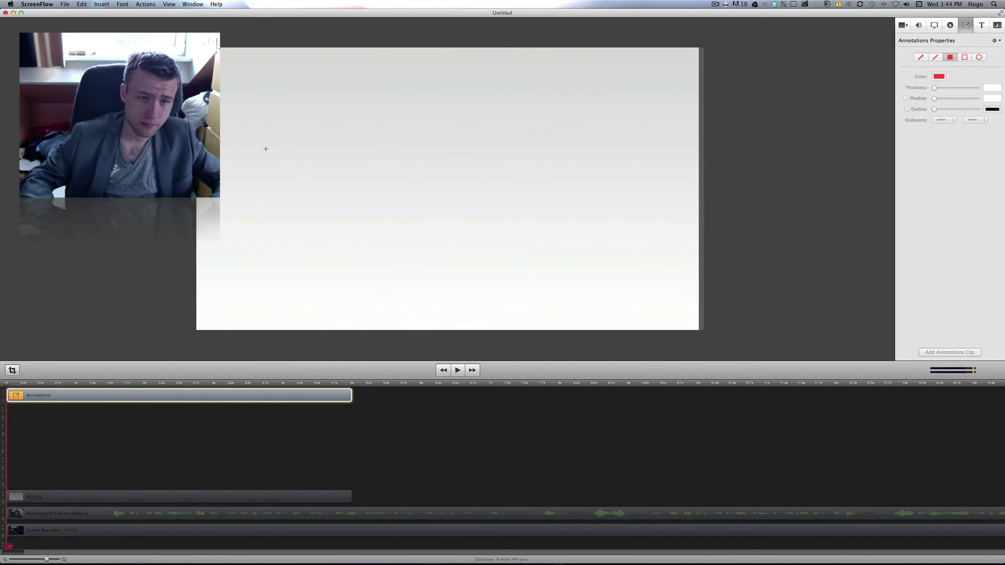
pyautogui.moveTo(265, 148)
pyautogui.mouseDown()
pyautogui.moveTo(287, 188)
pyautogui.moveTo(278, 182)
pyautogui.mouseUp()
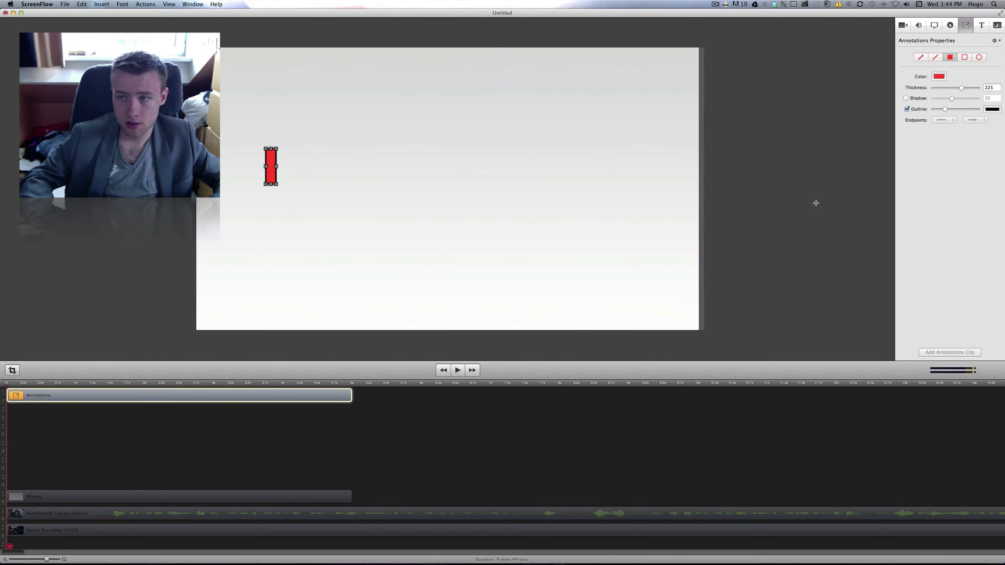
# Remove the rectangle's outline and change its fill color to light blue
pyautogui.click(907, 110)
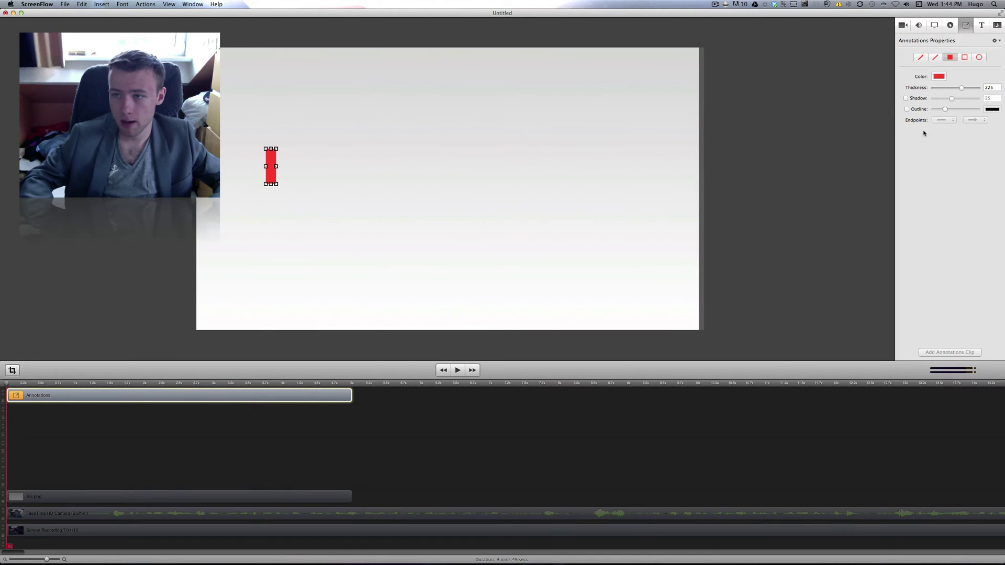
pyautogui.click(938, 76)
pyautogui.moveTo(479, 322)
pyautogui.mouseDown()
pyautogui.moveTo(508, 314)
pyautogui.moveTo(505, 335)
pyautogui.moveTo(470, 318)
pyautogui.mouseUp()
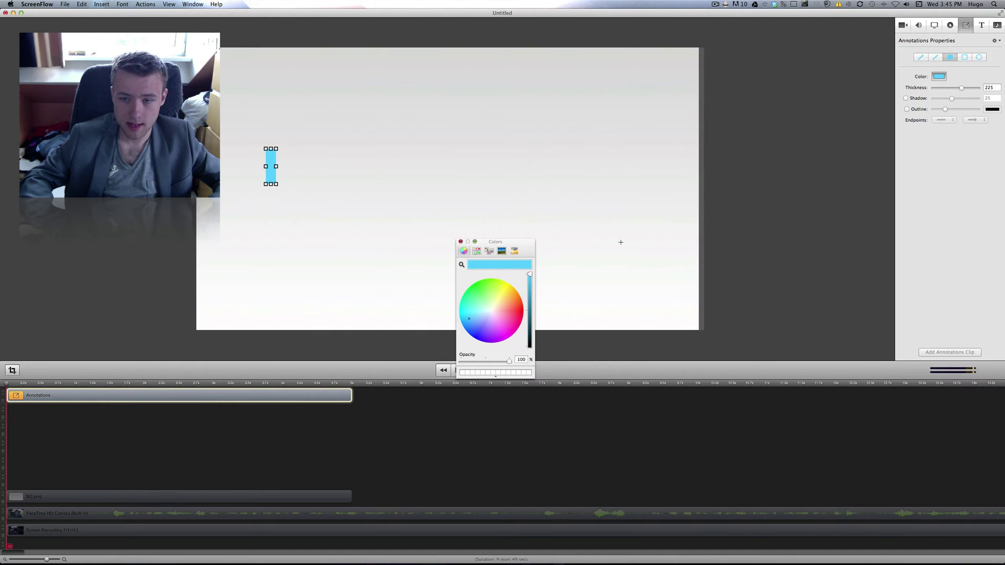
pyautogui.click(461, 242)
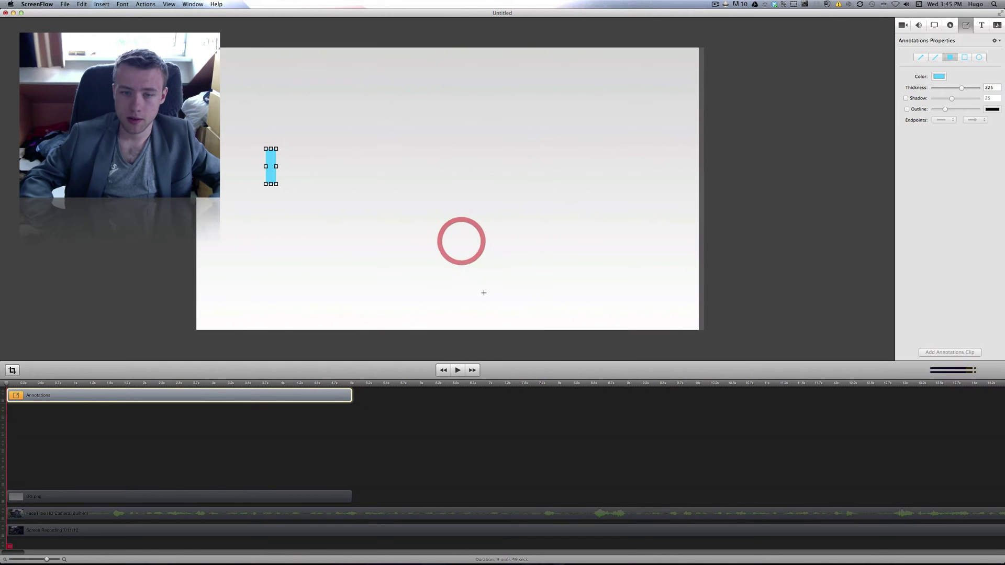
pyautogui.click(281, 461)
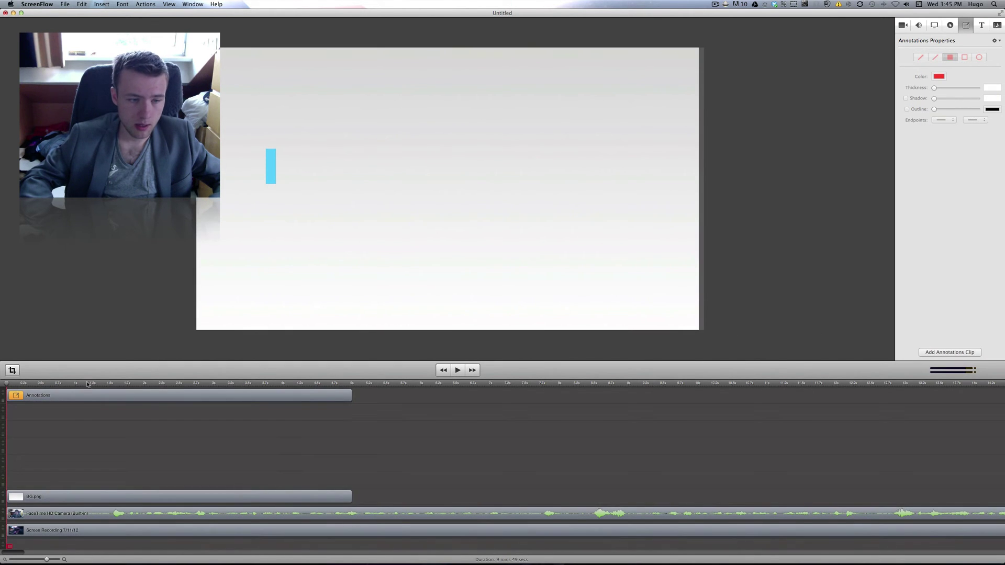
# Move the Annotations clip directly above BG.png and add a text box clip, stacking it just above the annotations
pyautogui.moveTo(81, 396); pyautogui.dragTo(74, 474)
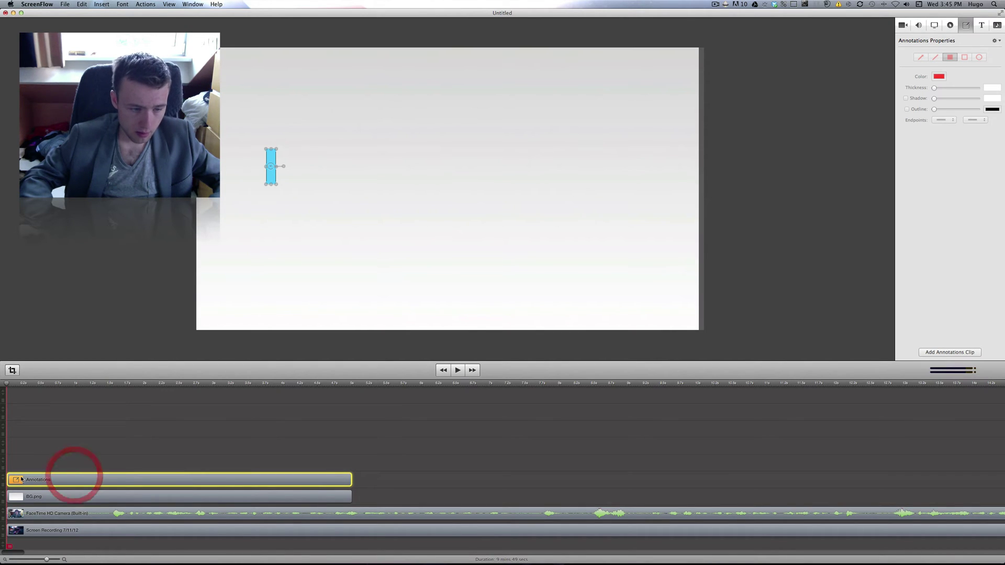
pyautogui.click(118, 457)
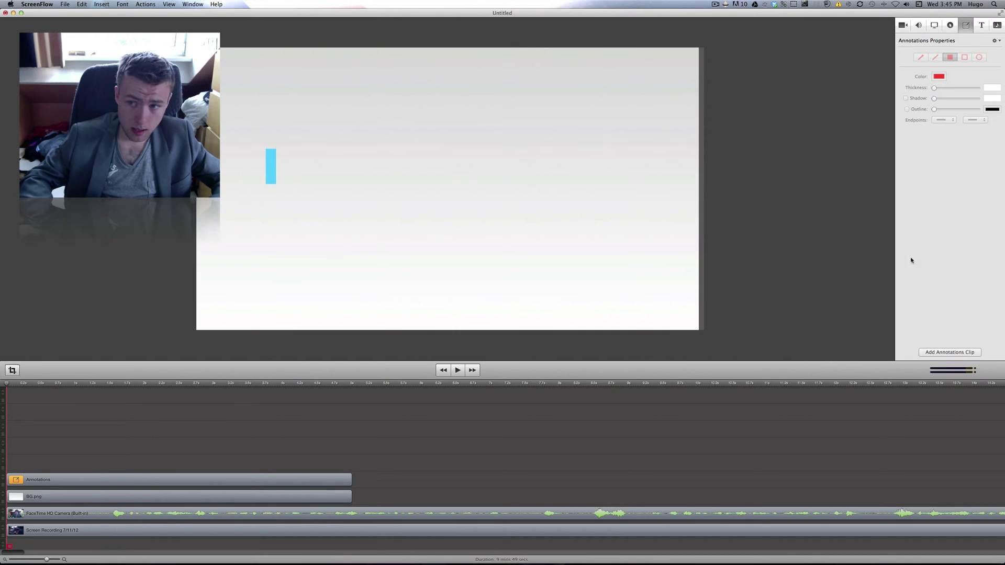
pyautogui.click(980, 26)
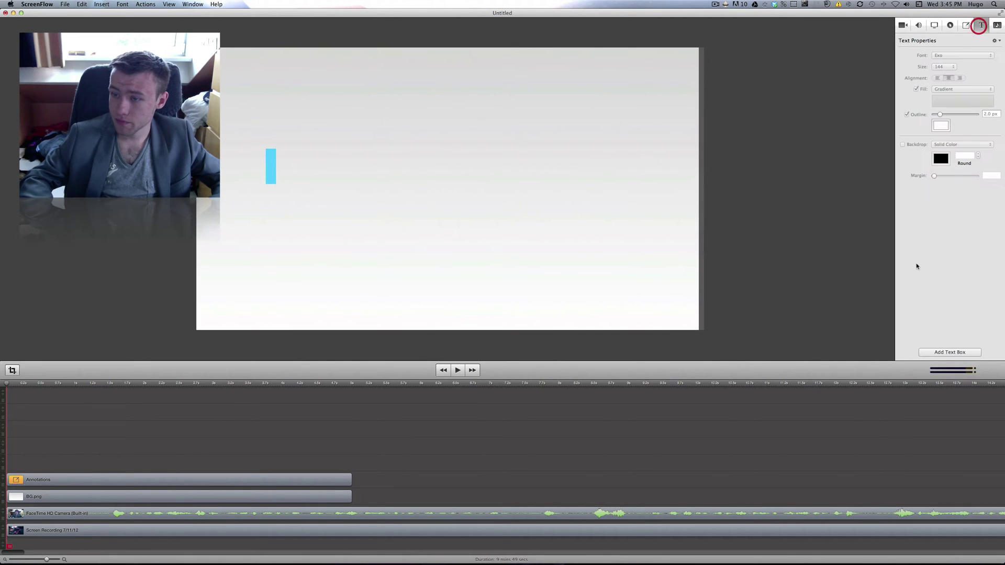
pyautogui.click(949, 351)
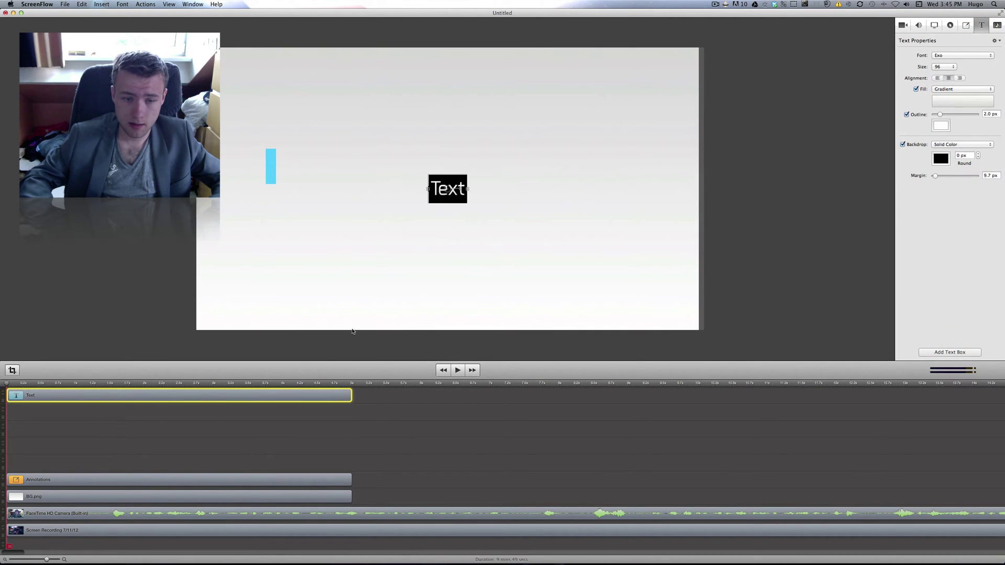
pyautogui.moveTo(287, 400); pyautogui.dragTo(280, 461)
# Move the text box into the lower part of the canvas and change its text to "Look of The Week 42"
pyautogui.moveTo(447, 196); pyautogui.dragTo(412, 270)
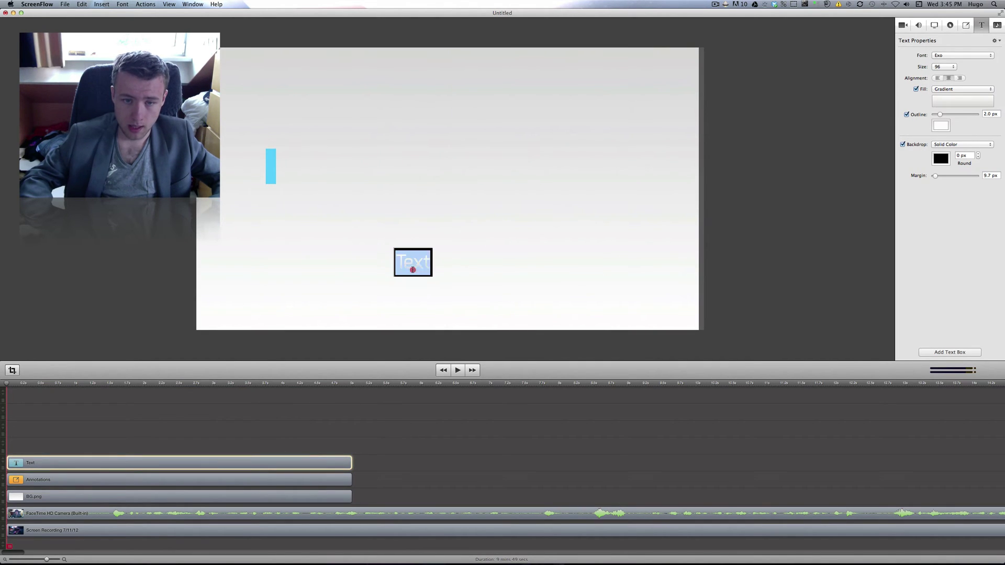
pyautogui.doubleClick(412, 270)
pyautogui.write('Look of')
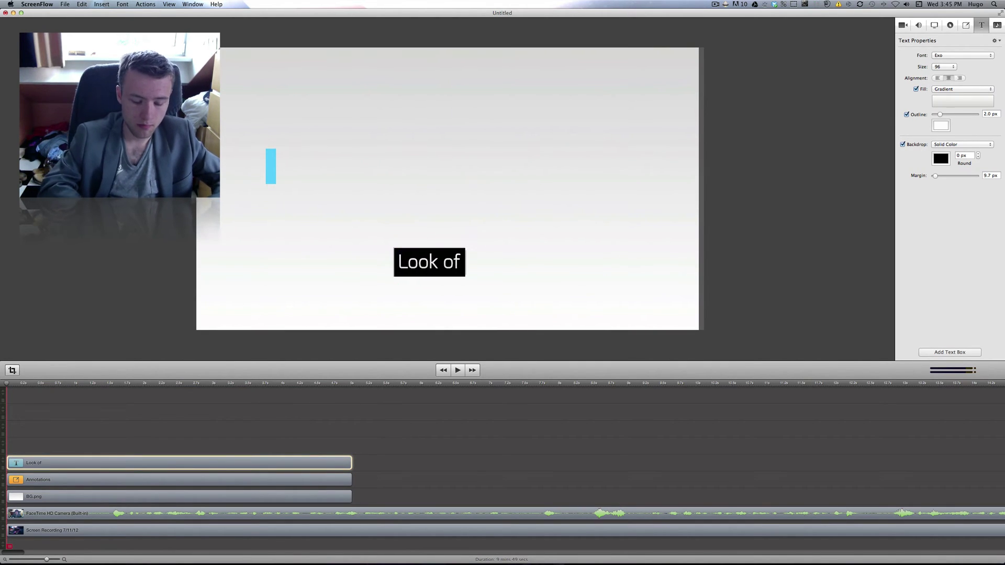
pyautogui.write(' the')
pyautogui.press('BackSpace')
pyautogui.press('BackSpace')
pyautogui.press('BackSpace')
pyautogui.press('BackSpace')
pyautogui.write('The')
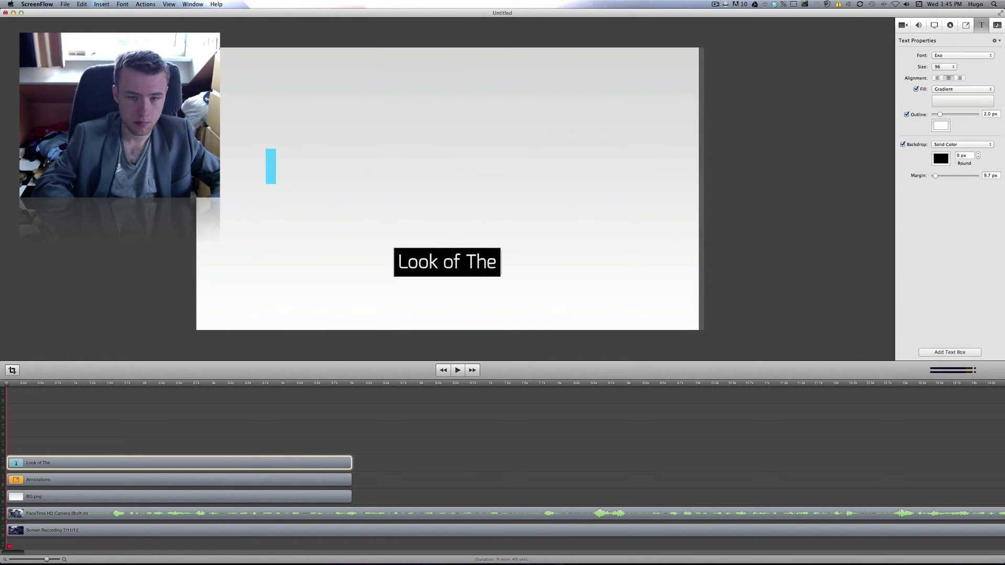
pyautogui.write(' week')
pyautogui.press('BackSpace')
pyautogui.press('BackSpace')
pyautogui.press('BackSpace')
pyautogui.press('BackSpace')
pyautogui.press('BackSpace')
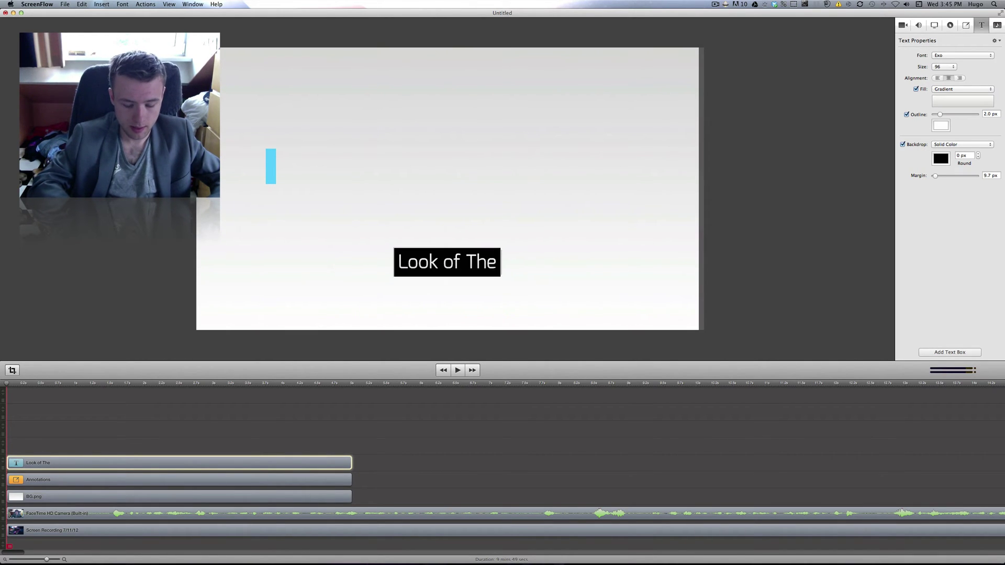
pyautogui.write('Week 42')
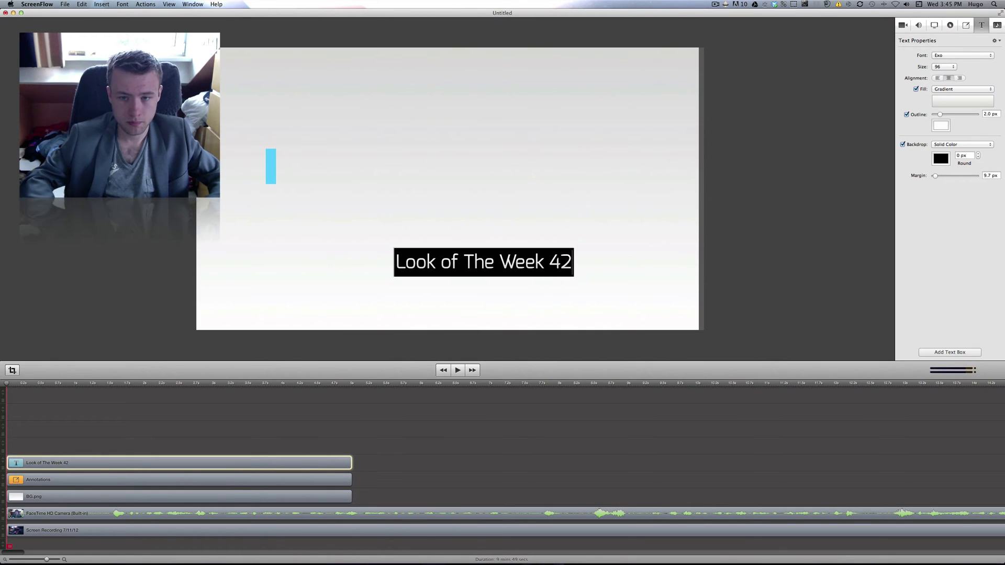
pyautogui.click(771, 225)
# Try font size 144 on the title text and return it to 96
pyautogui.click(557, 263)
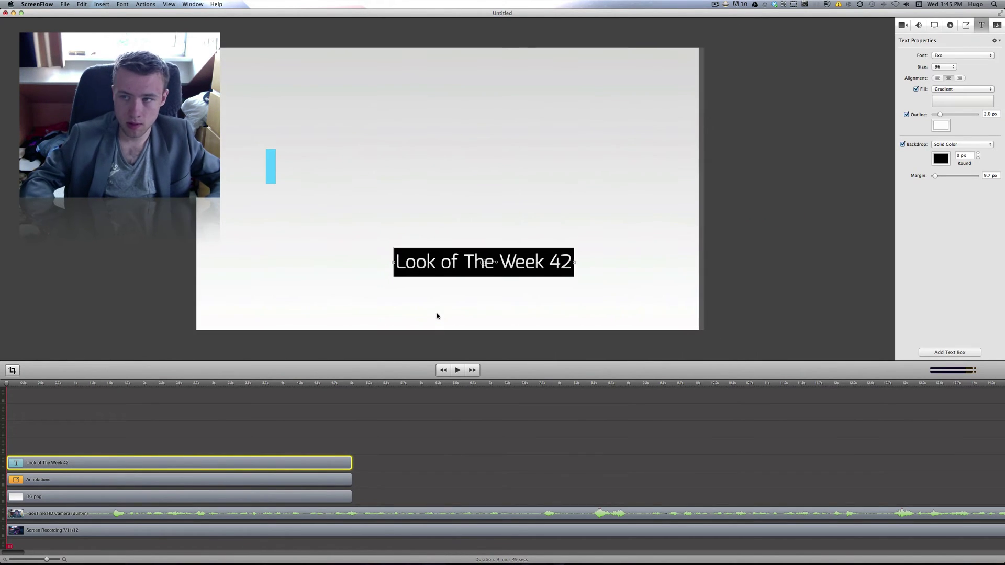
pyautogui.click(939, 71)
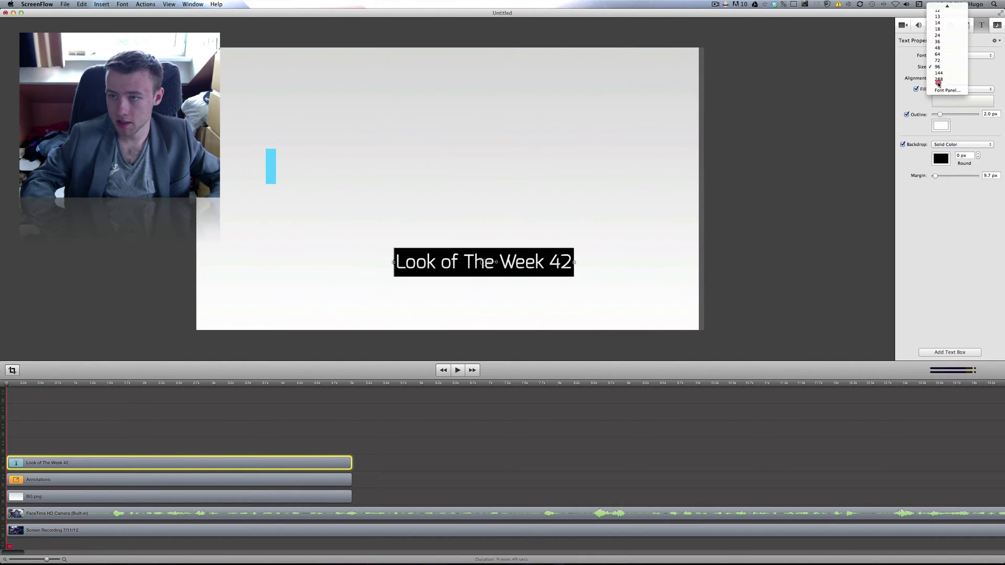
pyautogui.click(940, 75)
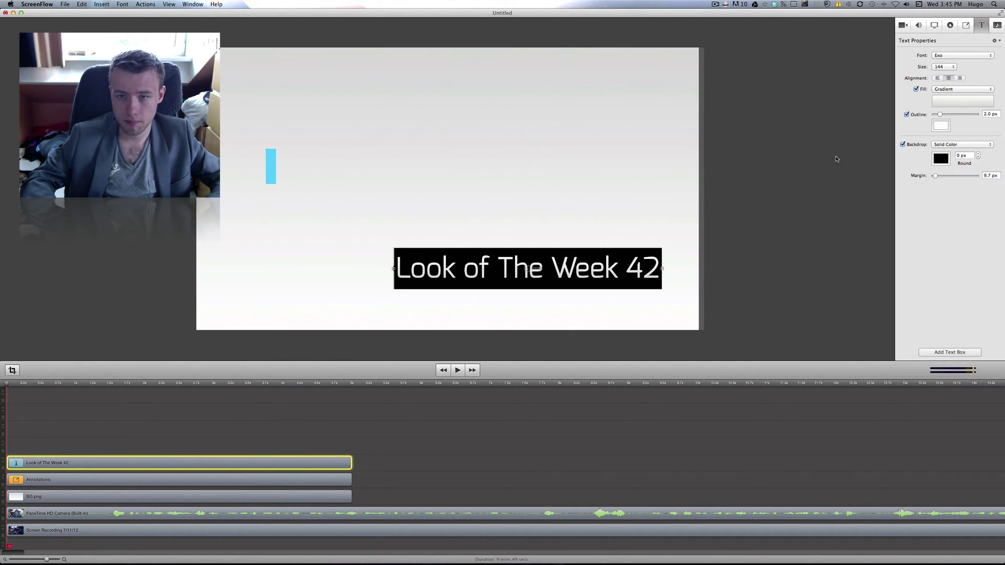
pyautogui.click(945, 67)
pyautogui.click(942, 61)
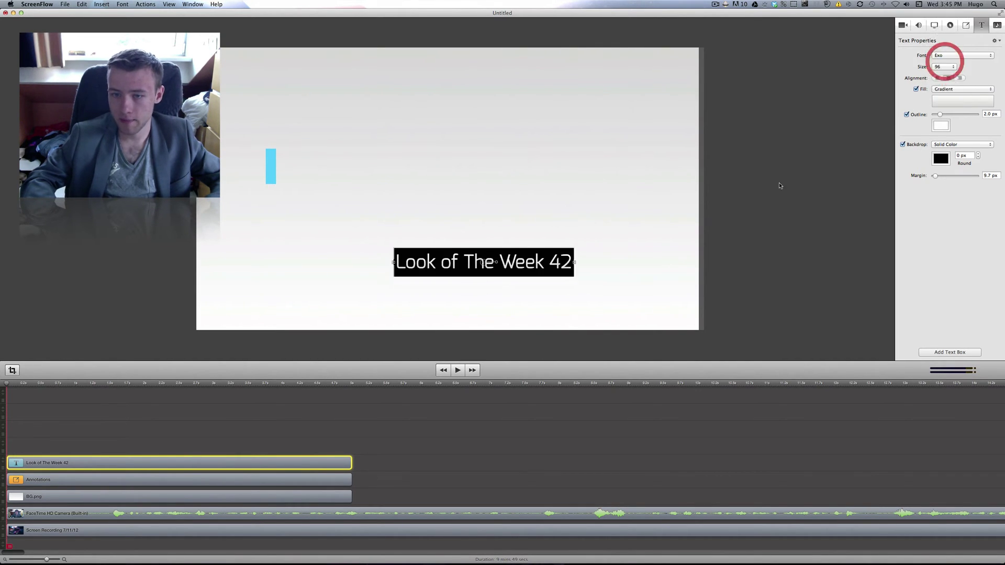
pyautogui.click(814, 208)
# Move the title into the canvas's lower-left corner and place the light blue rectangle against the title's left edge
pyautogui.moveTo(468, 258)
pyautogui.mouseDown()
pyautogui.moveTo(411, 262)
pyautogui.moveTo(320, 302)
pyautogui.moveTo(293, 301)
pyautogui.mouseUp()
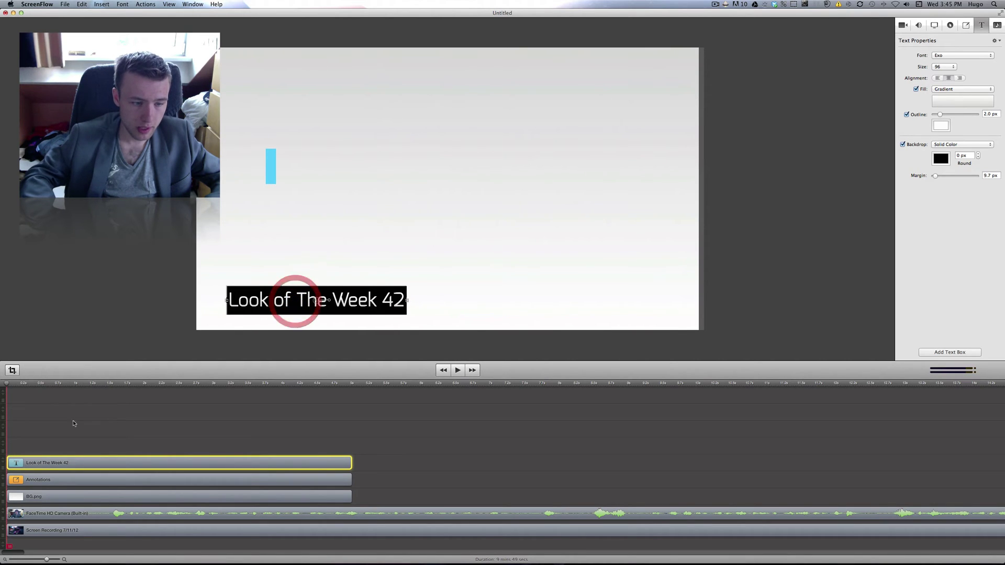
pyautogui.click(62, 480)
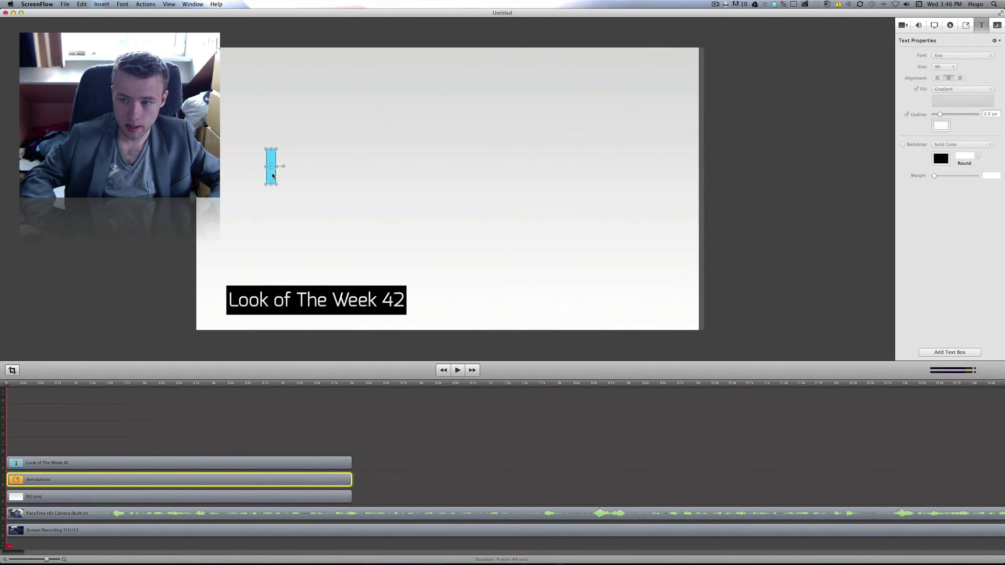
pyautogui.moveTo(272, 176)
pyautogui.mouseDown()
pyautogui.moveTo(224, 214)
pyautogui.moveTo(215, 281)
pyautogui.moveTo(224, 303)
pyautogui.mouseUp()
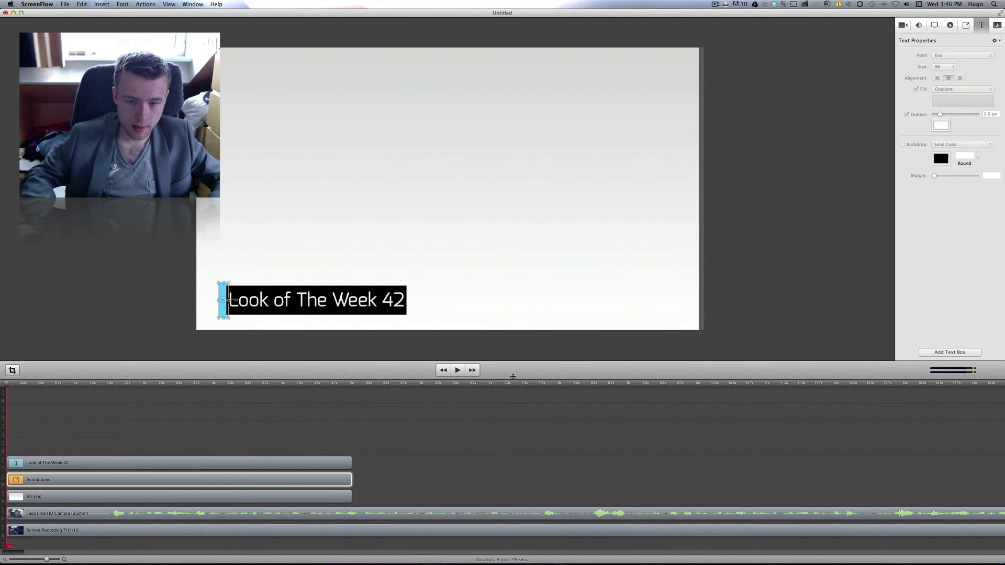
# Give the canvas more height relative to the timeline and zoom the canvas to fit the larger area
pyautogui.moveTo(517, 379); pyautogui.dragTo(518, 432)
pyautogui.scroll(-3, 520, 473)
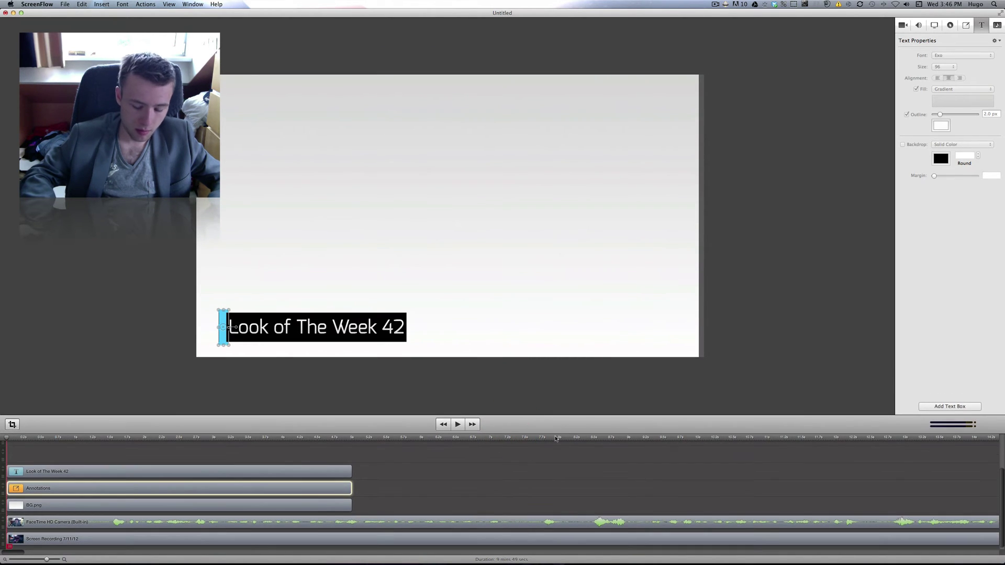
pyautogui.press('super+0')
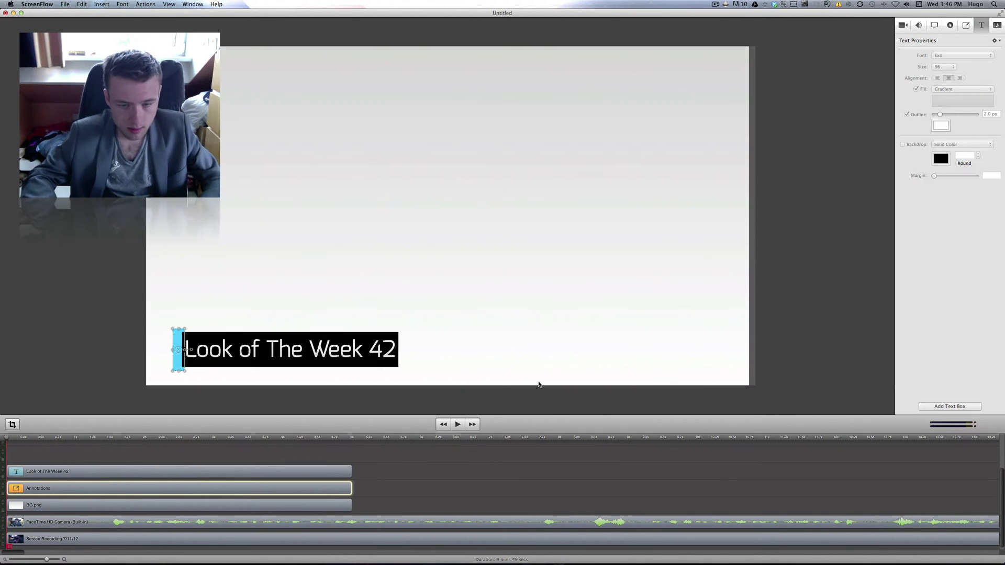
# Try to align the blue rectangle's upper edge with the upper edge of the title's black backdrop
pyautogui.click(178, 329)
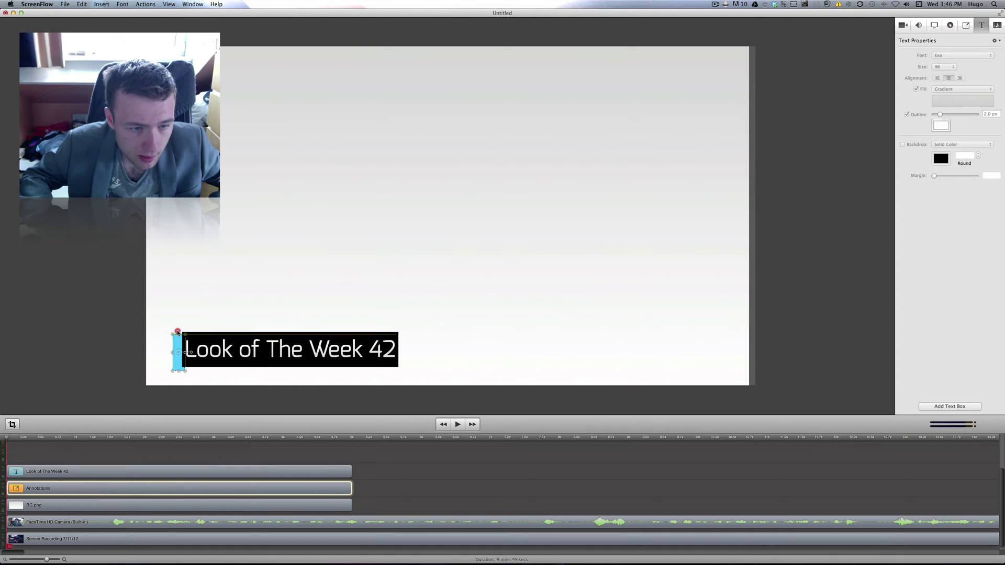
pyautogui.moveTo(178, 329); pyautogui.dragTo(179, 333)
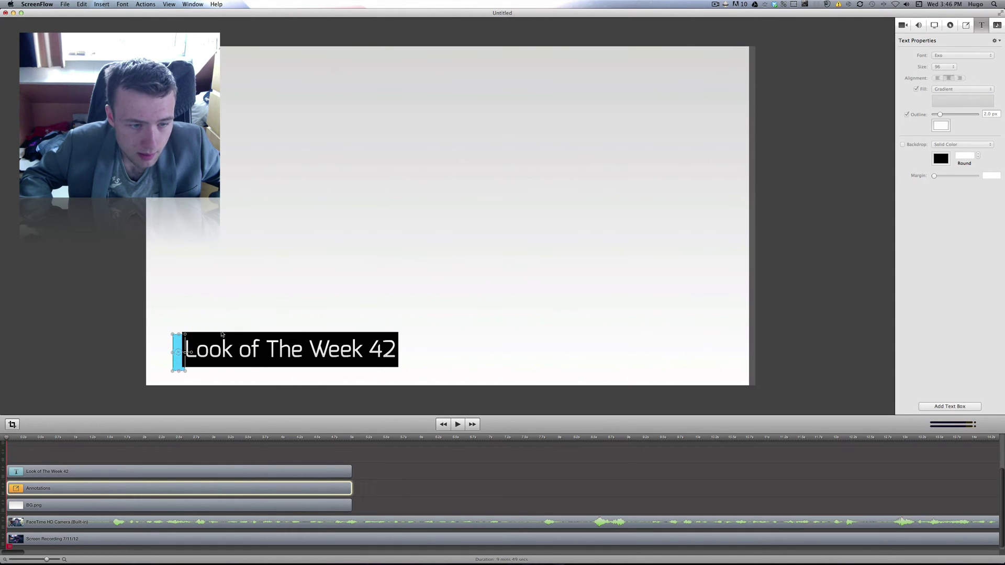
pyautogui.click(179, 330)
pyautogui.moveTo(180, 330); pyautogui.dragTo(179, 330)
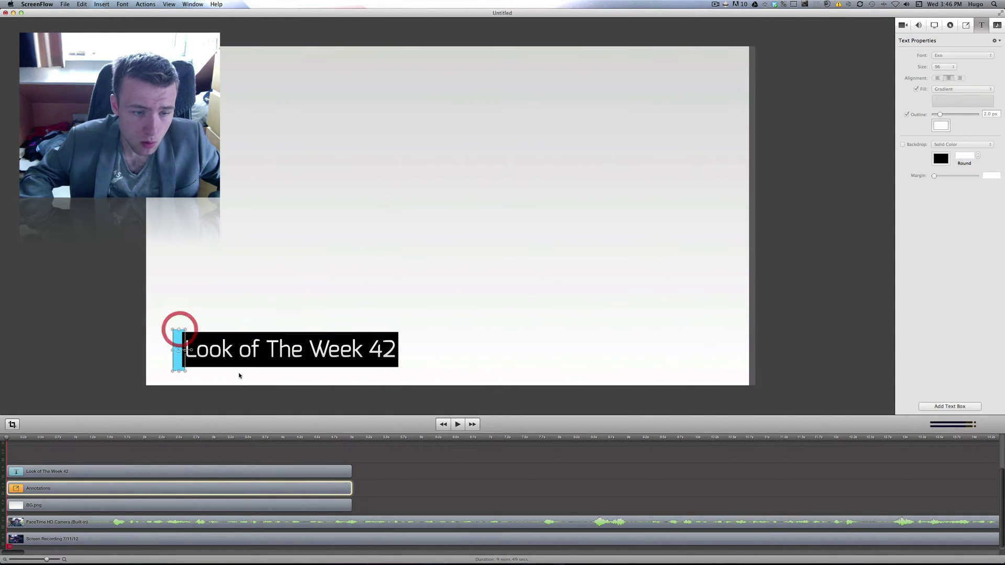
pyautogui.click(242, 402)
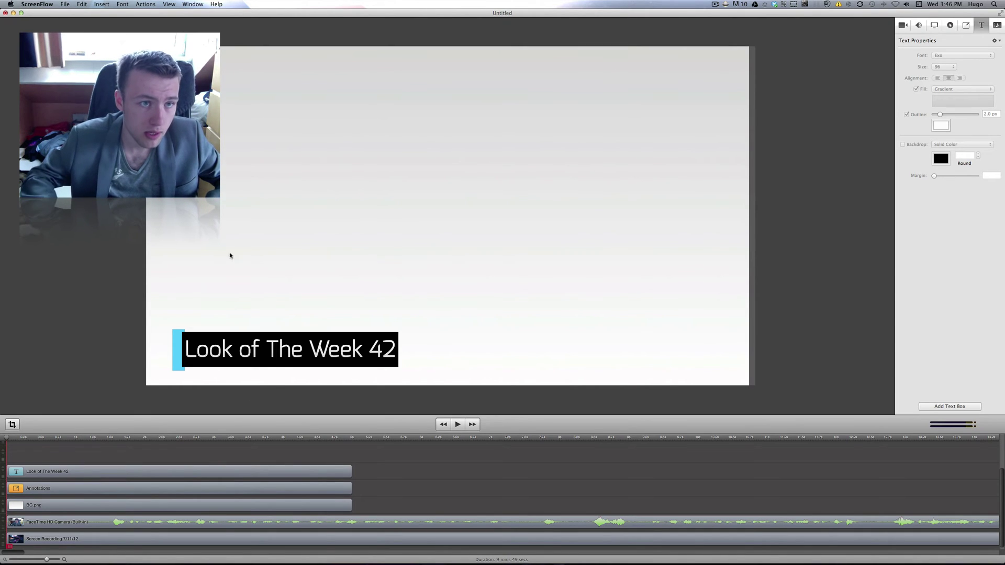
# Turn off snapping and resize the blue rectangle so its upper and lower edges match the title's black backdrop
pyautogui.click(169, 4)
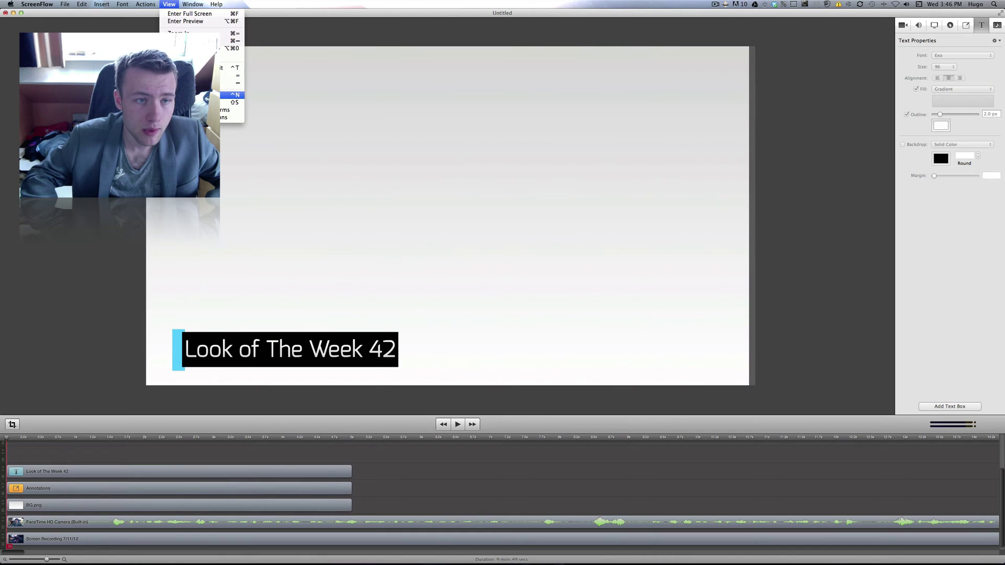
pyautogui.click(209, 94)
pyautogui.click(178, 339)
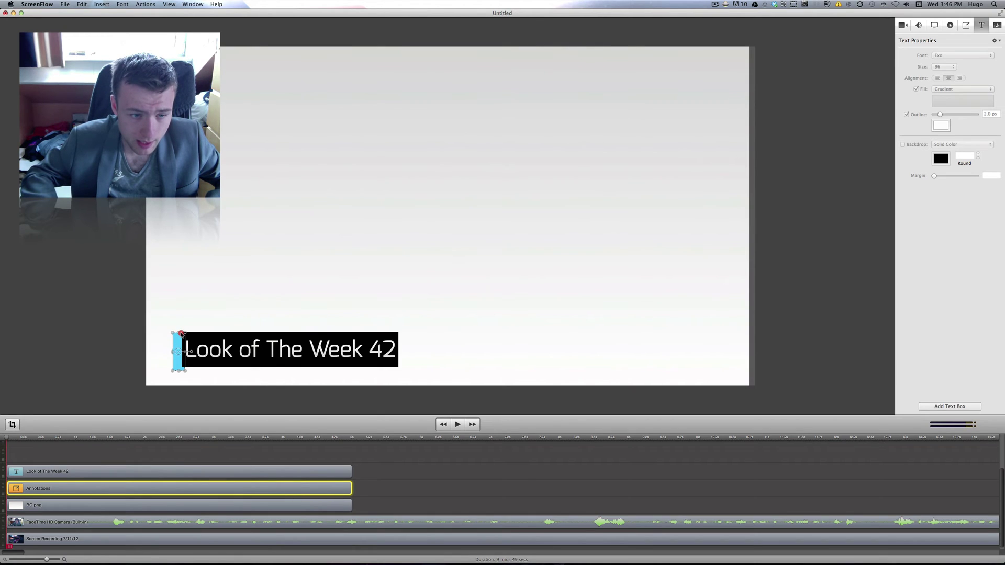
pyautogui.click(202, 392)
pyautogui.click(179, 355)
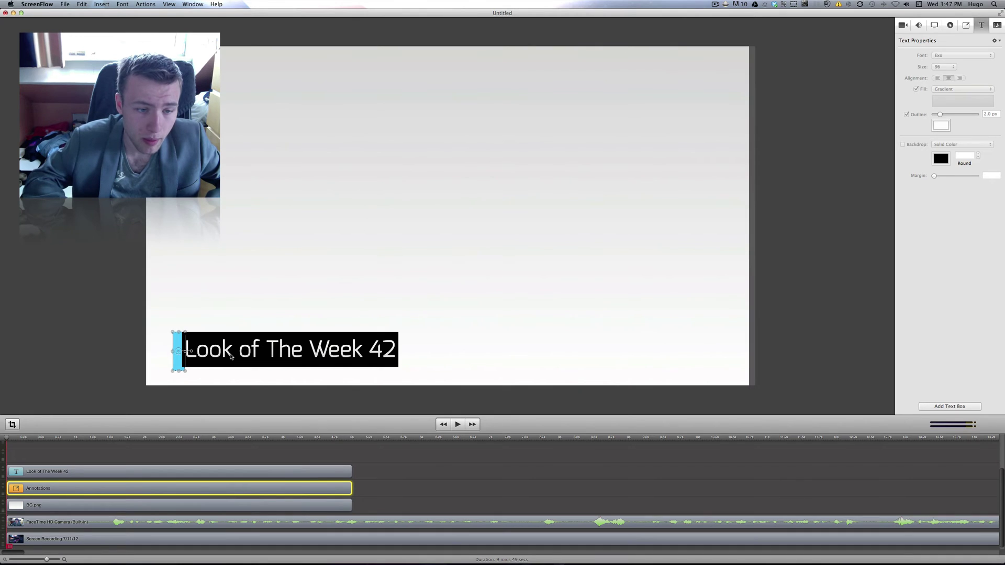
pyautogui.click(231, 392)
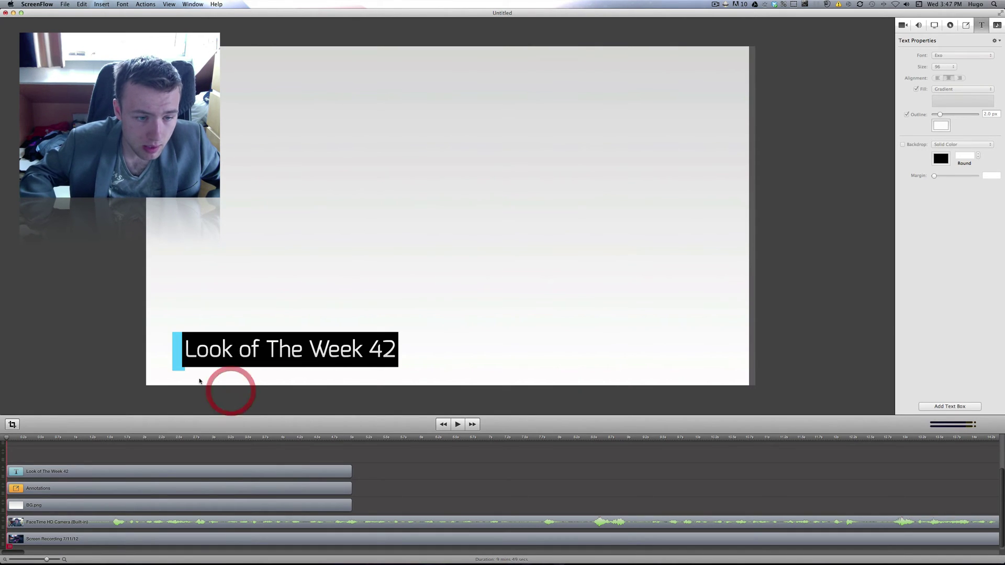
pyautogui.click(174, 356)
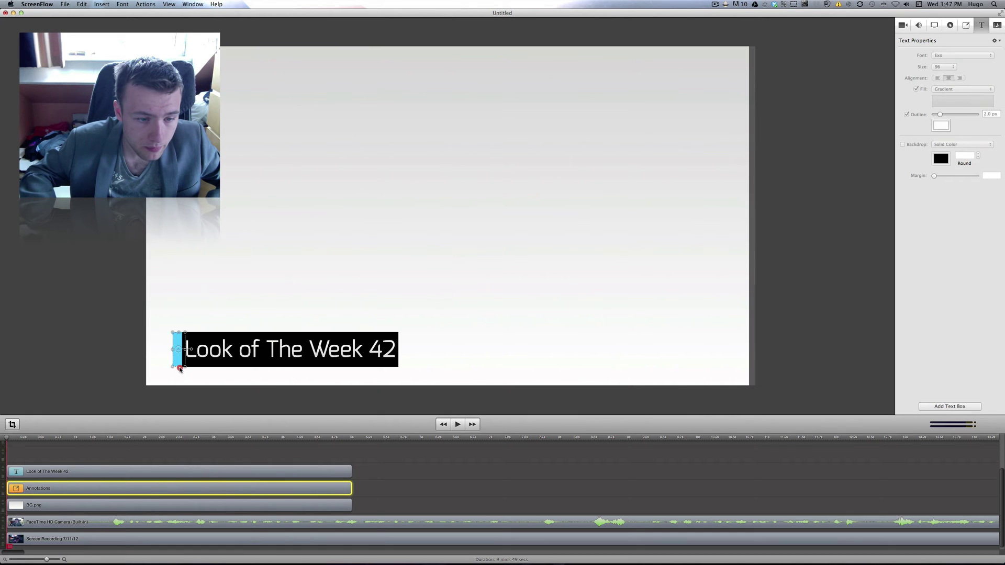
pyautogui.click(230, 395)
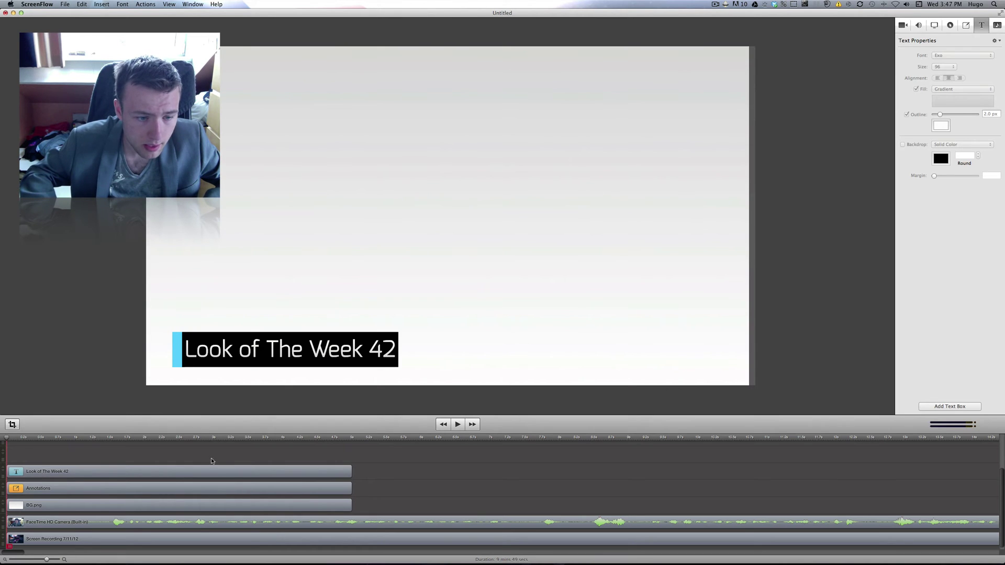
# Select the title and Annotations clips together and shift both graphics slightly left in the canvas
pyautogui.moveTo(97, 451); pyautogui.dragTo(110, 493)
pyautogui.moveTo(363, 365); pyautogui.dragTo(354, 362)
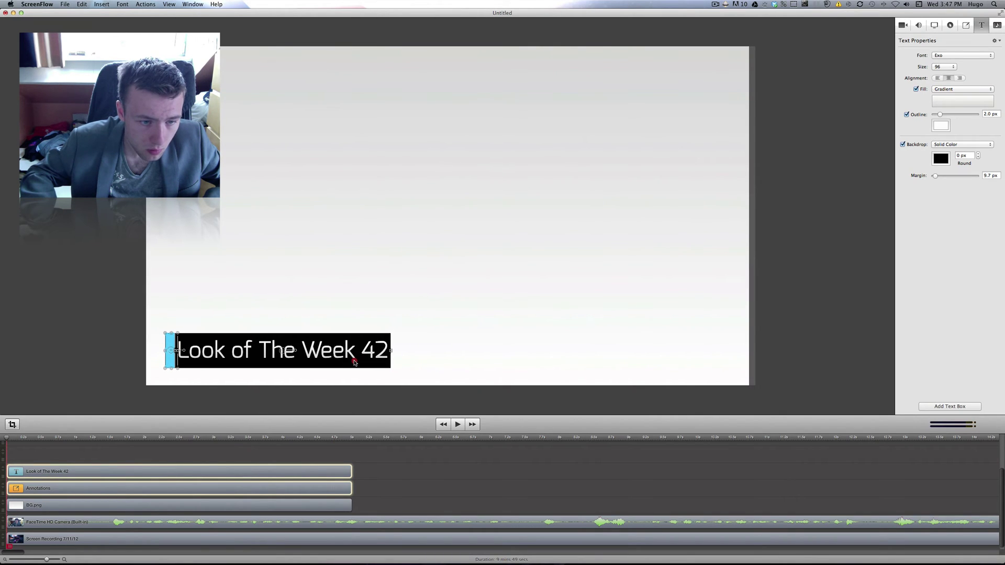
pyautogui.click(465, 476)
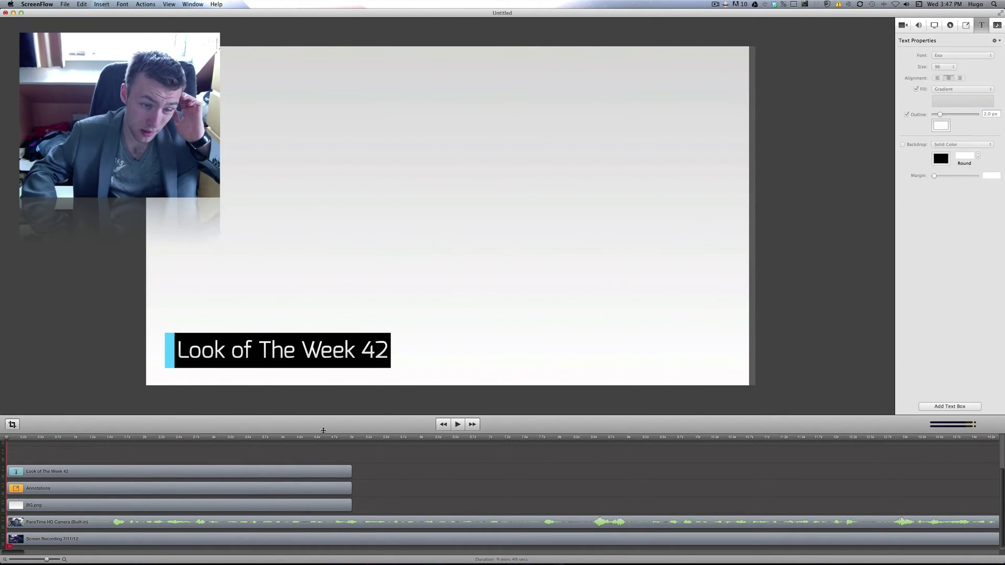
# Select the Annotations clip and open its annotation properties
pyautogui.click(43, 486)
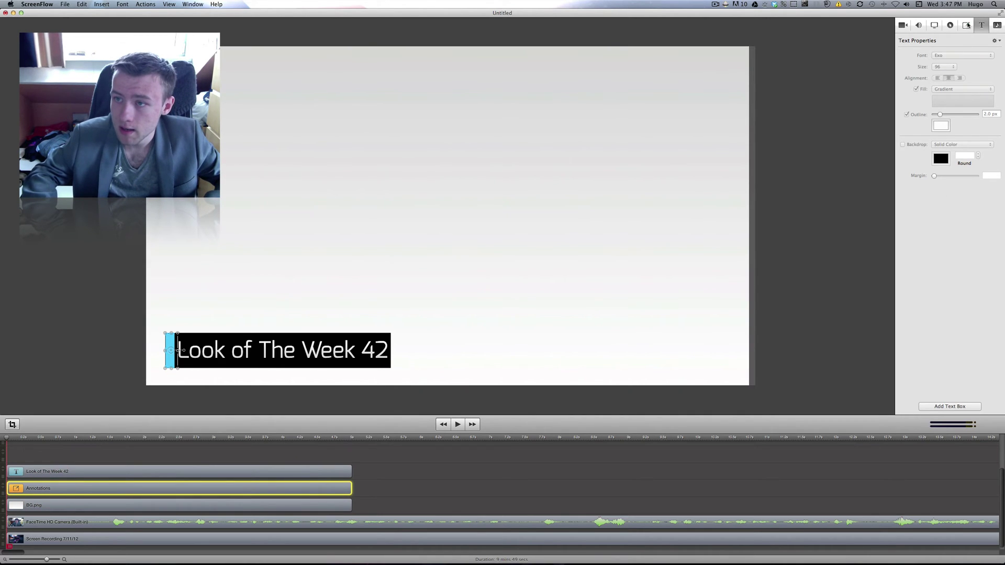
pyautogui.click(965, 25)
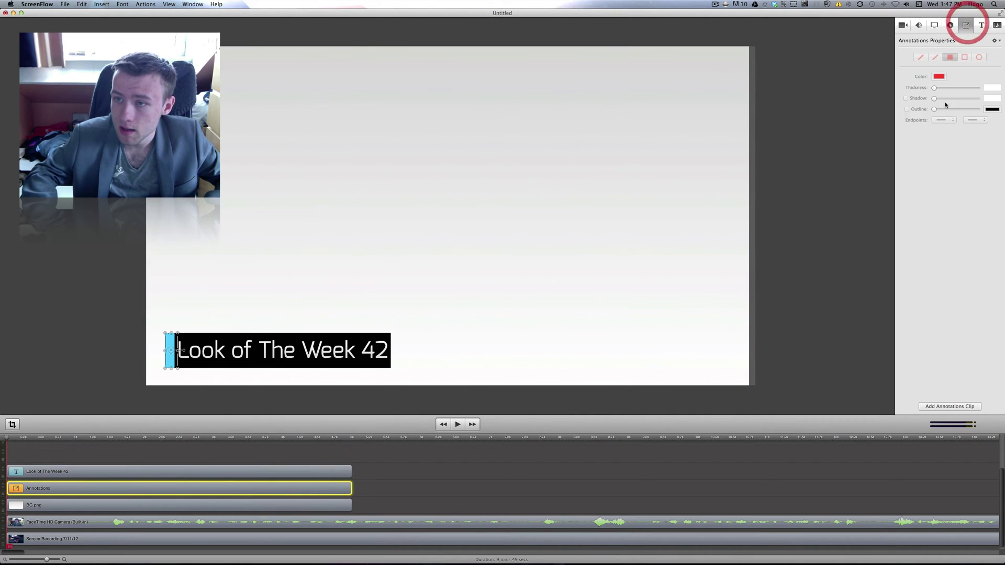
pyautogui.click(94, 492)
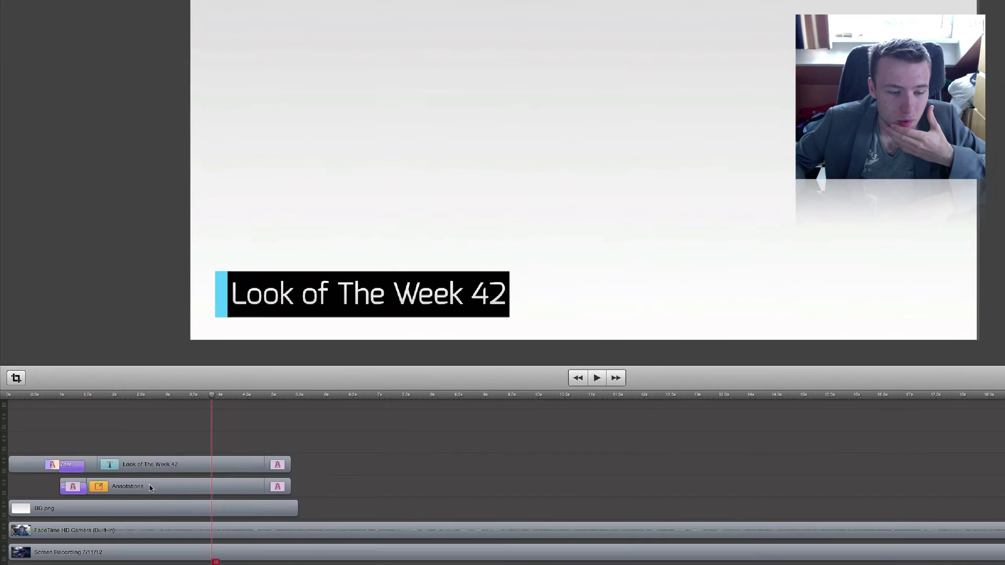
pyautogui.click(117, 487)
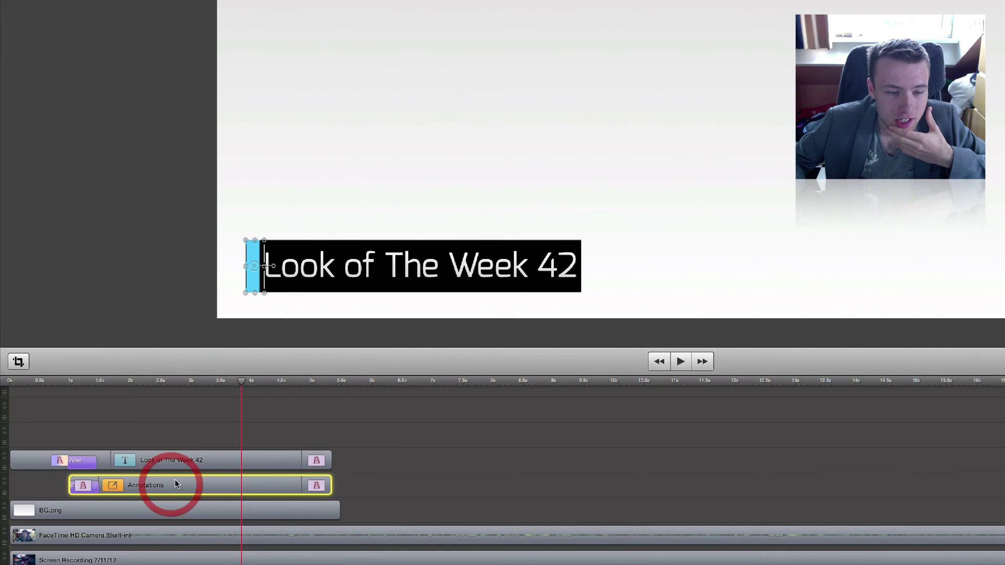
pyautogui.click(280, 396)
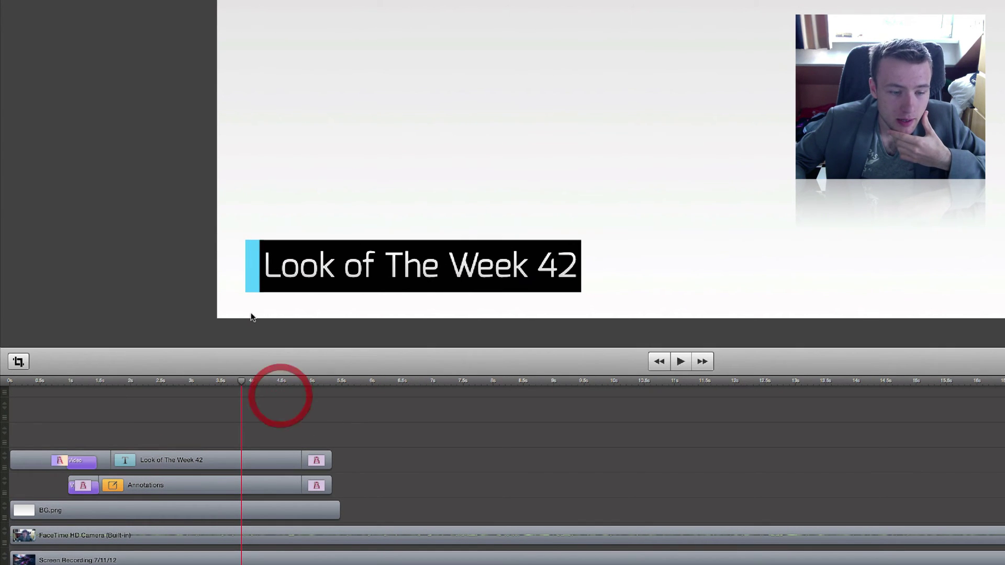
# Recolour the rectangle of the Annotations clip to a very pale lavender using the colour wheel
pyautogui.doubleClick(247, 486)
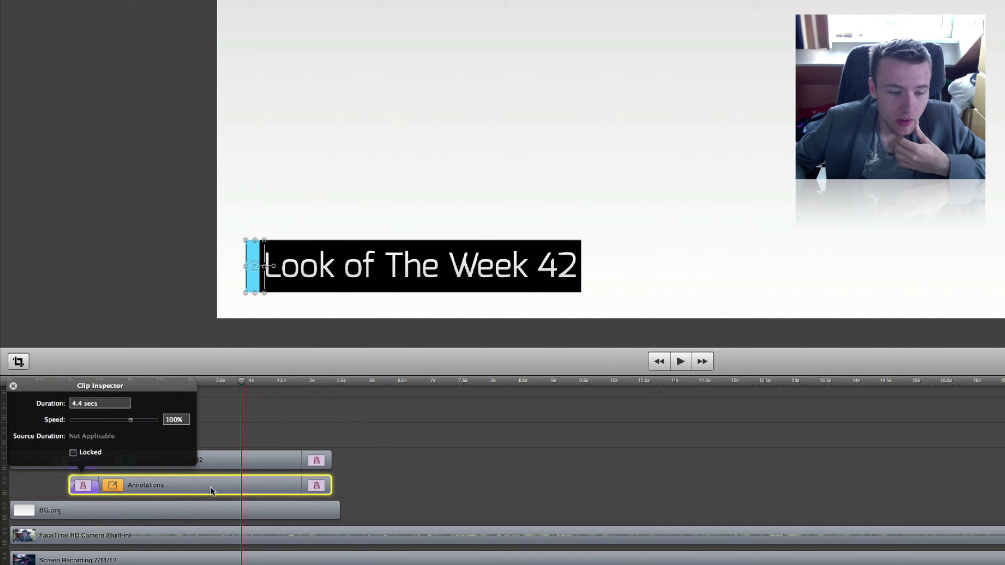
pyautogui.click(329, 419)
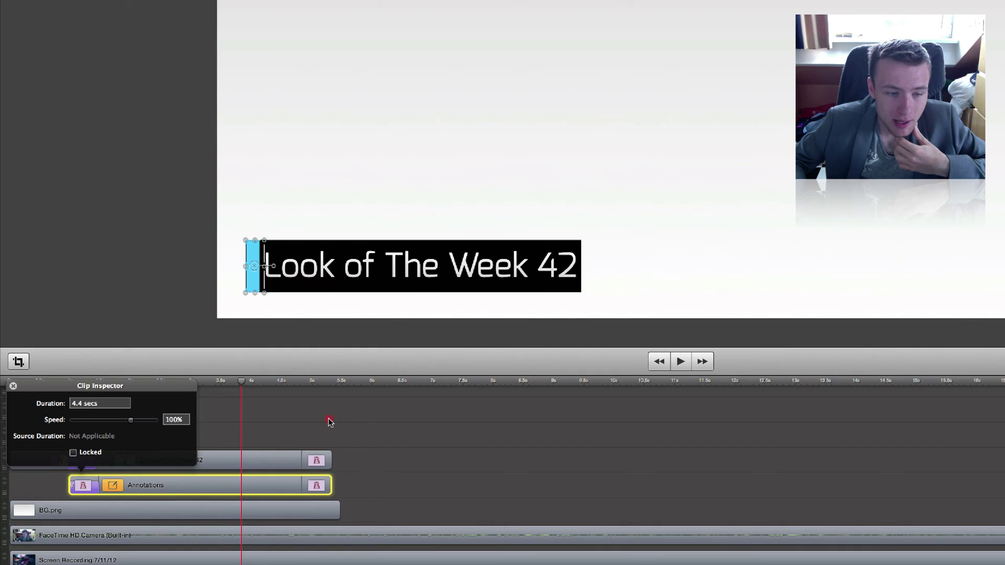
pyautogui.click(249, 274)
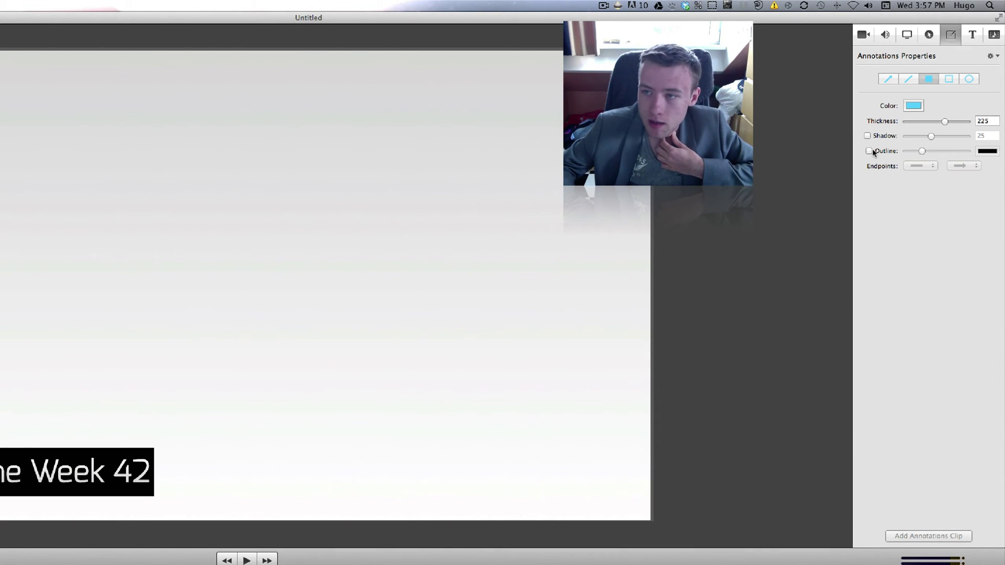
pyautogui.click(913, 107)
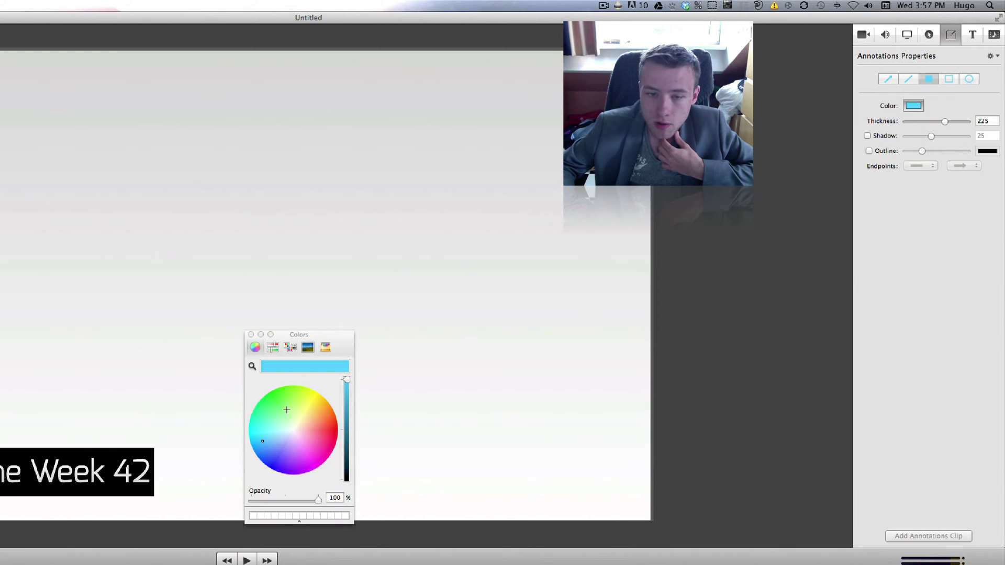
pyautogui.click(268, 408)
pyautogui.moveTo(294, 400); pyautogui.dragTo(293, 434)
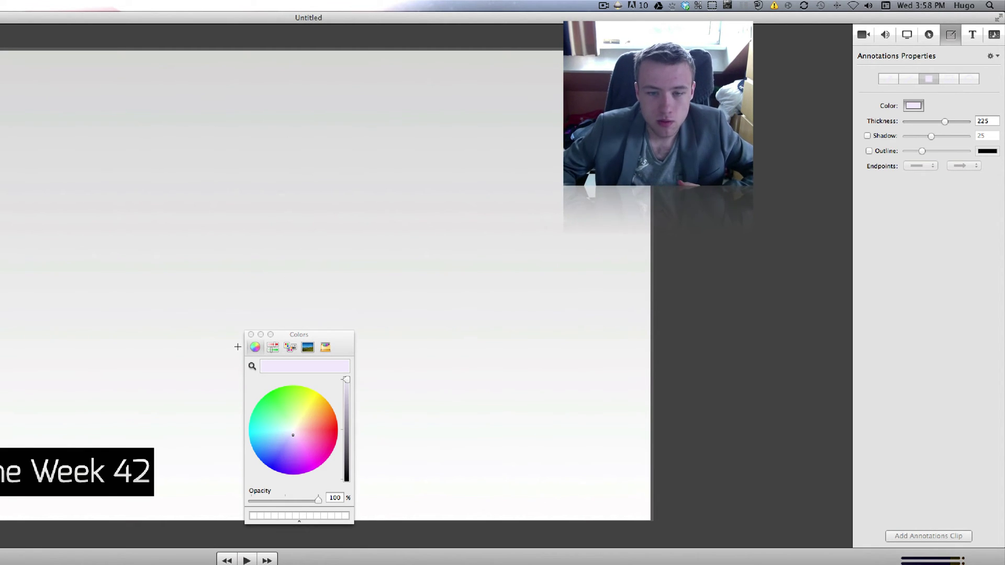
pyautogui.click(251, 334)
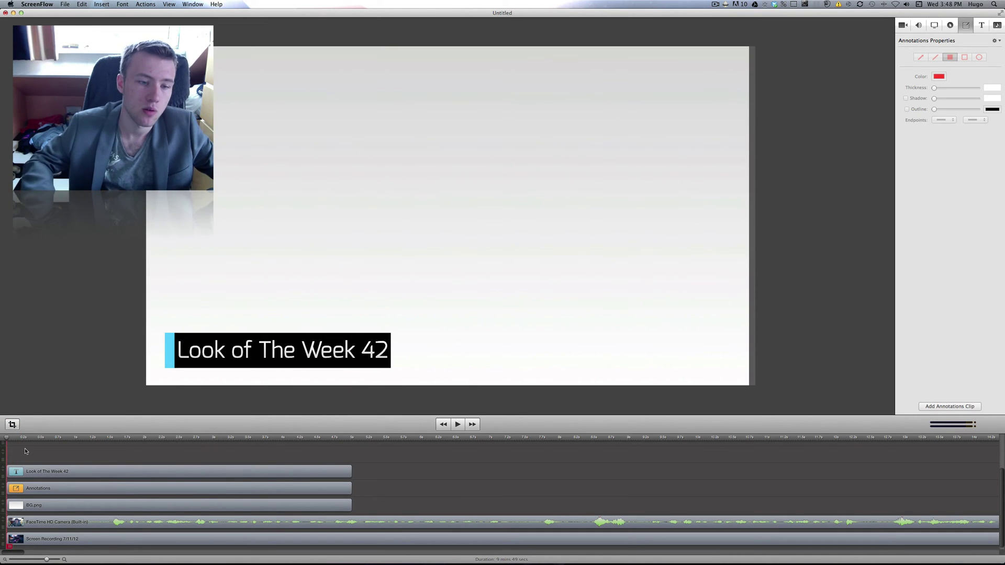
# Add a starting transition to the "Look of The Week 42" clip
pyautogui.click(48, 489)
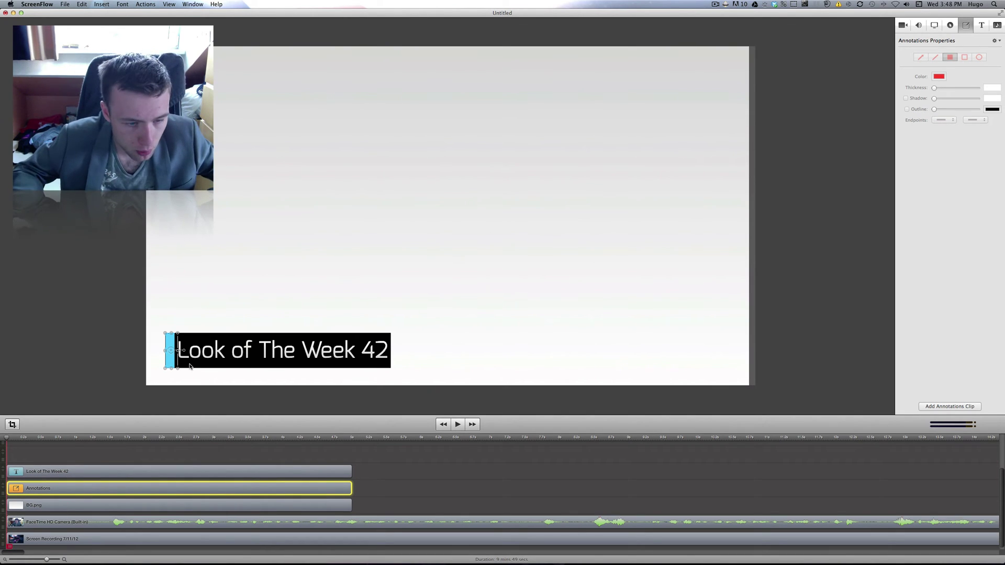
pyautogui.click(87, 465)
pyautogui.click(77, 471)
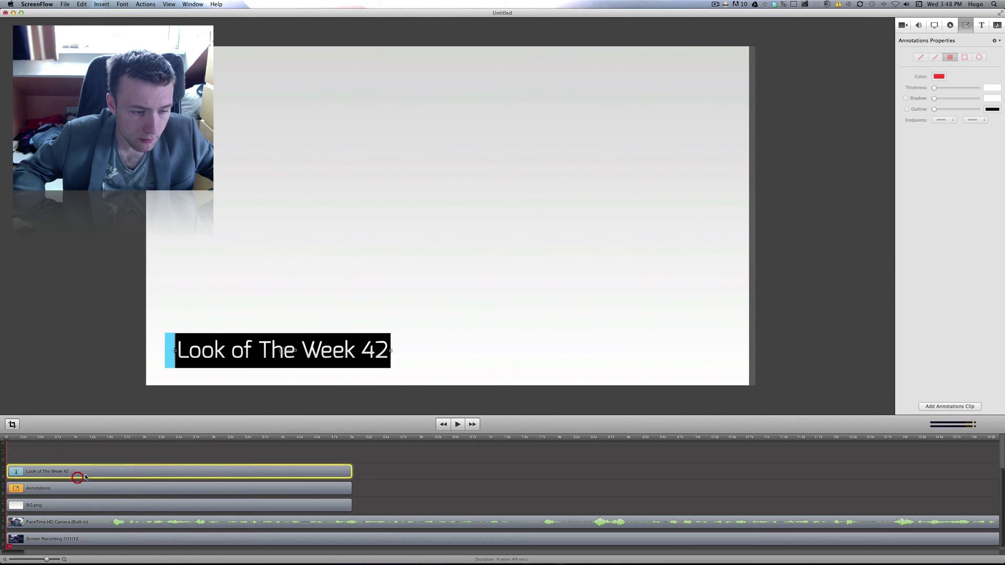
pyautogui.click(170, 471)
pyautogui.rightClick(70, 471)
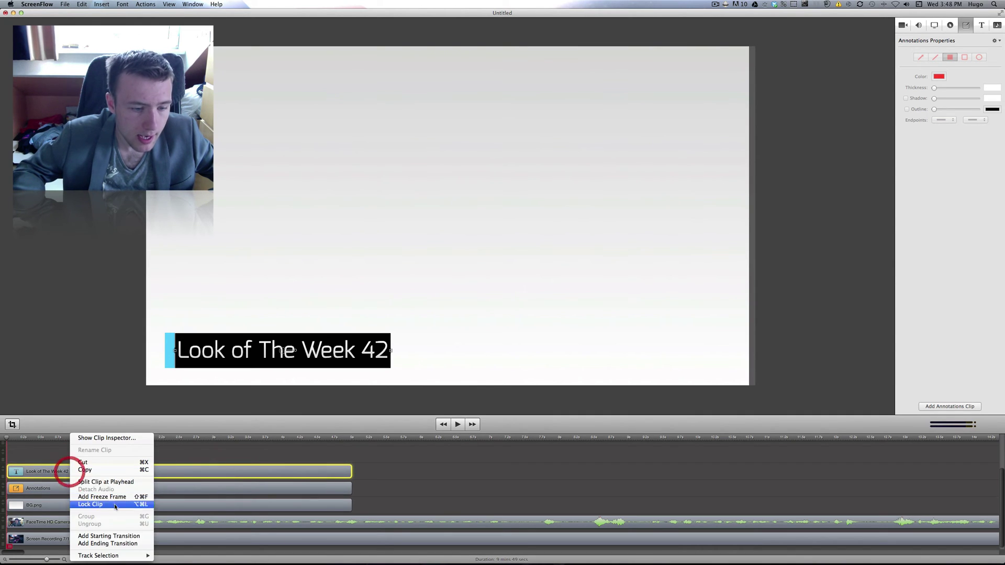
pyautogui.click(107, 537)
# Change the title clip's starting transition to Swipe and play the opening to preview it
pyautogui.doubleClick(38, 472)
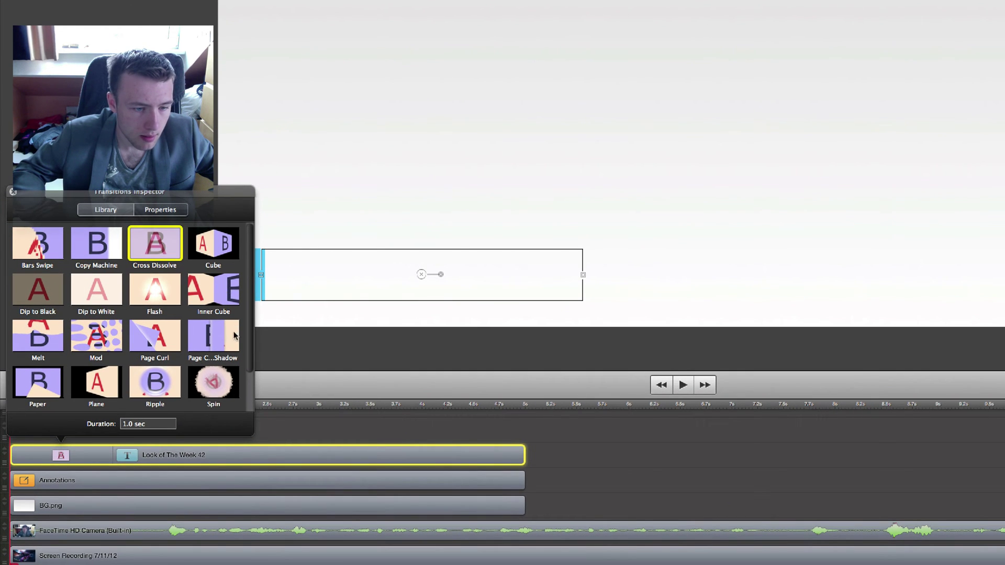
pyautogui.scroll(-2, 133, 371)
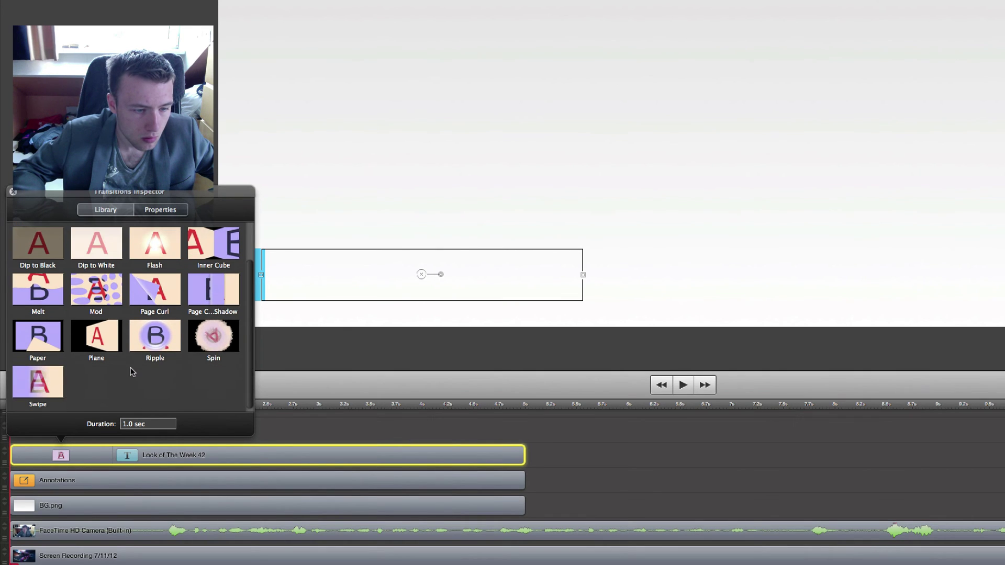
pyautogui.click(43, 383)
pyautogui.click(498, 421)
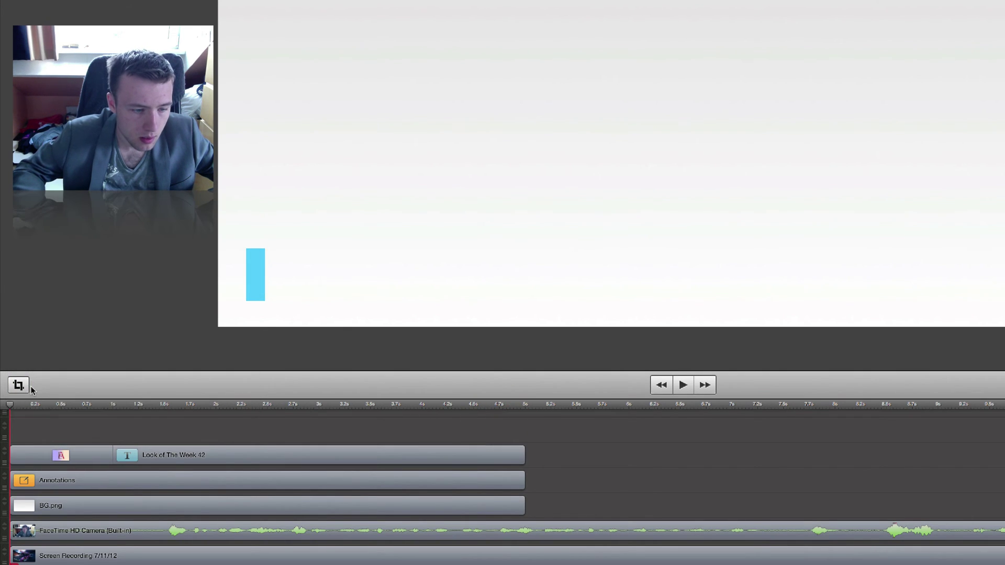
pyautogui.press('space')
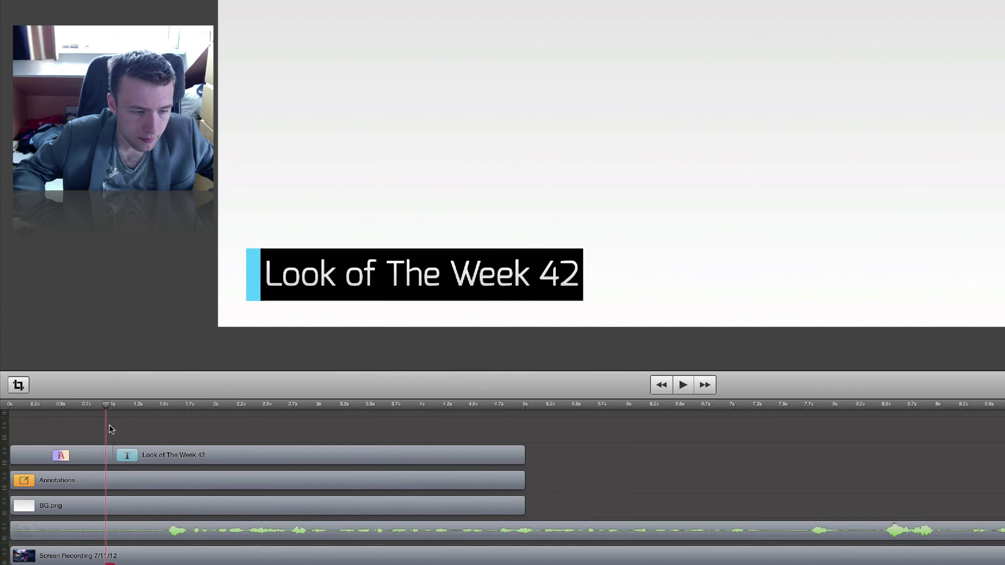
# Add a Cross Dissolve starting transition to the Annotations clip and preview the opening from the beginning
pyautogui.click(63, 484)
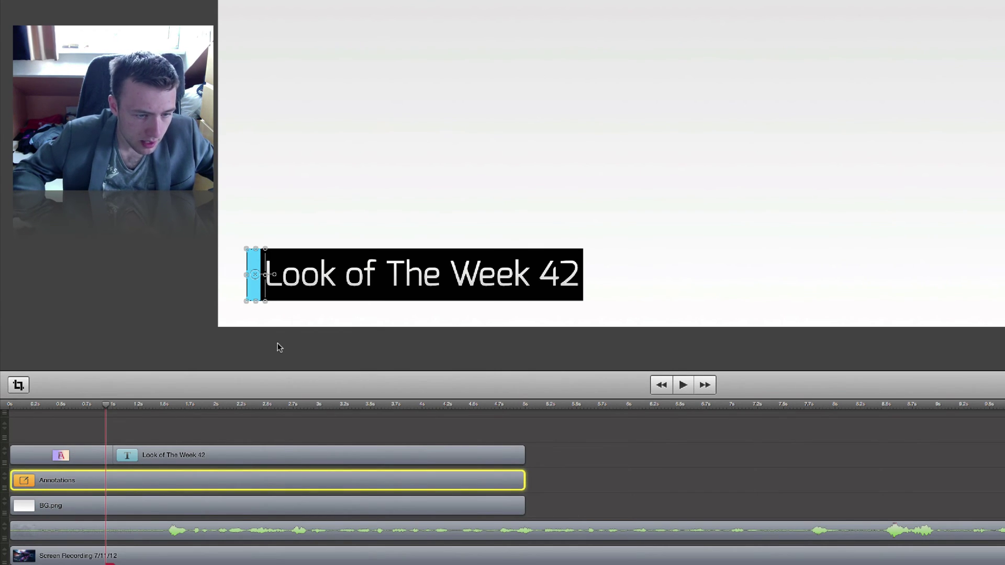
pyautogui.rightClick(90, 490)
pyautogui.click(108, 547)
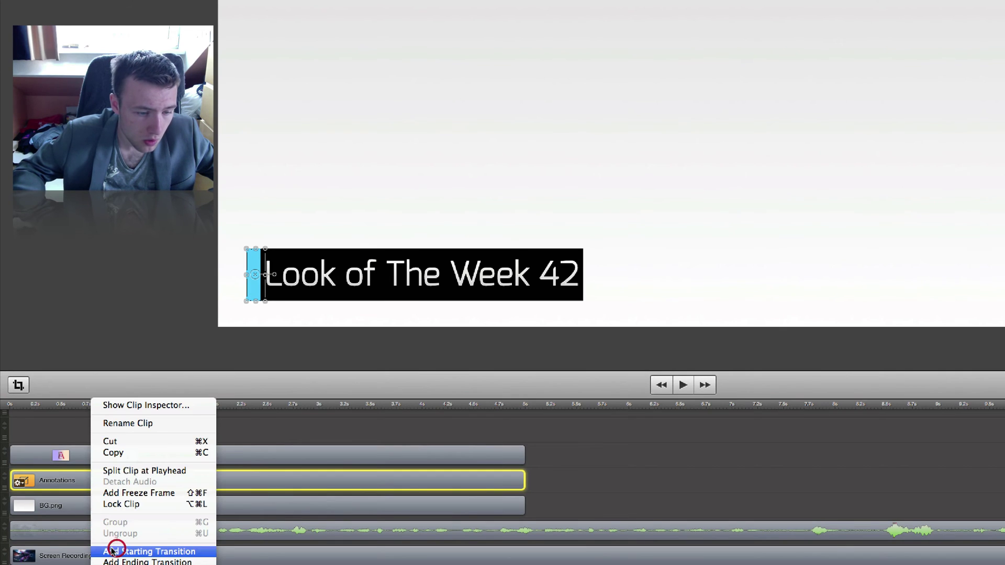
pyautogui.doubleClick(59, 482)
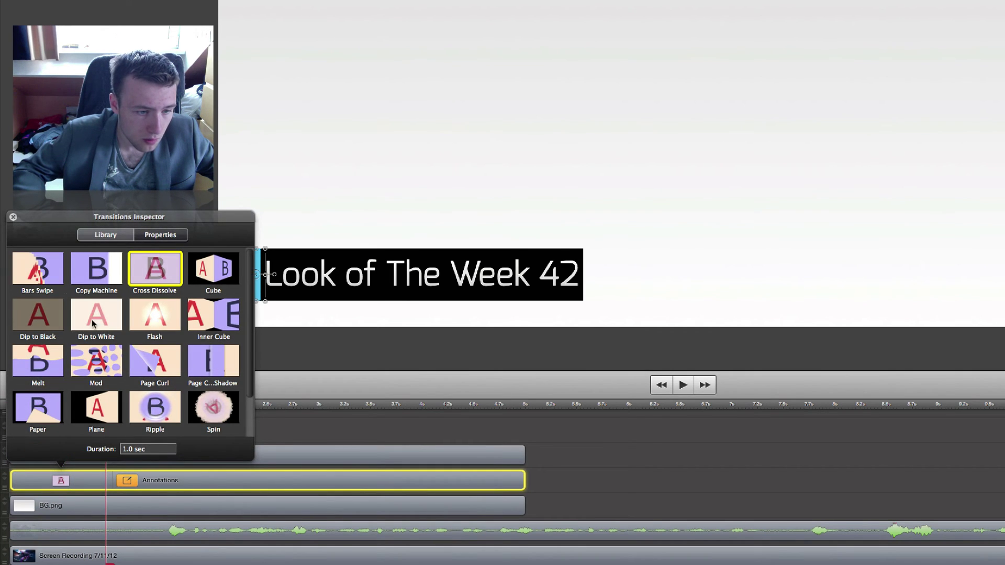
pyautogui.click(315, 420)
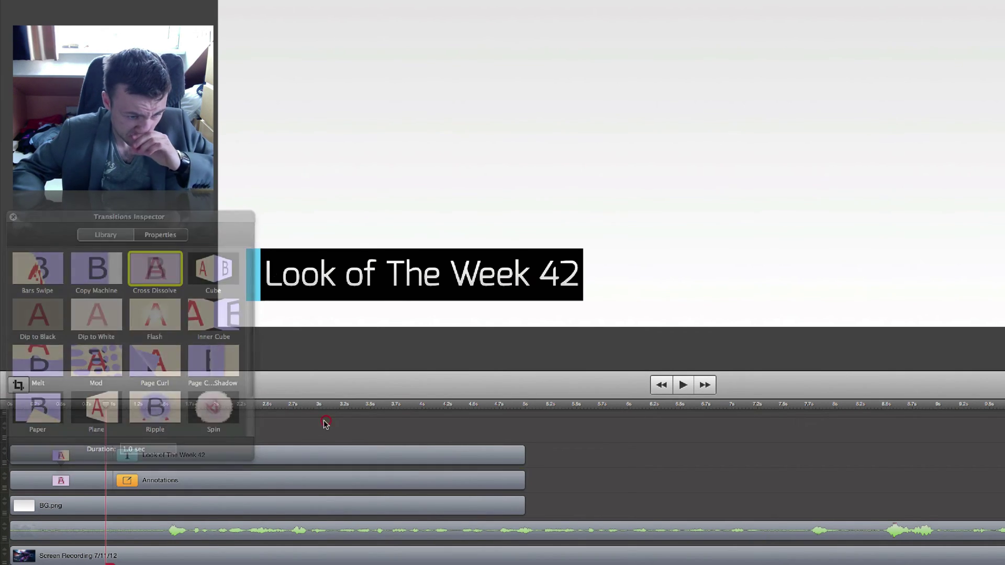
pyautogui.click(22, 405)
pyautogui.press('space')
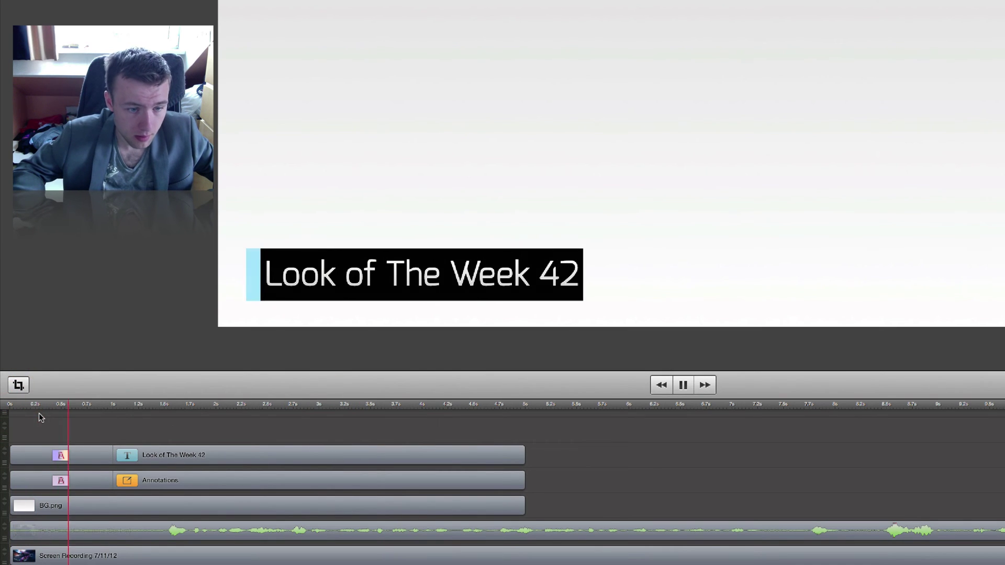
pyautogui.press('space')
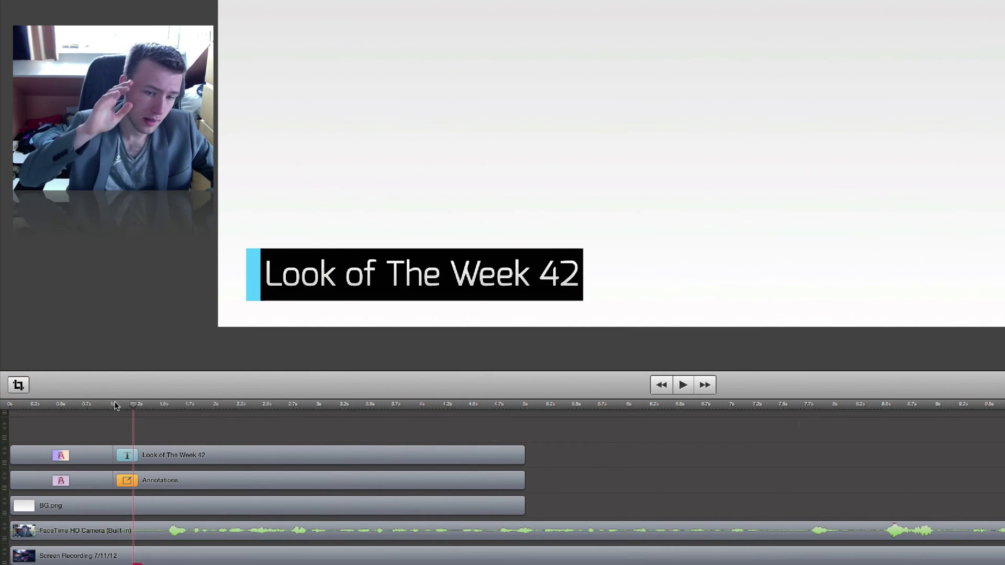
# Move the "Look of The Week 42" clip about 0.2 s later on the timeline than the Annotations clip
pyautogui.moveTo(116, 460); pyautogui.dragTo(133, 460)
pyautogui.moveTo(135, 408); pyautogui.dragTo(206, 408)
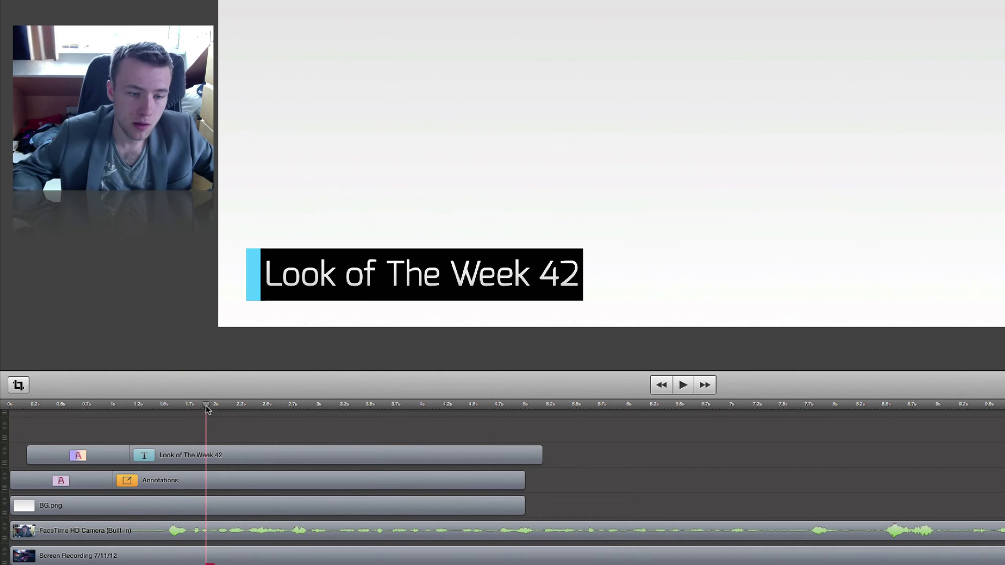
pyautogui.click(213, 215)
pyautogui.click(256, 262)
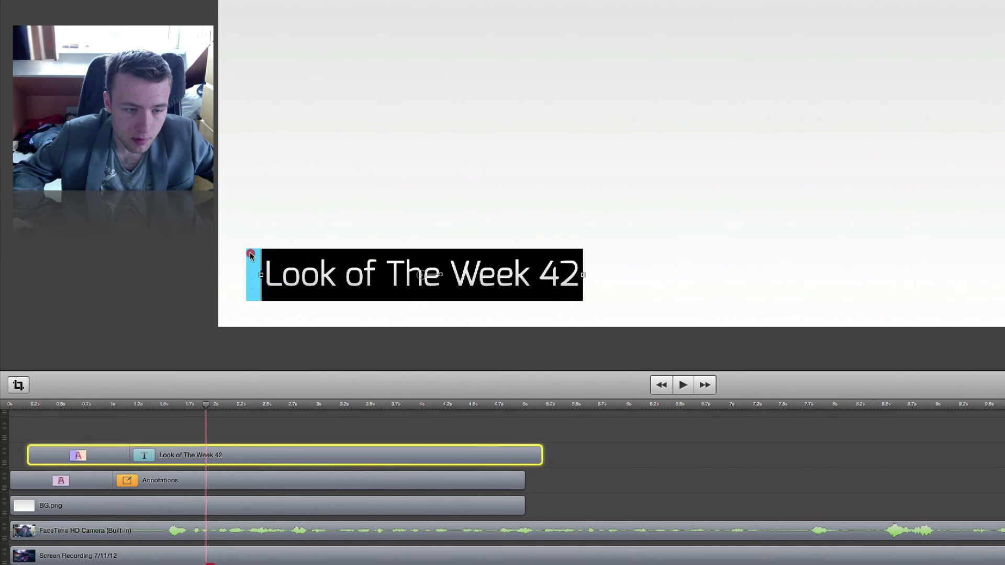
pyautogui.click(246, 256)
pyautogui.click(389, 436)
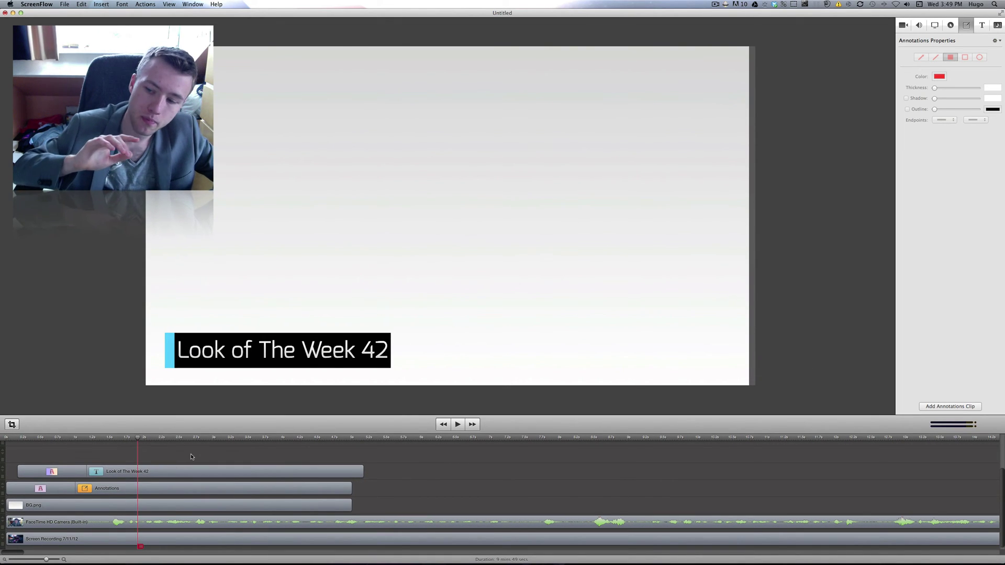
# Add a video action to the title clip with the playhead at about 1.7 s
pyautogui.click(902, 24)
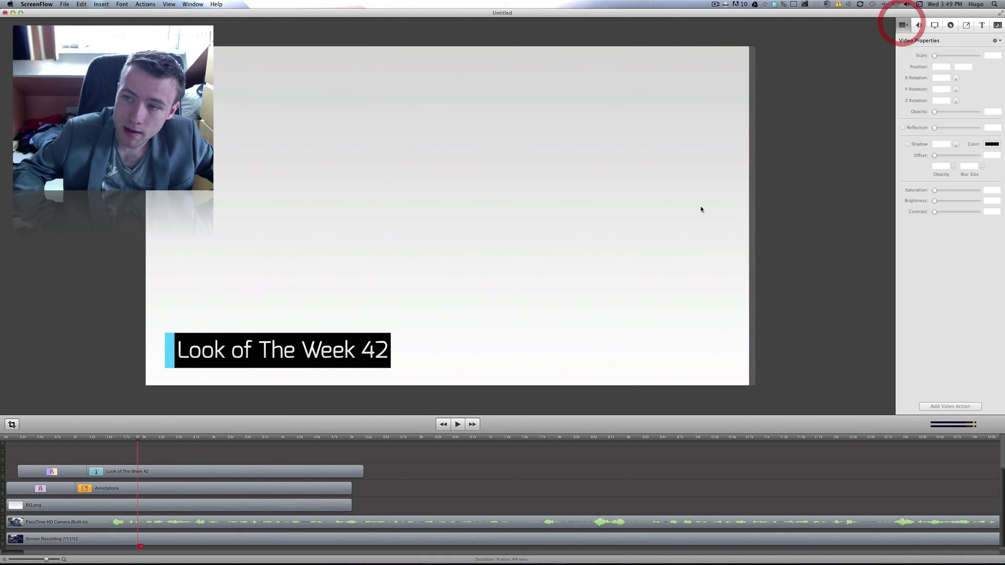
pyautogui.click(127, 438)
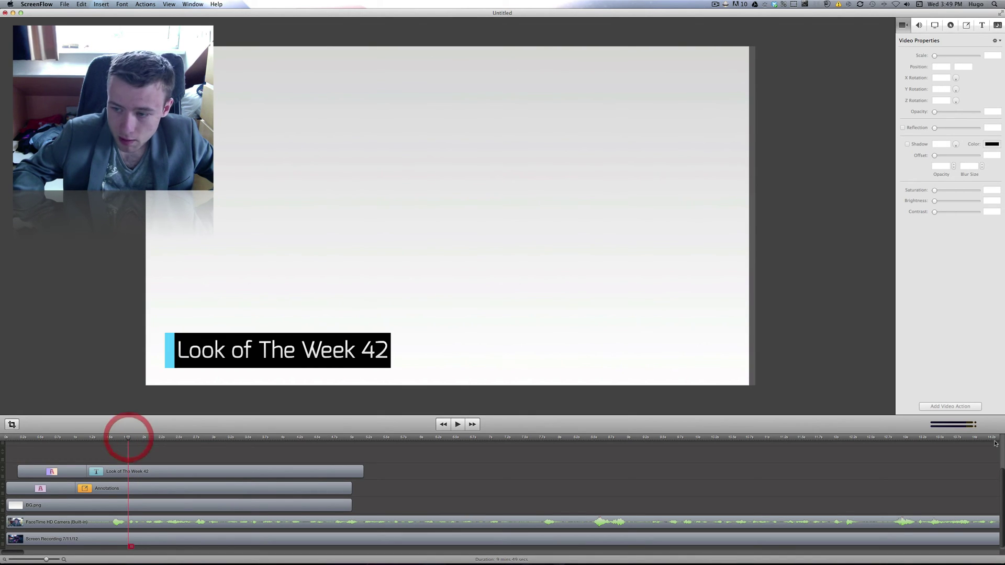
pyautogui.click(359, 359)
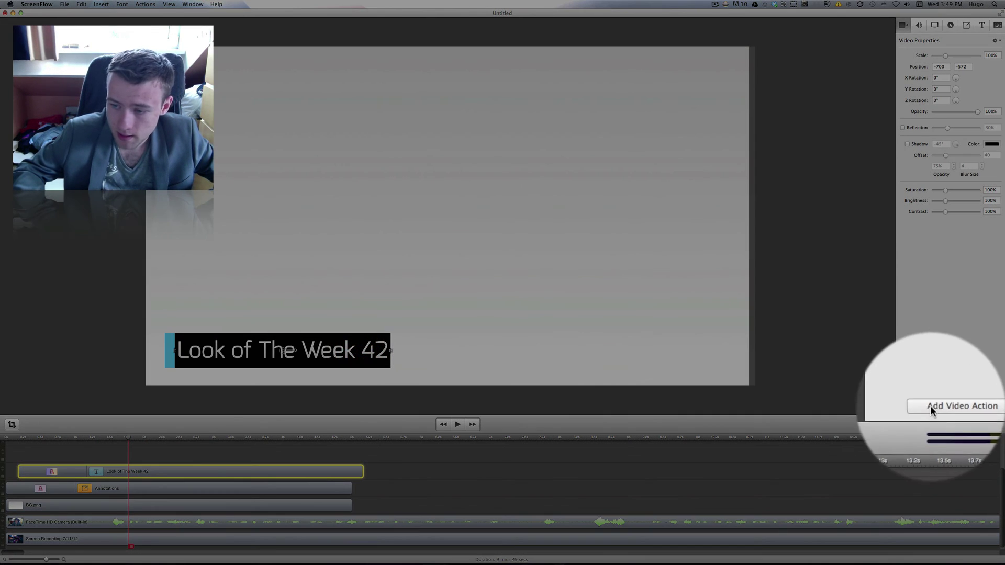
pyautogui.click(931, 406)
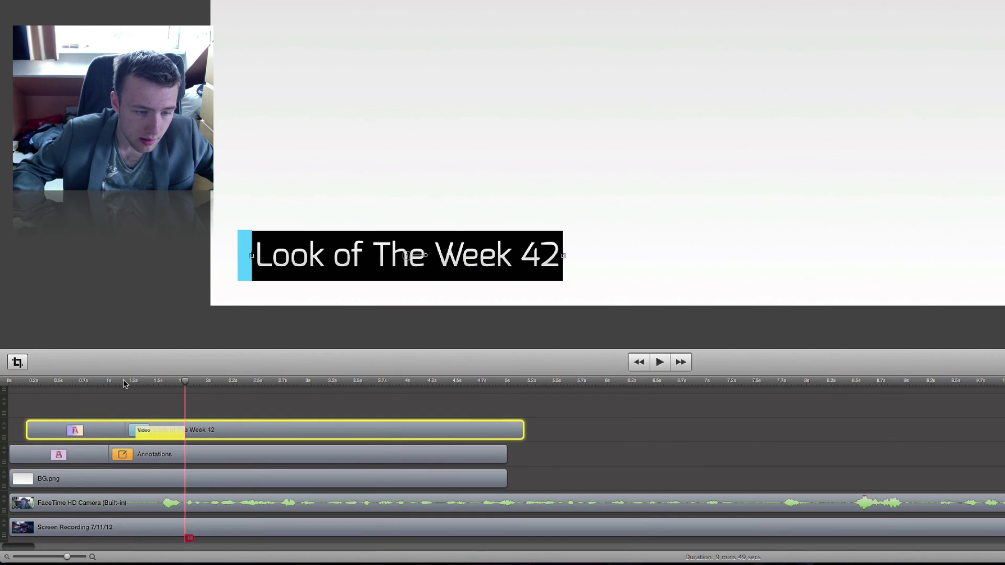
# Before the video action, rotate the title in 3D and move it beyond the canvas's left edge, then scrub through the animation
pyautogui.moveTo(61, 437); pyautogui.dragTo(67, 437)
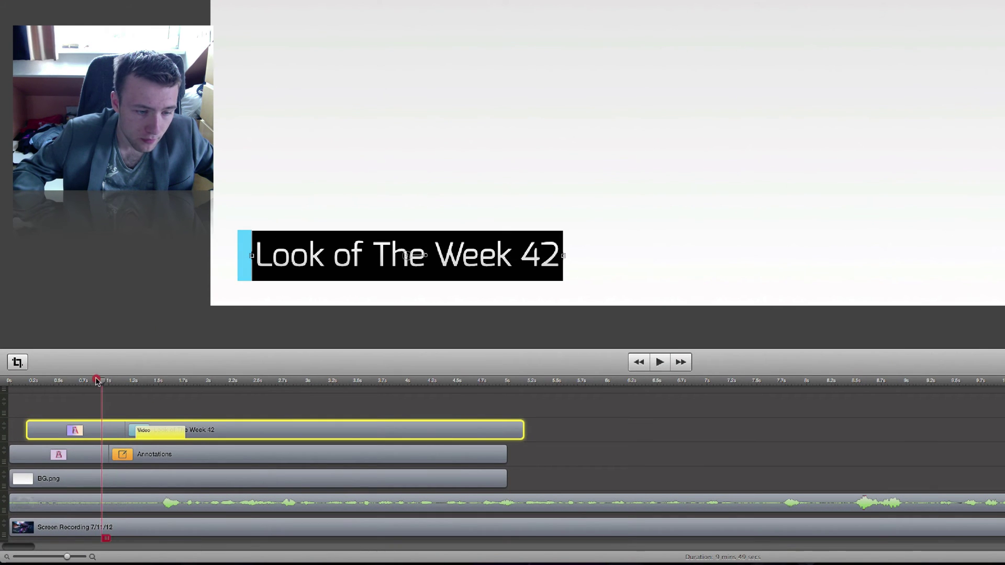
pyautogui.moveTo(97, 380)
pyautogui.mouseDown()
pyautogui.moveTo(117, 381)
pyautogui.moveTo(105, 381)
pyautogui.mouseUp()
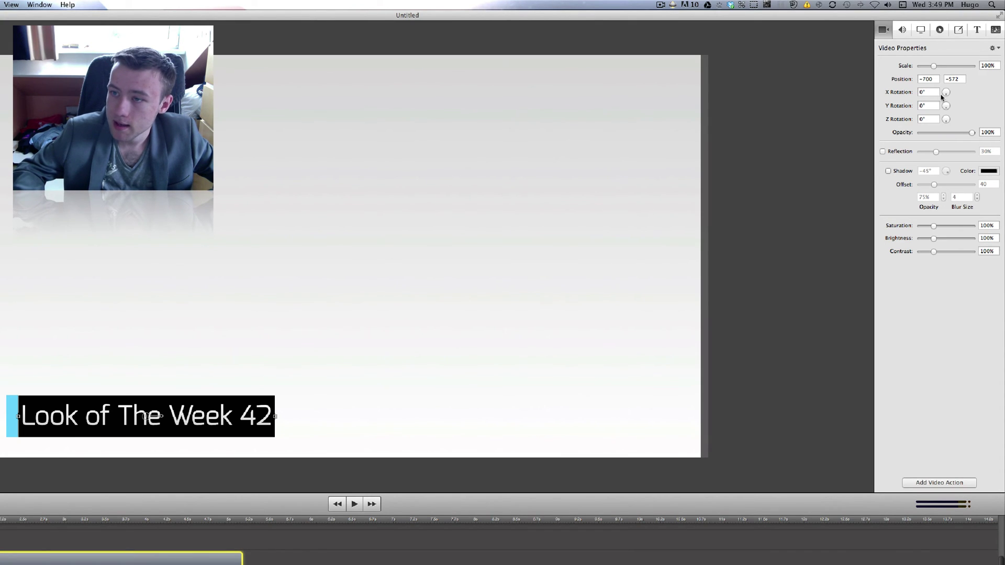
pyautogui.moveTo(946, 94); pyautogui.dragTo(980, 112)
pyautogui.moveTo(146, 432); pyautogui.dragTo(0, 431)
pyautogui.moveTo(170, 339); pyautogui.dragTo(122, 339)
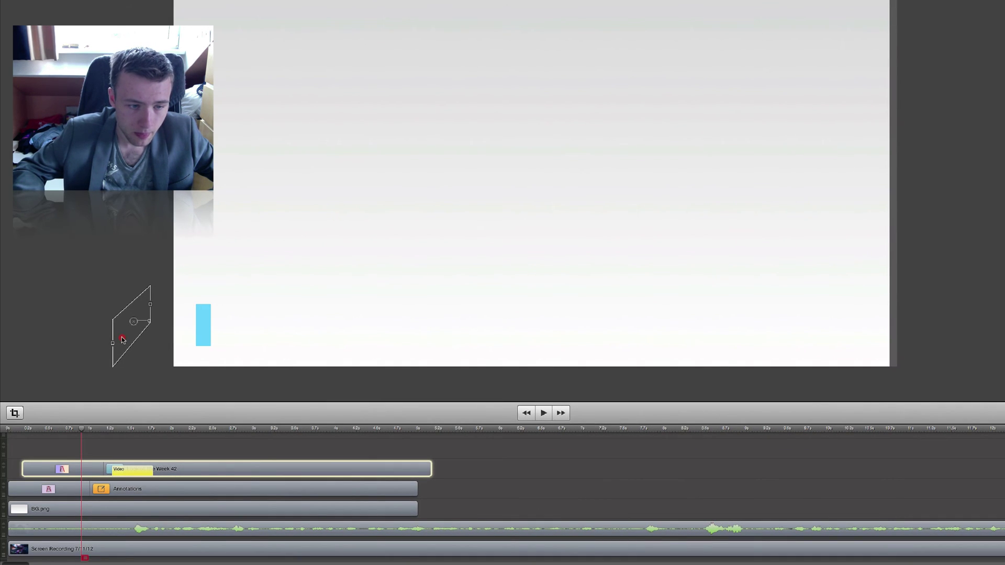
pyautogui.click(121, 338)
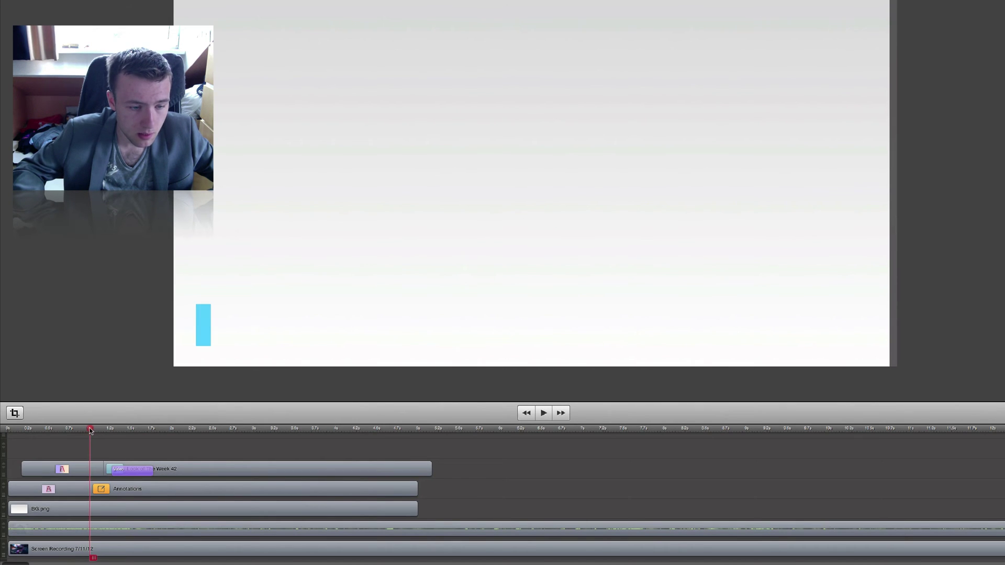
pyautogui.moveTo(107, 431); pyautogui.dragTo(168, 438)
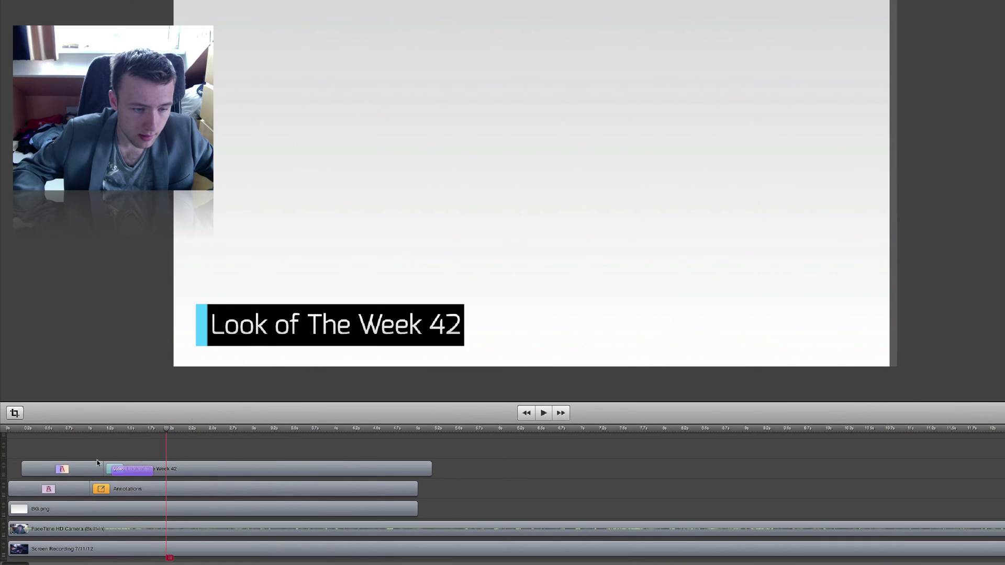
# Move the title's video action close to the clip's start, spanning about 0.25 to 0.75 s, and play the intro
pyautogui.moveTo(128, 472); pyautogui.dragTo(74, 469)
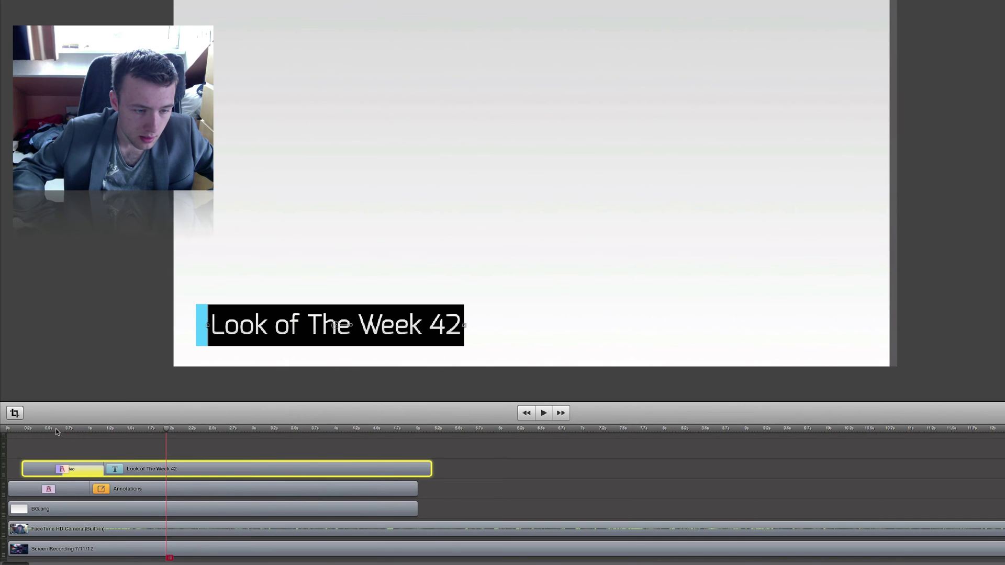
pyautogui.moveTo(59, 432)
pyautogui.mouseDown()
pyautogui.moveTo(82, 432)
pyautogui.moveTo(64, 432)
pyautogui.mouseUp()
pyautogui.moveTo(88, 469); pyautogui.dragTo(47, 468)
pyautogui.moveTo(40, 433); pyautogui.dragTo(16, 437)
pyautogui.click(94, 445)
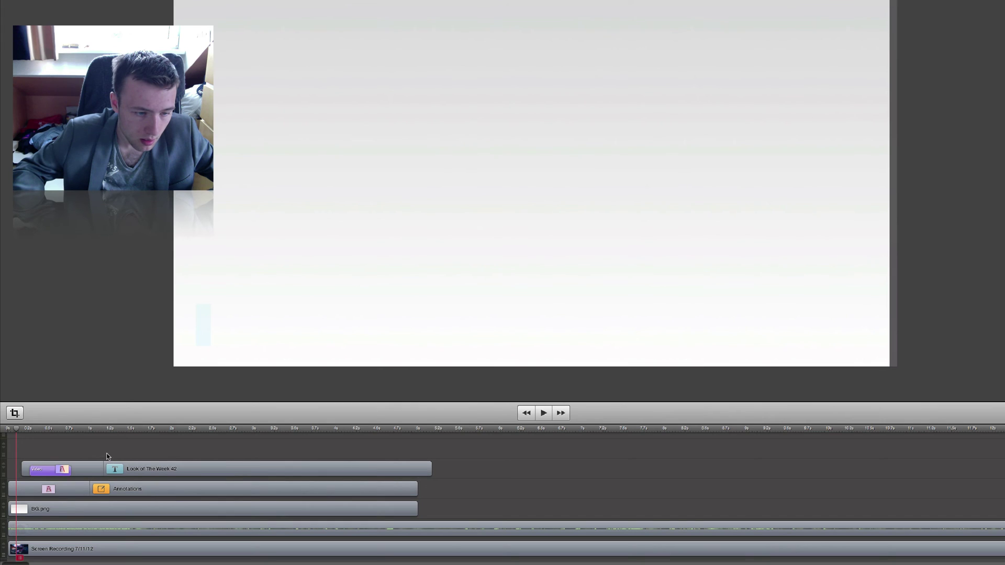
pyautogui.press('space')
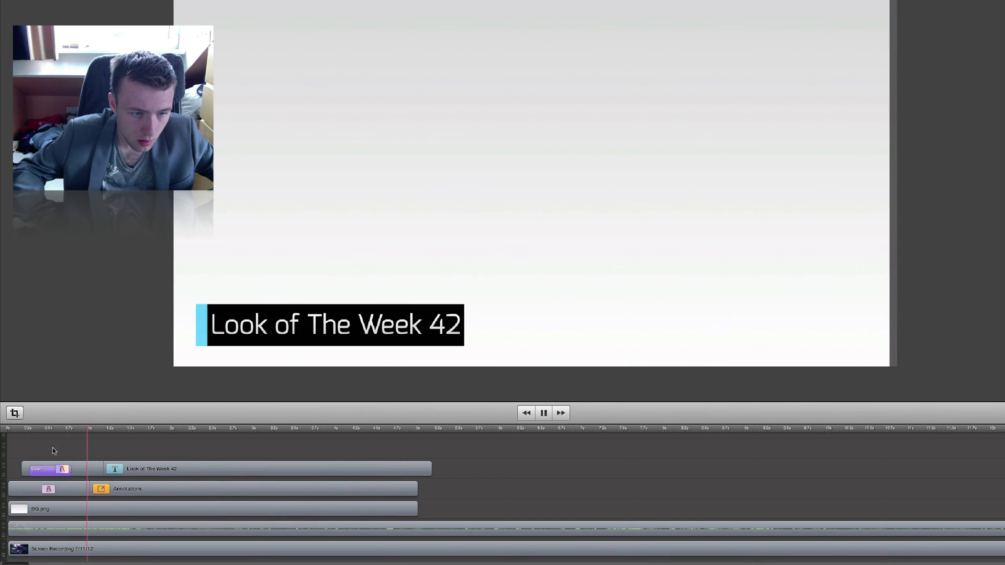
pyautogui.press('space')
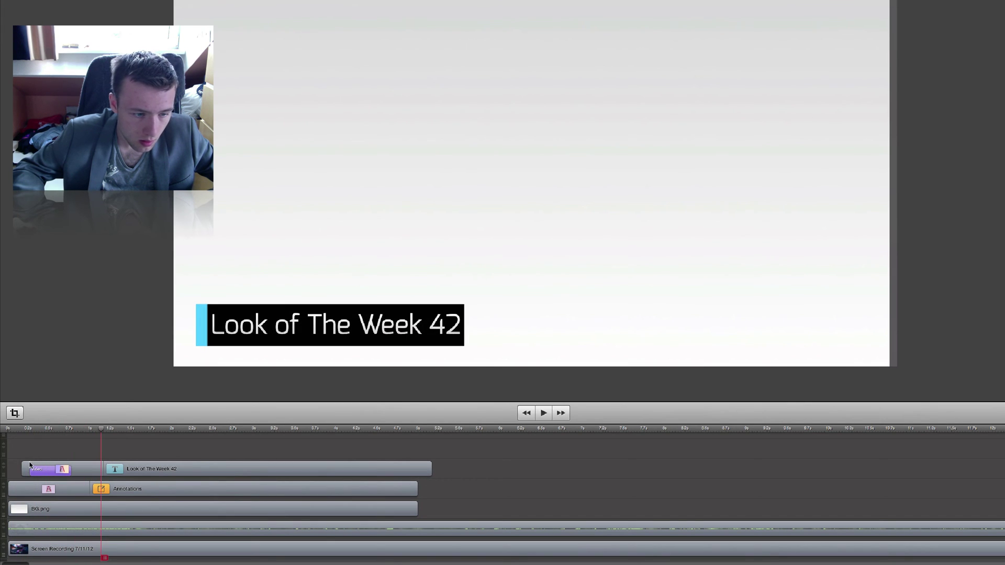
# Move the title's video action to the clip's start, lengthen the title's starting transition to 1.7 s, and play the intro
pyautogui.click(41, 471)
pyautogui.press('space')
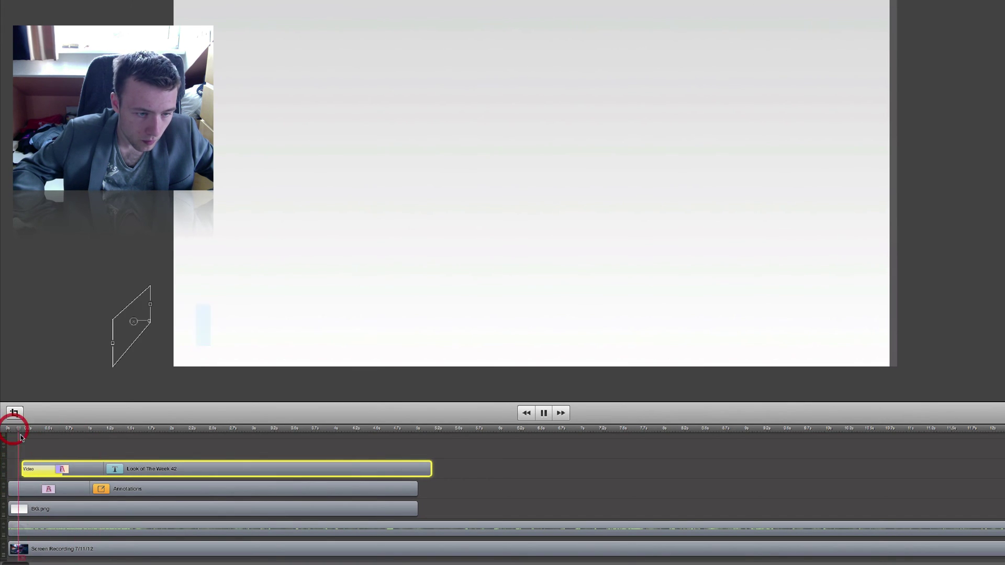
pyautogui.press('space')
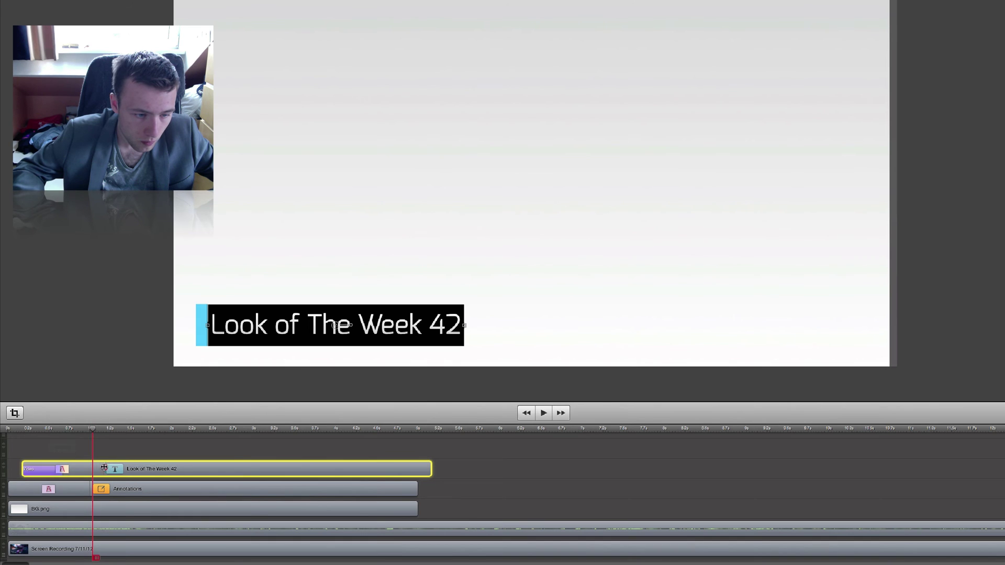
pyautogui.moveTo(104, 468); pyautogui.dragTo(159, 468)
pyautogui.click(124, 438)
pyautogui.click(19, 431)
pyautogui.press('space')
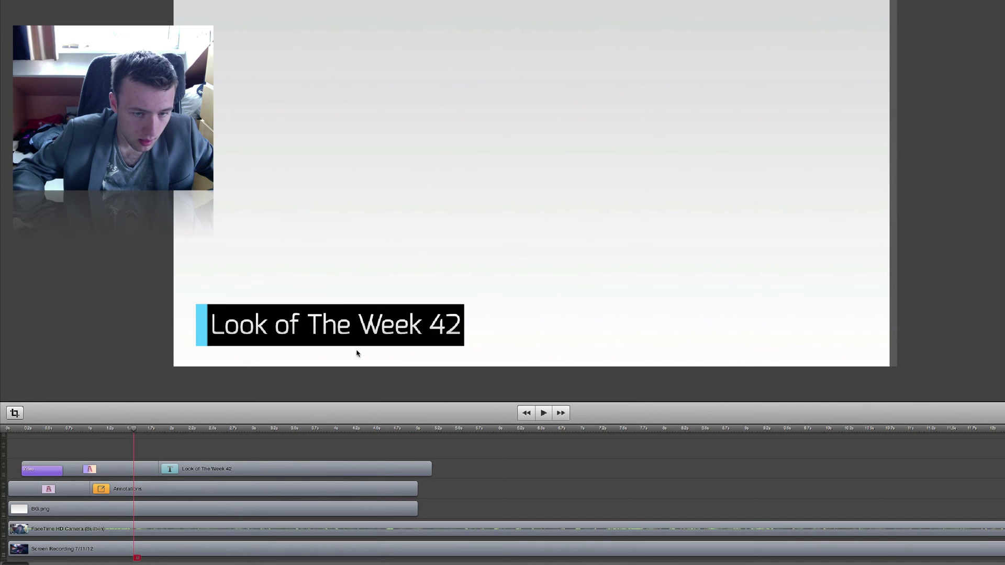
# Set the angle of the title's starting transition to about 3
pyautogui.doubleClick(106, 469)
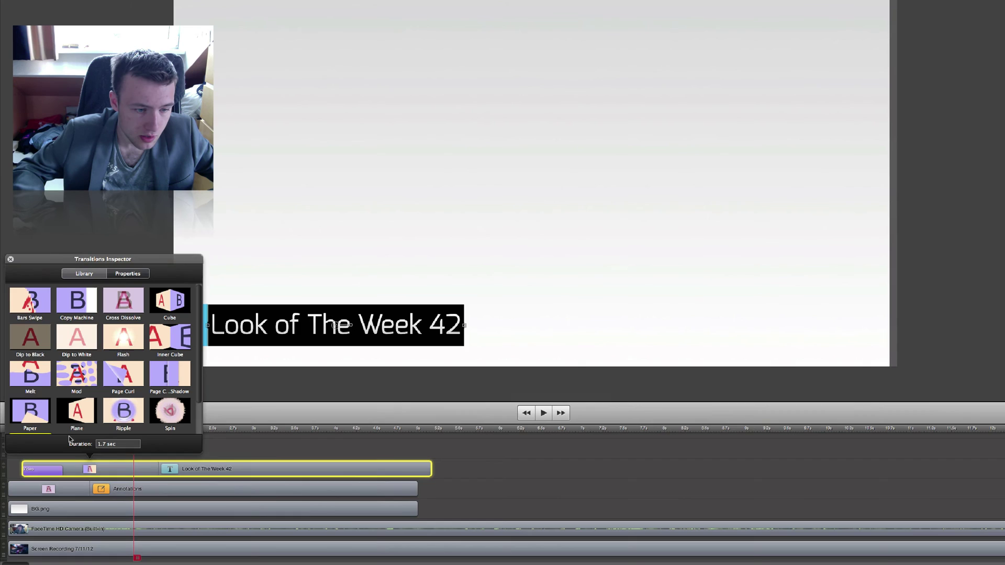
pyautogui.click(128, 273)
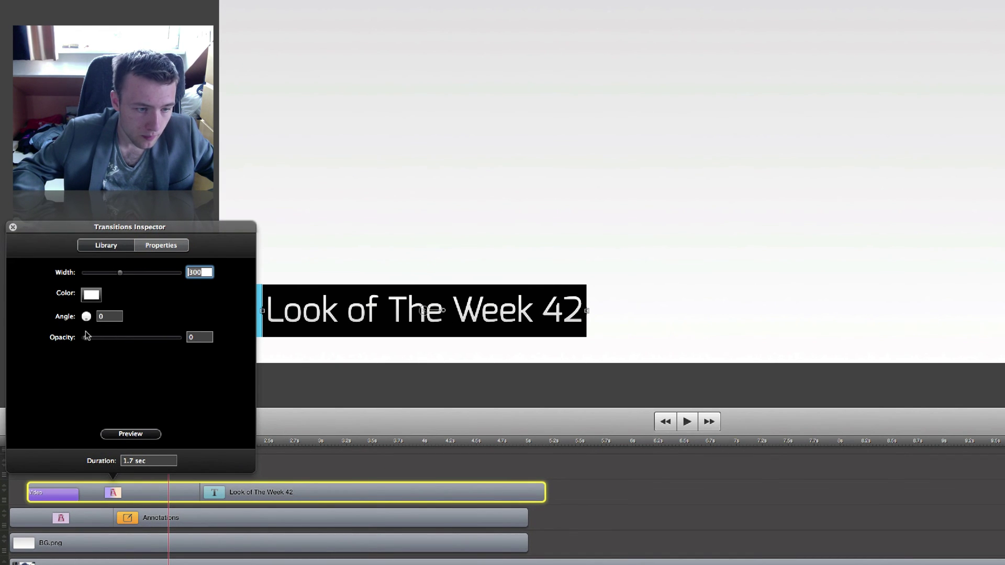
pyautogui.moveTo(80, 312); pyautogui.dragTo(86, 313)
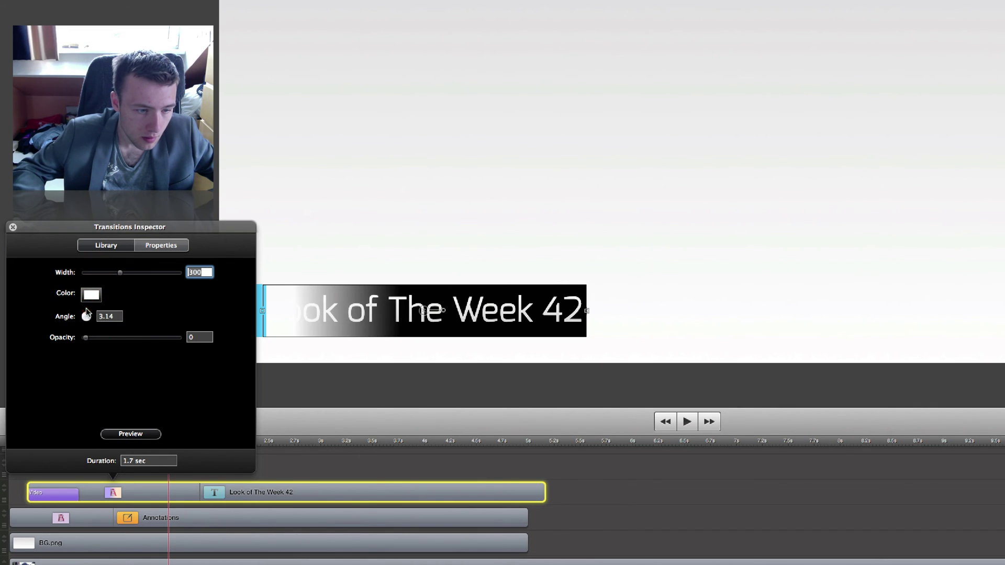
pyautogui.click(113, 317)
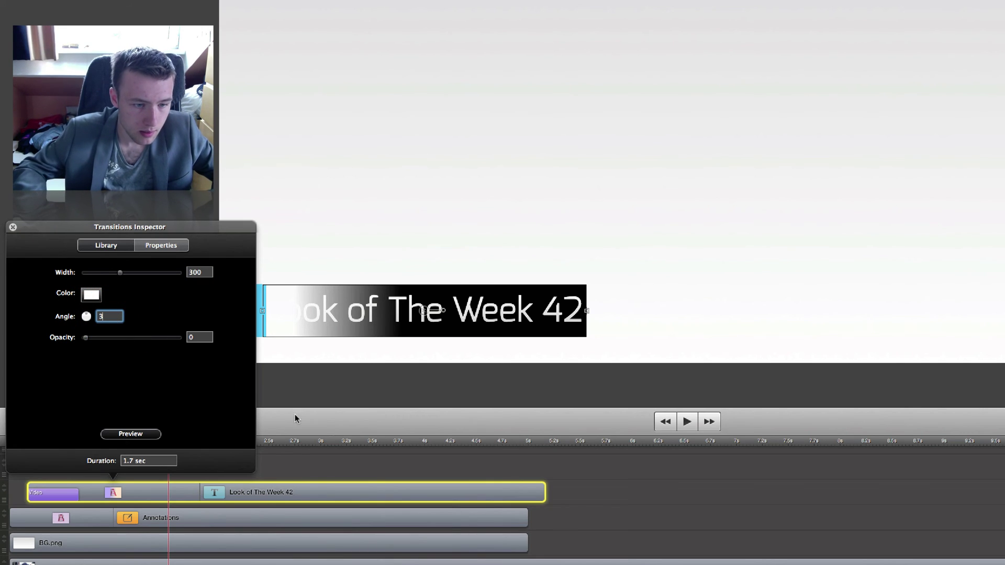
pyautogui.click(325, 463)
# Shift the title's video action later in stages to span about 0.9 to 1.4 s, playing the intro after each shift
pyautogui.moveTo(117, 441); pyautogui.dragTo(26, 441)
pyautogui.click(110, 514)
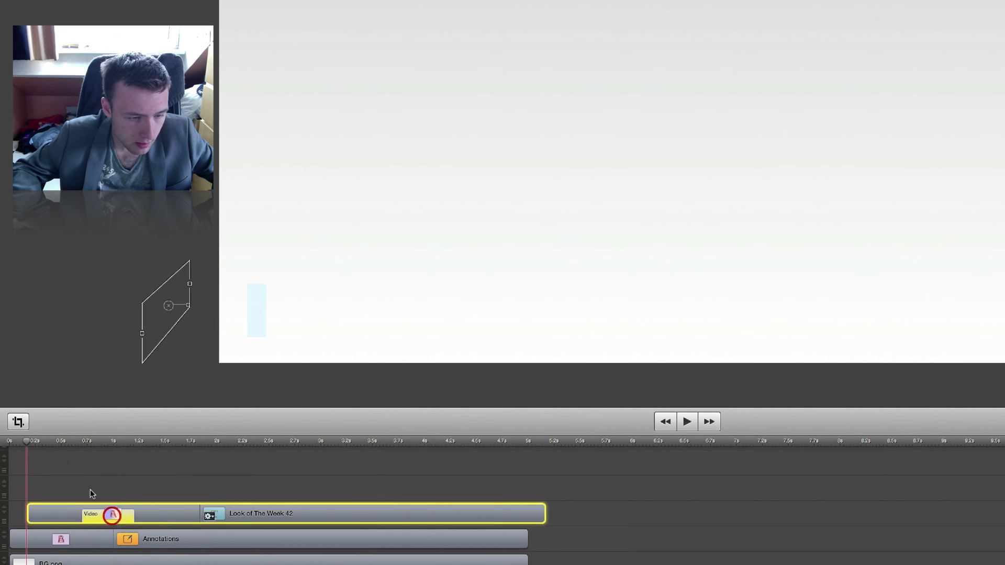
pyautogui.press('space')
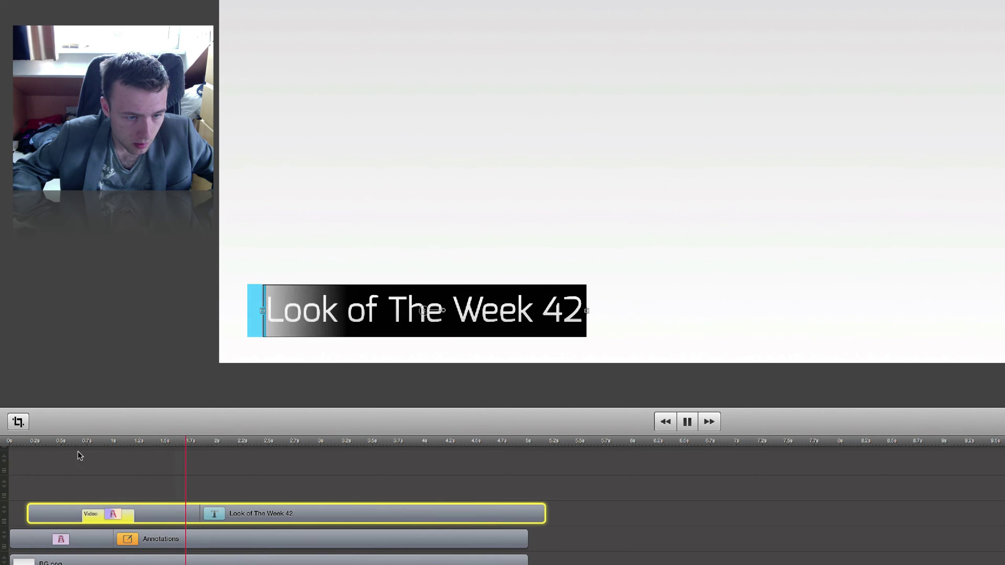
pyautogui.press('space')
pyautogui.click(215, 463)
pyautogui.click(83, 516)
pyautogui.click(96, 514)
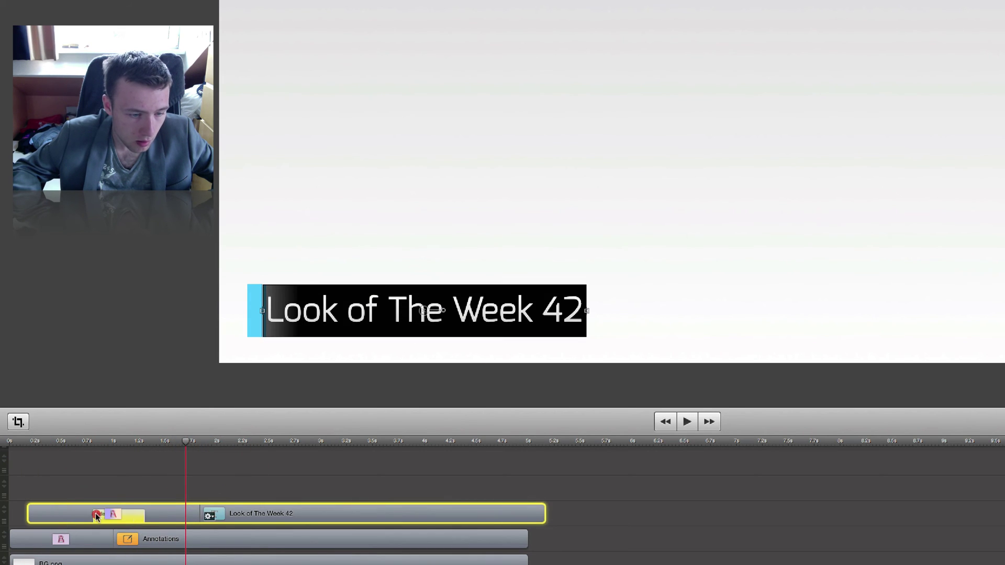
pyautogui.click(88, 442)
pyautogui.press('space')
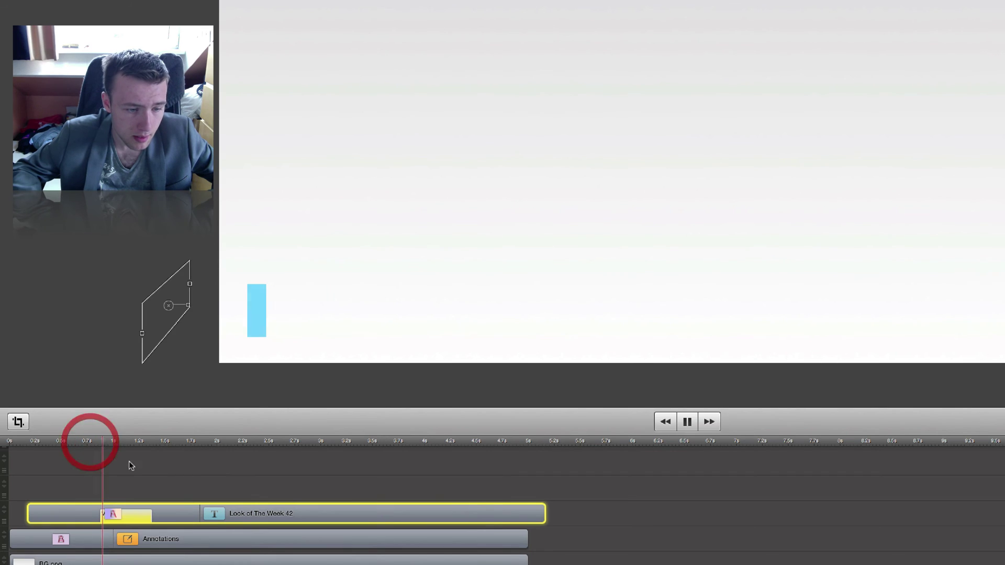
pyautogui.press('space')
# Fine-tune the title's video action to span about 1.1 to 1.6 s, replaying the intro to check the entrance
pyautogui.click(213, 465)
pyautogui.click(152, 511)
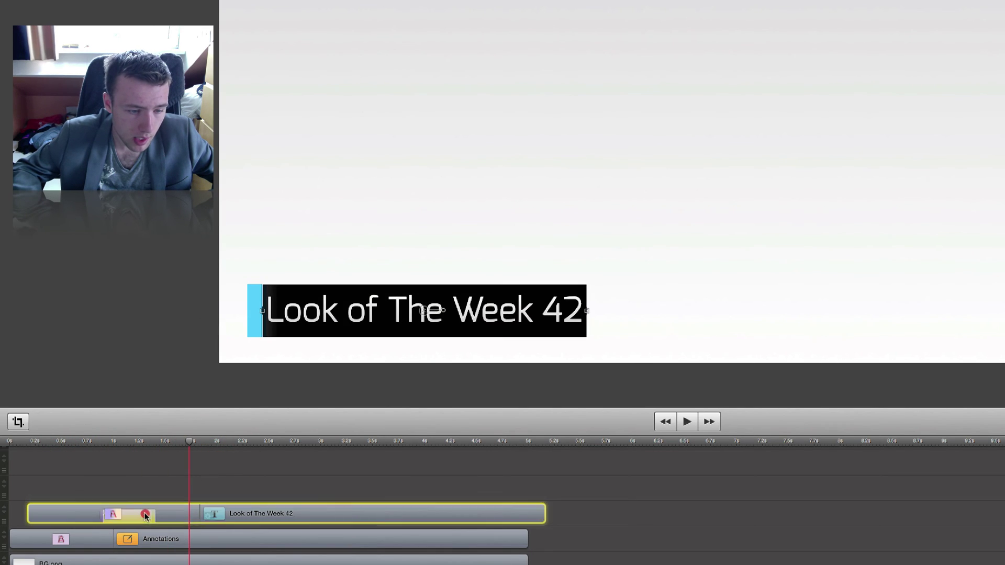
pyautogui.click(101, 442)
pyautogui.press('space')
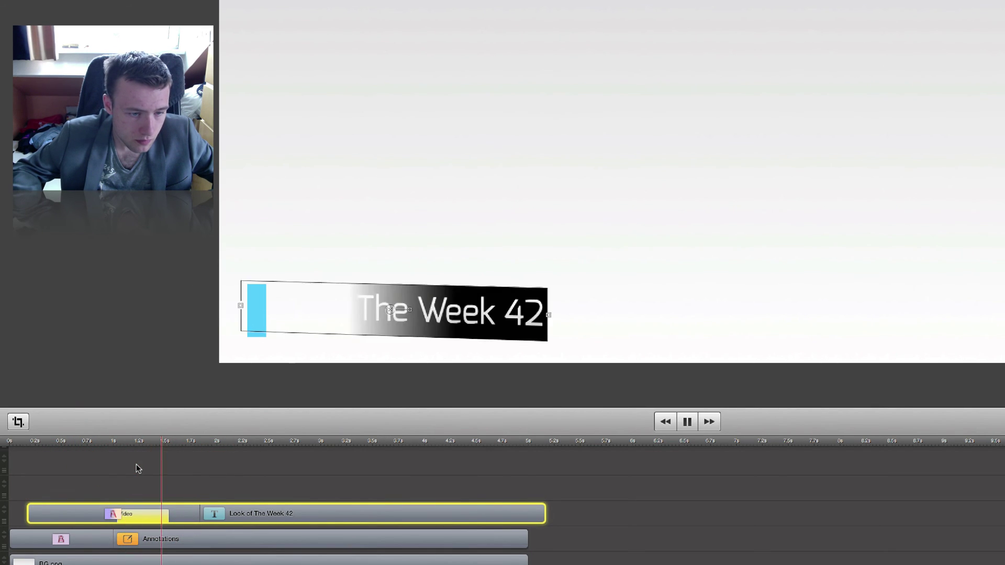
pyautogui.press('space')
pyautogui.click(265, 462)
pyautogui.moveTo(148, 448)
pyautogui.mouseDown()
pyautogui.moveTo(116, 442)
pyautogui.moveTo(175, 444)
pyautogui.moveTo(147, 448)
pyautogui.mouseUp()
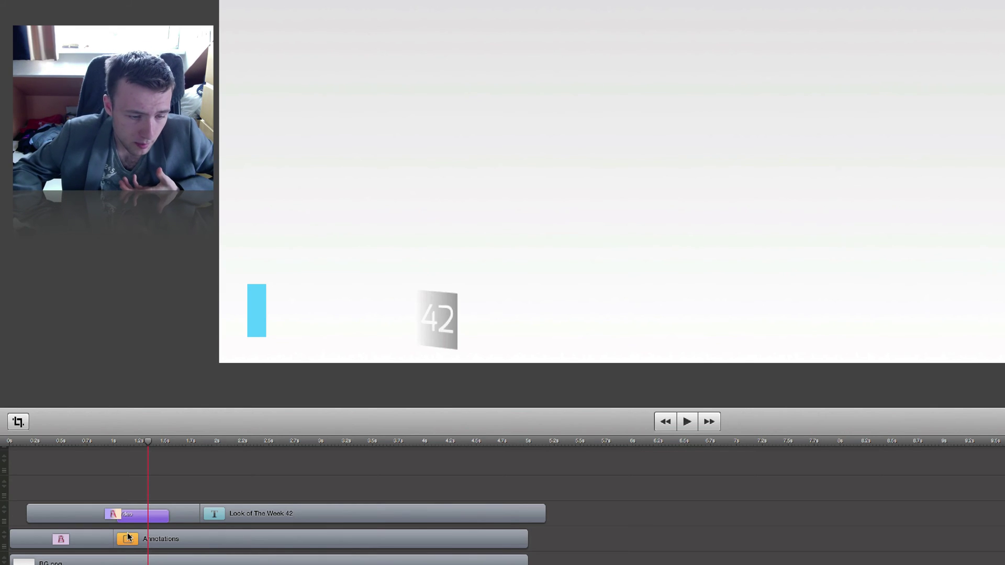
pyautogui.click(133, 515)
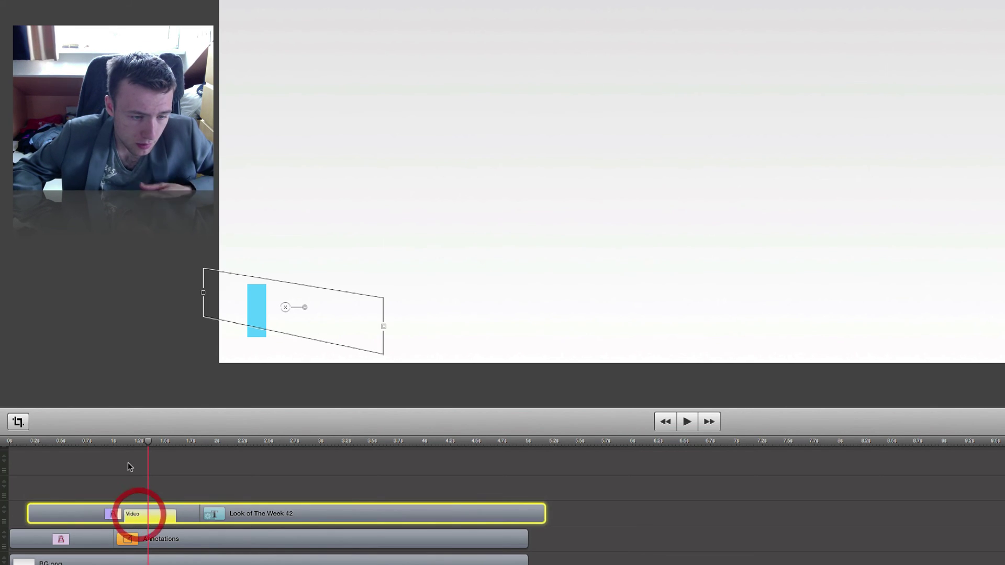
pyautogui.click(112, 441)
pyautogui.press('space')
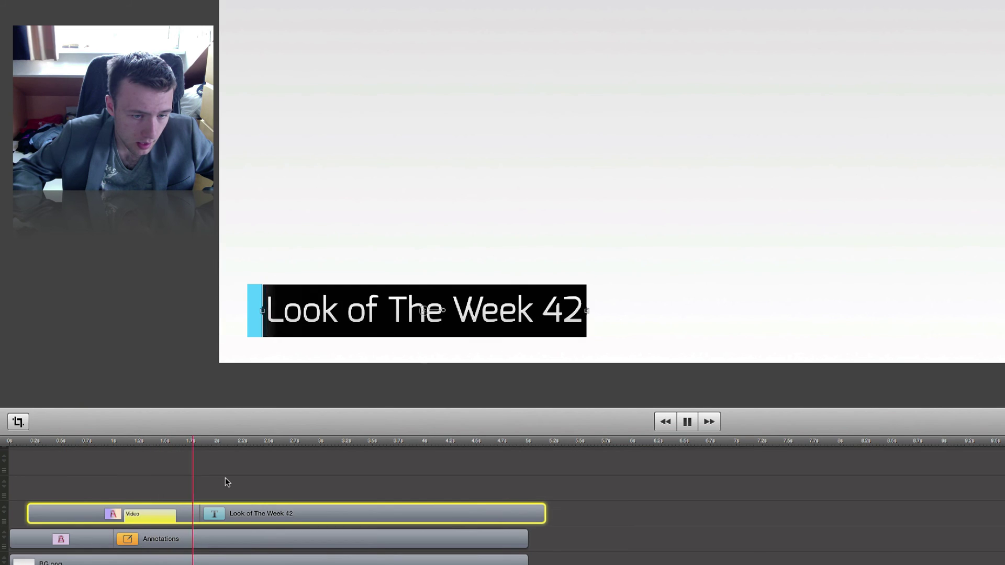
pyautogui.press('space')
pyautogui.click(301, 468)
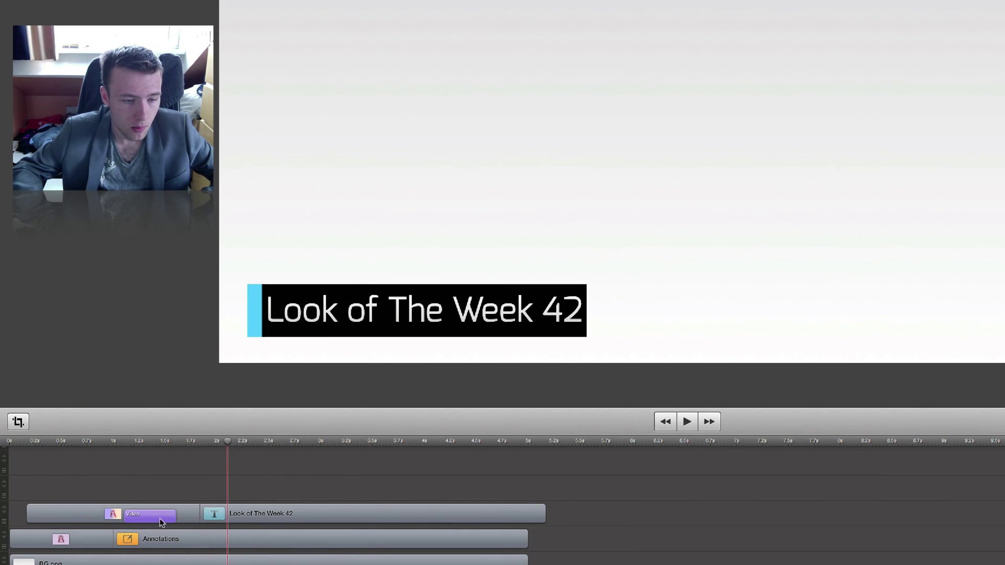
# Add a video action to the Annotations clip with the playhead at about 1 s
pyautogui.moveTo(88, 445)
pyautogui.mouseDown()
pyautogui.moveTo(45, 443)
pyautogui.moveTo(116, 445)
pyautogui.mouseUp()
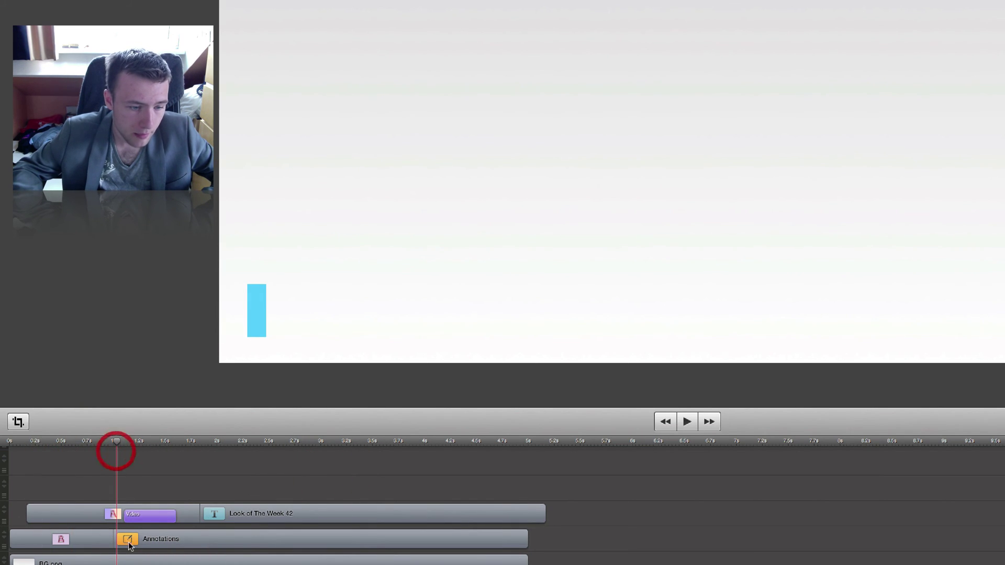
pyautogui.click(158, 532)
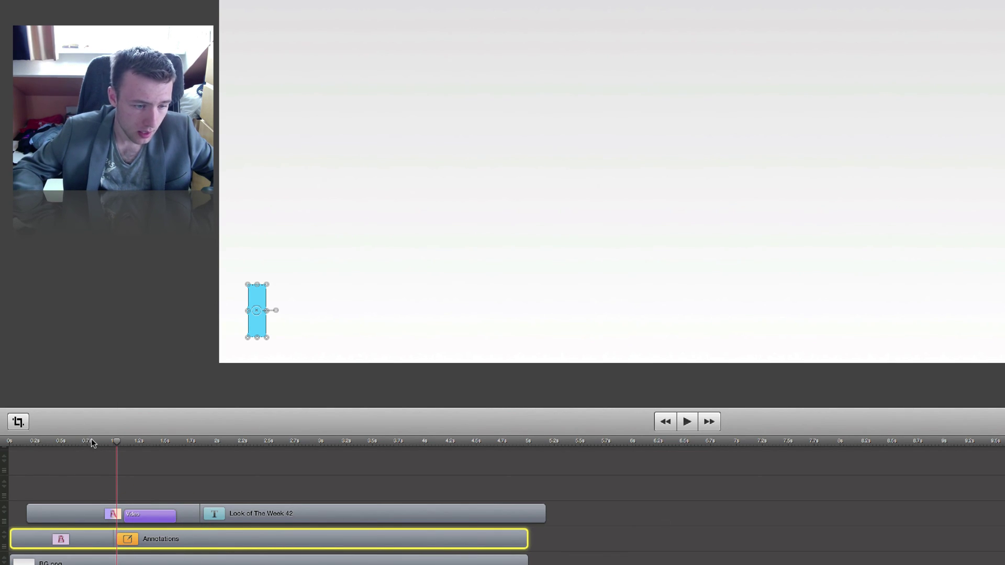
pyautogui.moveTo(91, 444); pyautogui.dragTo(116, 446)
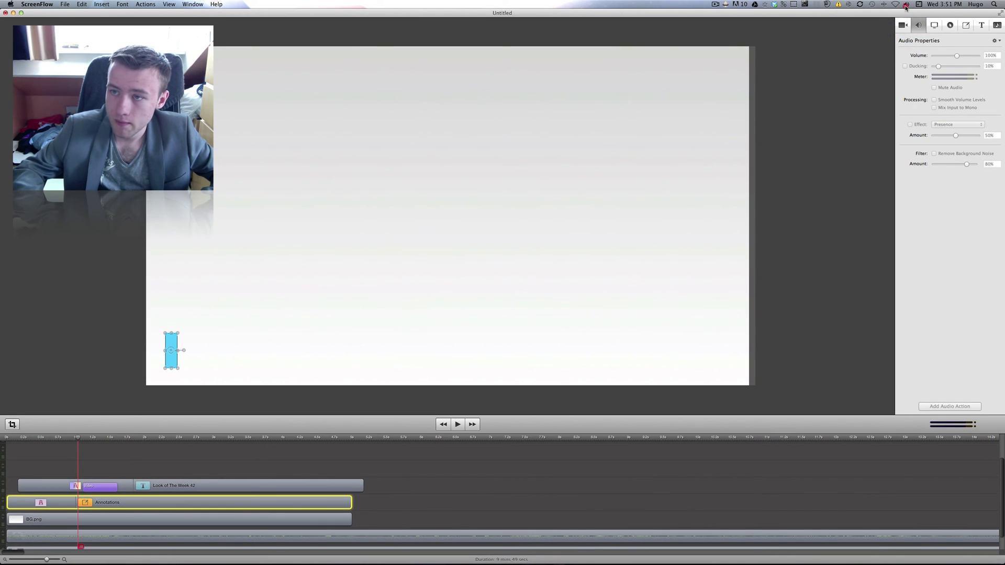
pyautogui.click(902, 25)
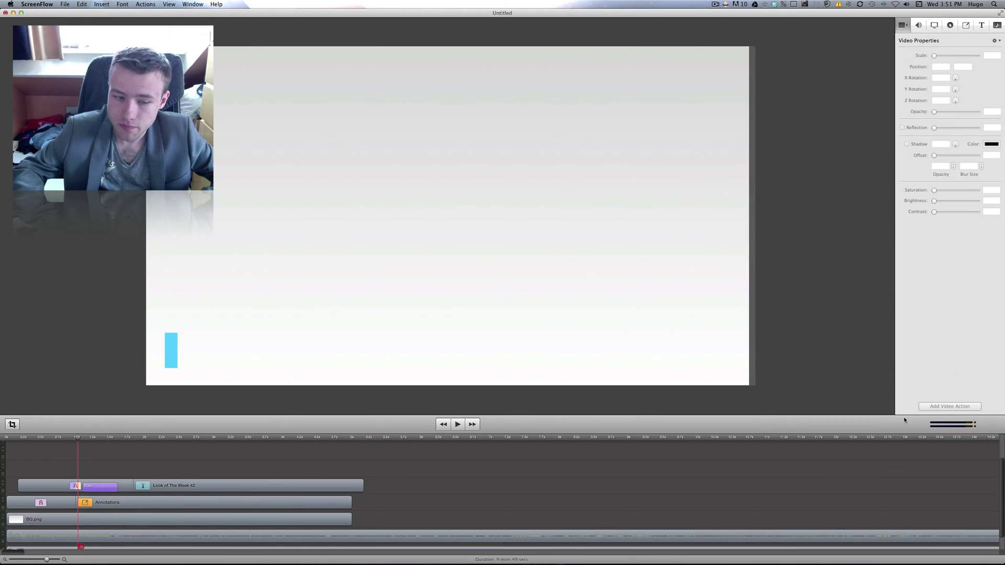
pyautogui.click(318, 503)
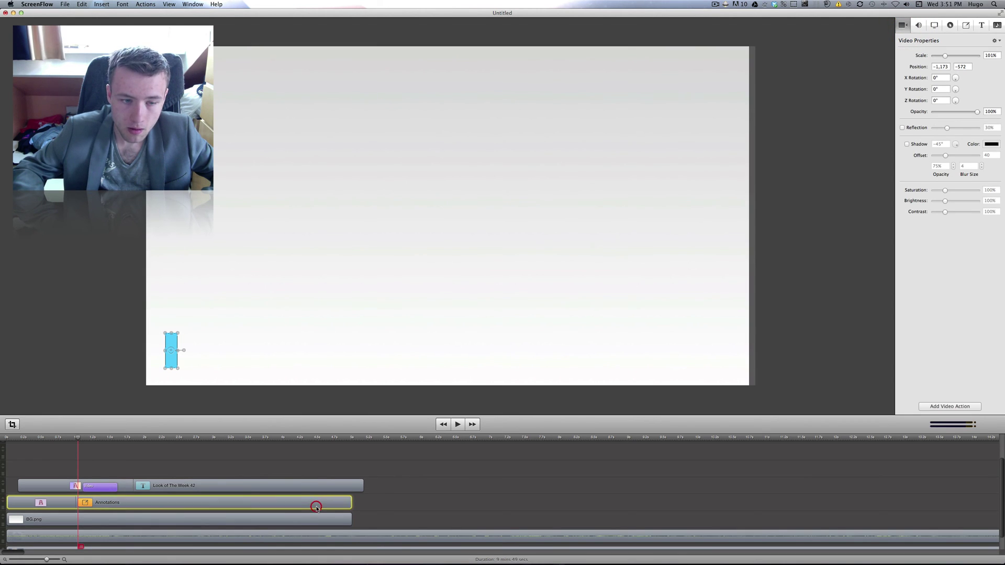
pyautogui.click(946, 406)
# Before the new video action, rotate the blue rectangle around its Y axis until it is nearly edge-on, and play the intro
pyautogui.click(31, 439)
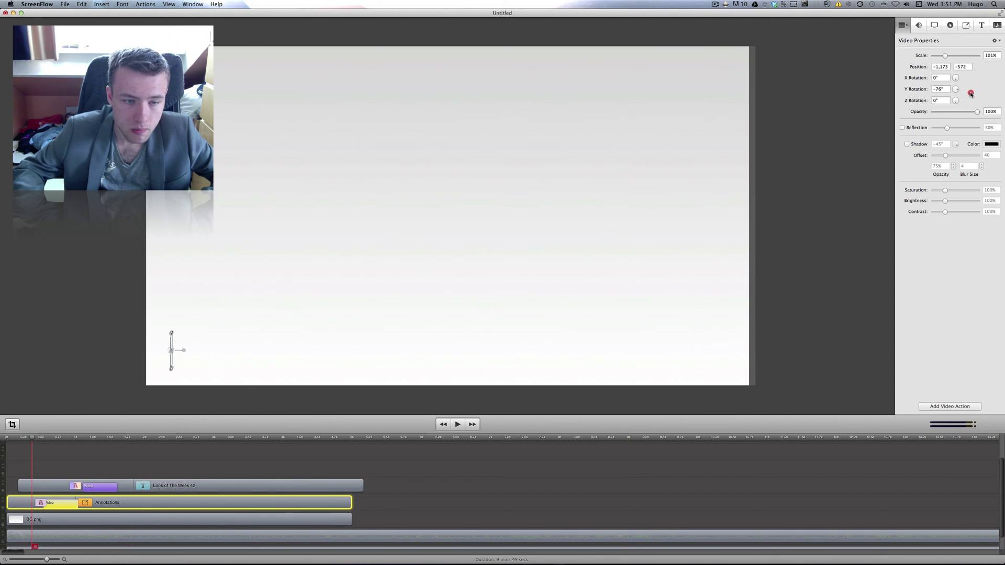
pyautogui.press('space')
pyautogui.click(720, 464)
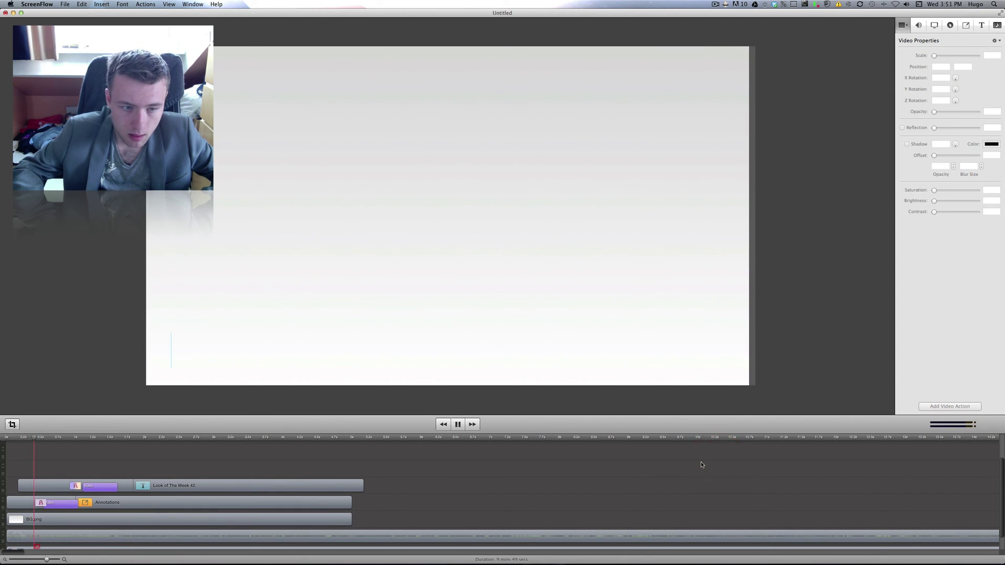
pyautogui.press('space')
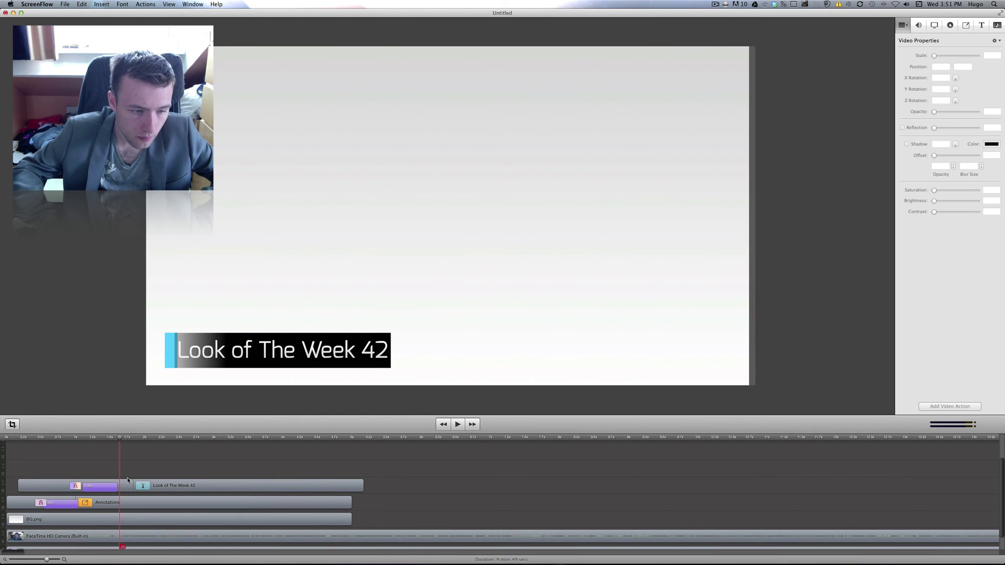
# Shift the rectangle's video action slightly earlier, spanning about 0.45 to 0.95 s, and scrub through its rotation
pyautogui.click(66, 506)
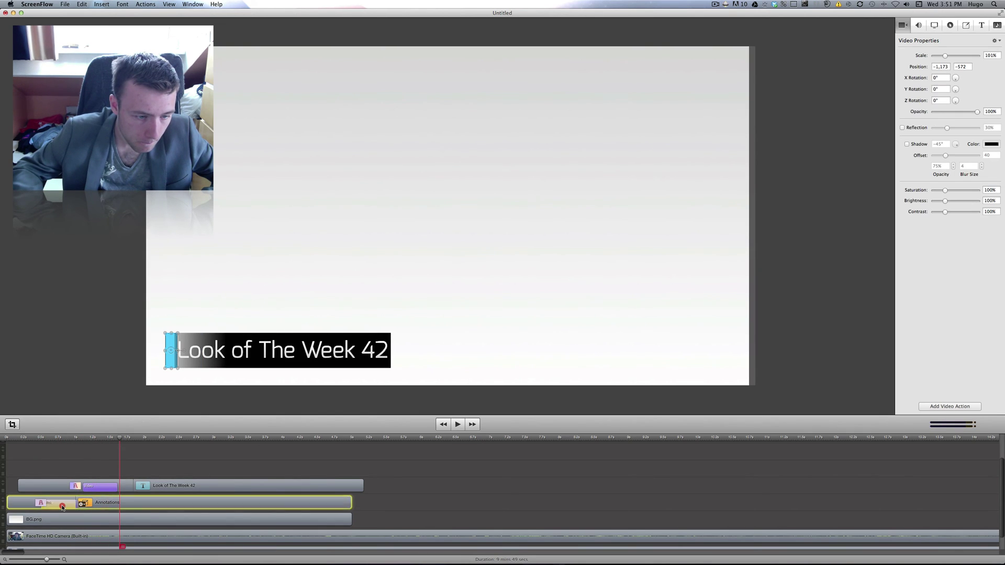
pyautogui.click(56, 503)
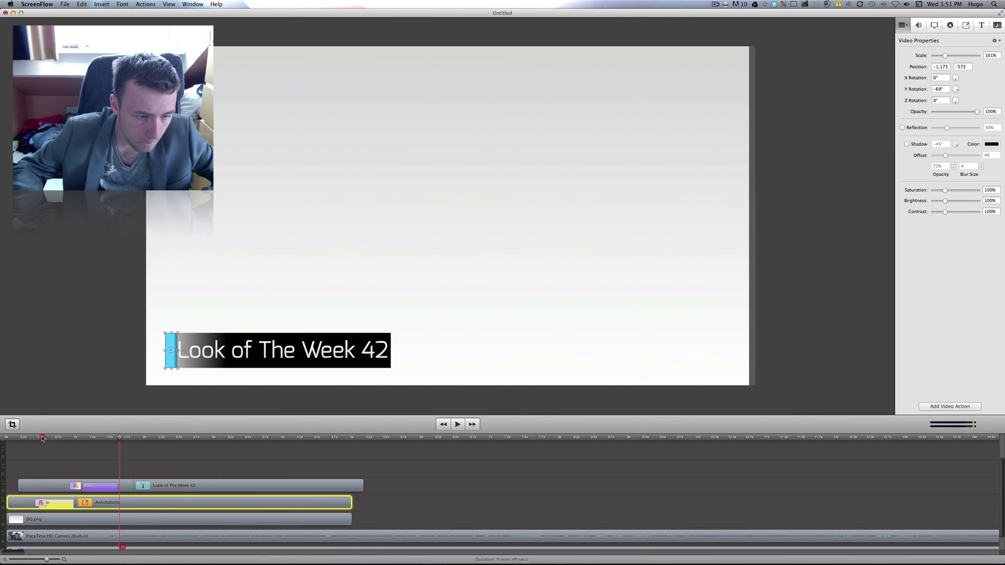
pyautogui.moveTo(43, 439); pyautogui.dragTo(74, 446)
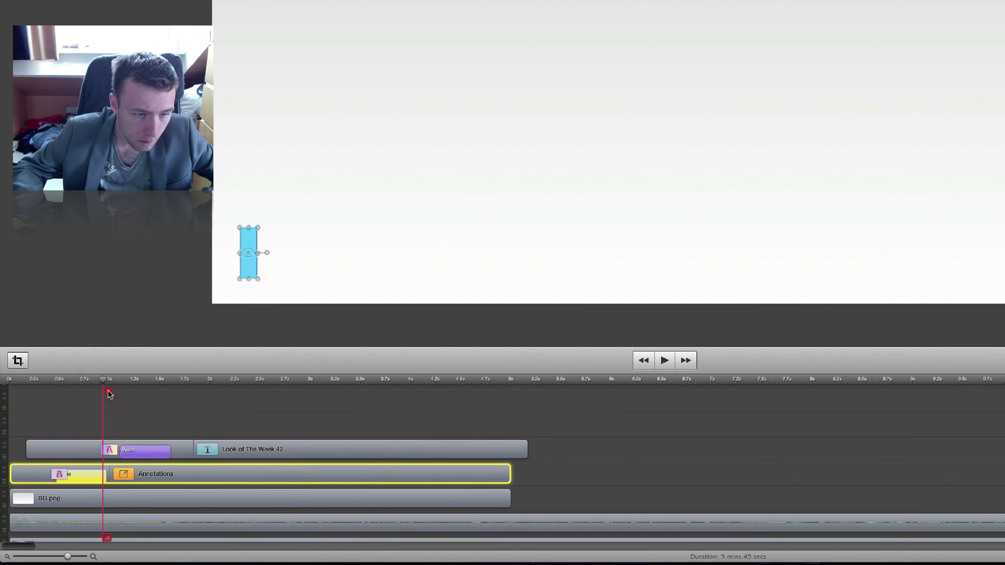
pyautogui.moveTo(107, 393); pyautogui.dragTo(56, 389)
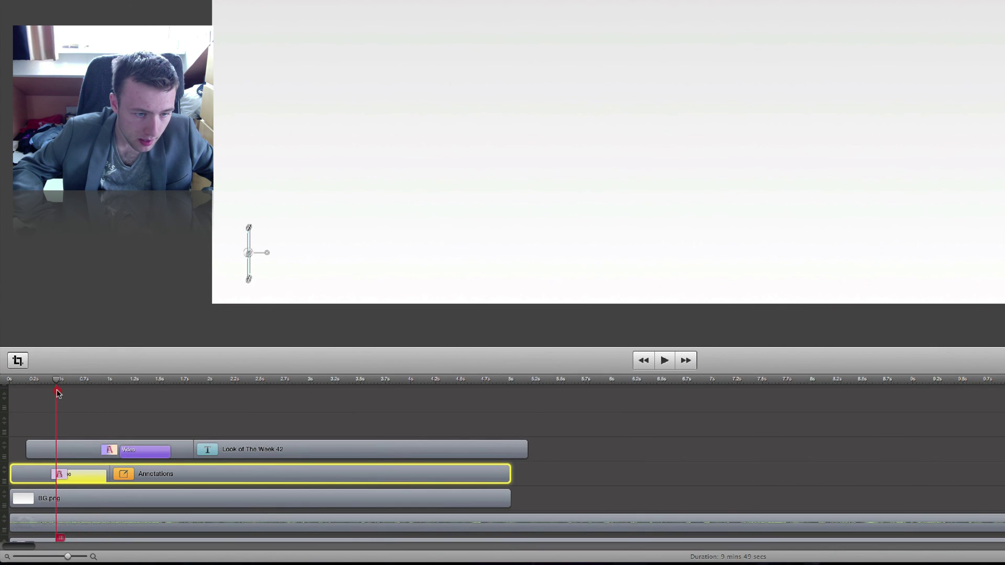
# Trim the Annotations clip's start to about 0.4 s and fit its starting transition and video action into its first 0.5 s
pyautogui.moveTo(10, 471); pyautogui.dragTo(48, 471)
pyautogui.moveTo(129, 477)
pyautogui.mouseDown()
pyautogui.moveTo(79, 476)
pyautogui.moveTo(87, 470)
pyautogui.mouseUp()
pyautogui.click(78, 475)
pyautogui.click(95, 472)
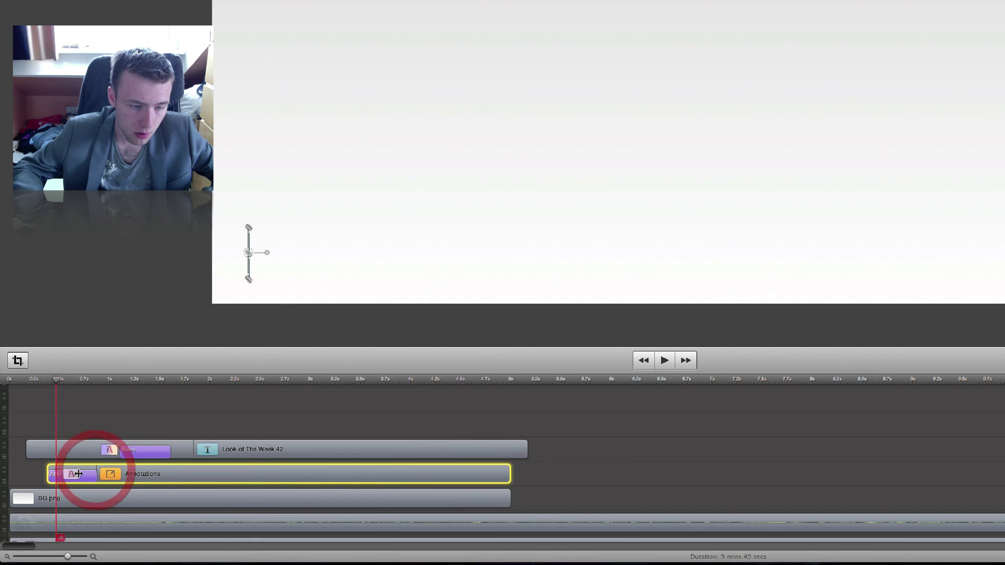
# Move the Annotations clip to start at about 0.1 s and play the intro
pyautogui.moveTo(168, 479); pyautogui.dragTo(142, 478)
pyautogui.moveTo(41, 381); pyautogui.dragTo(28, 399)
pyautogui.click(100, 401)
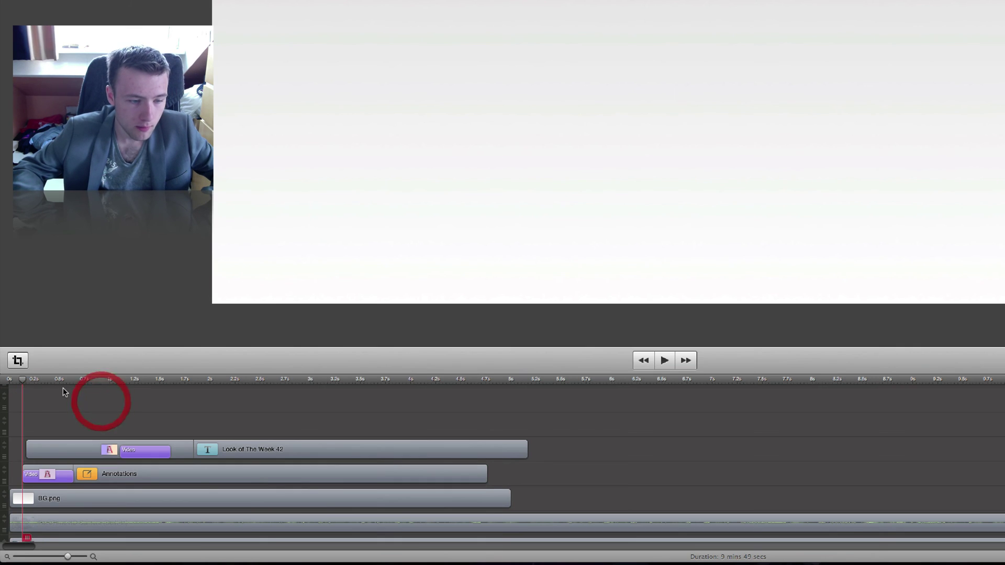
pyautogui.press('space')
pyautogui.press('space')
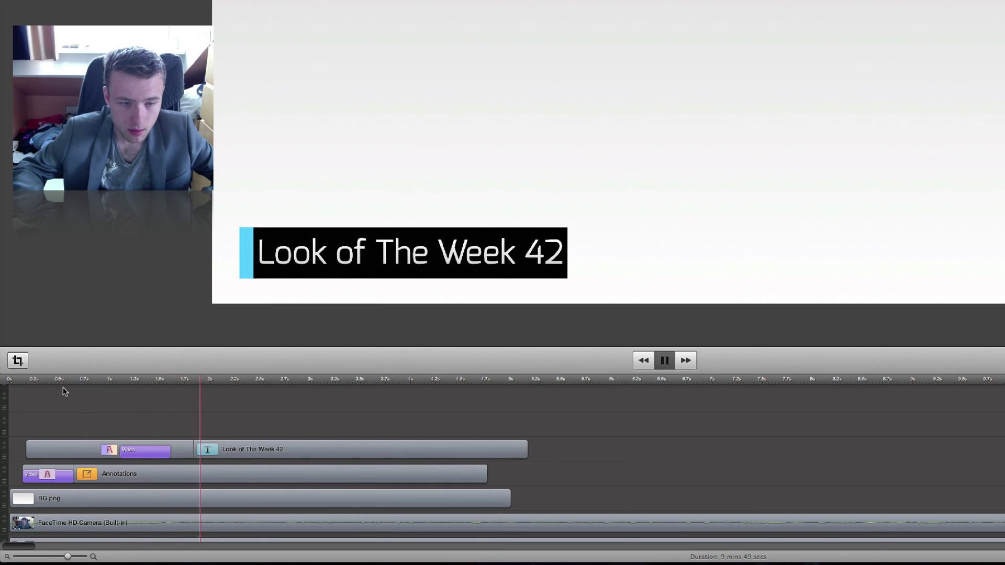
pyautogui.click(105, 408)
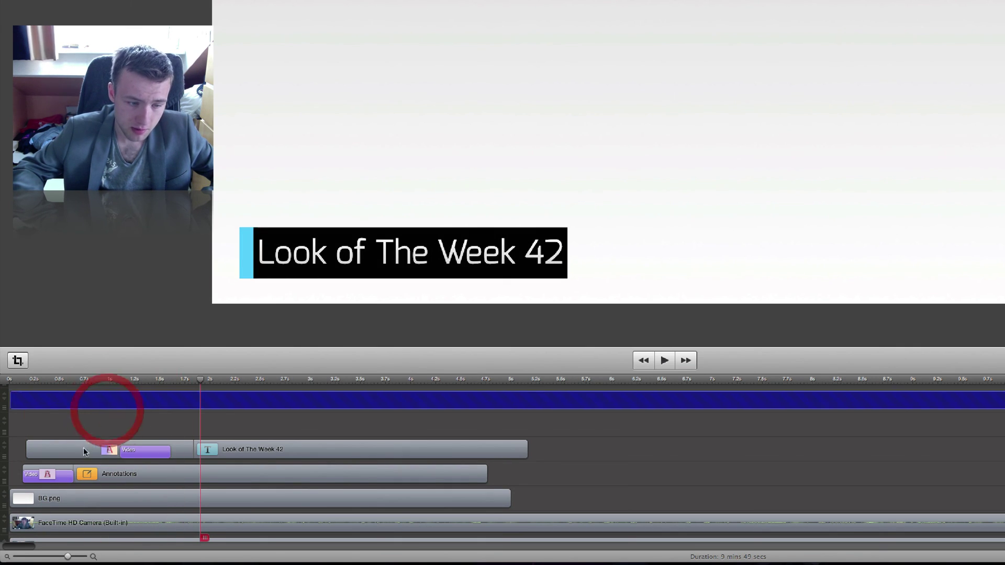
# Move the title clip to start at 0 s and the Annotations clip to about 0.5 s, and play the intro
pyautogui.click(83, 448)
pyautogui.moveTo(269, 453)
pyautogui.mouseDown()
pyautogui.moveTo(214, 453)
pyautogui.moveTo(287, 471)
pyautogui.moveTo(272, 466)
pyautogui.mouseUp()
pyautogui.click(56, 385)
pyautogui.press('space')
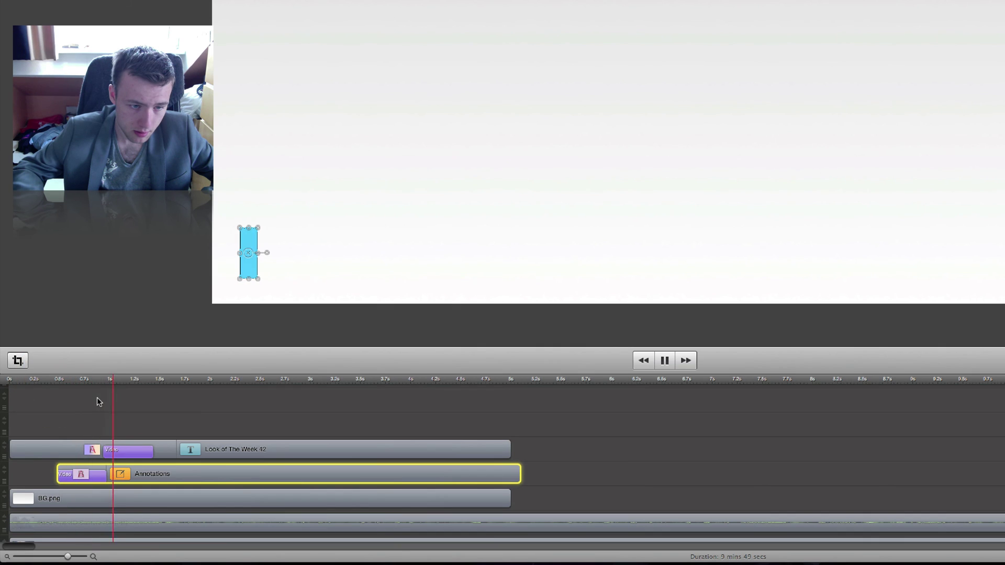
pyautogui.press('space')
# Move the Annotations clip to start at about 0.75 s and play the intro from just before it
pyautogui.moveTo(210, 476)
pyautogui.mouseDown()
pyautogui.moveTo(237, 479)
pyautogui.moveTo(258, 419)
pyautogui.mouseUp()
pyautogui.click(258, 417)
pyautogui.click(76, 382)
pyautogui.press('space')
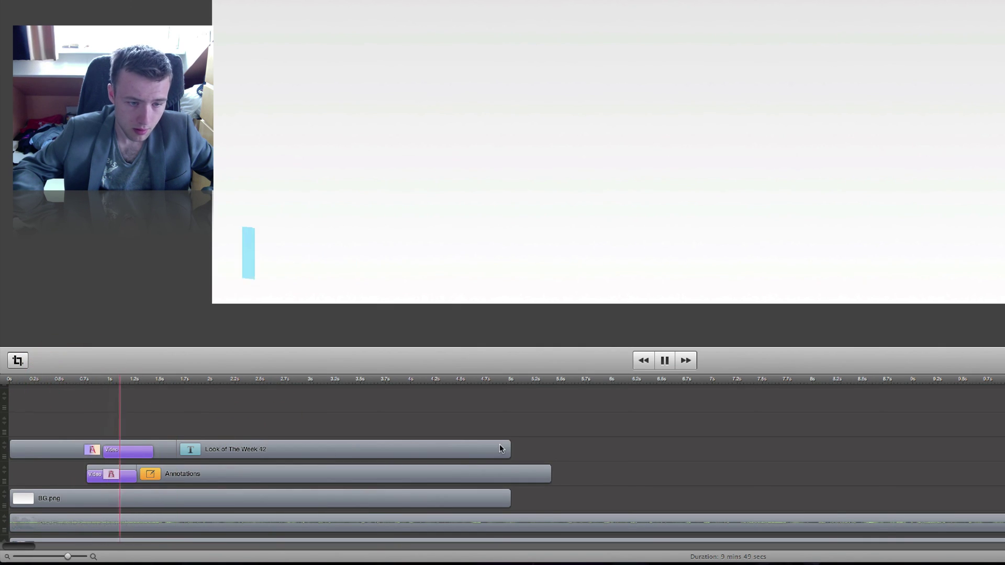
# Move the Annotations clip to start at about 1 s and play the intro from just before it
pyautogui.press('space')
pyautogui.moveTo(217, 471); pyautogui.dragTo(238, 472)
pyautogui.click(72, 379)
pyautogui.press('space')
pyautogui.click(40, 414)
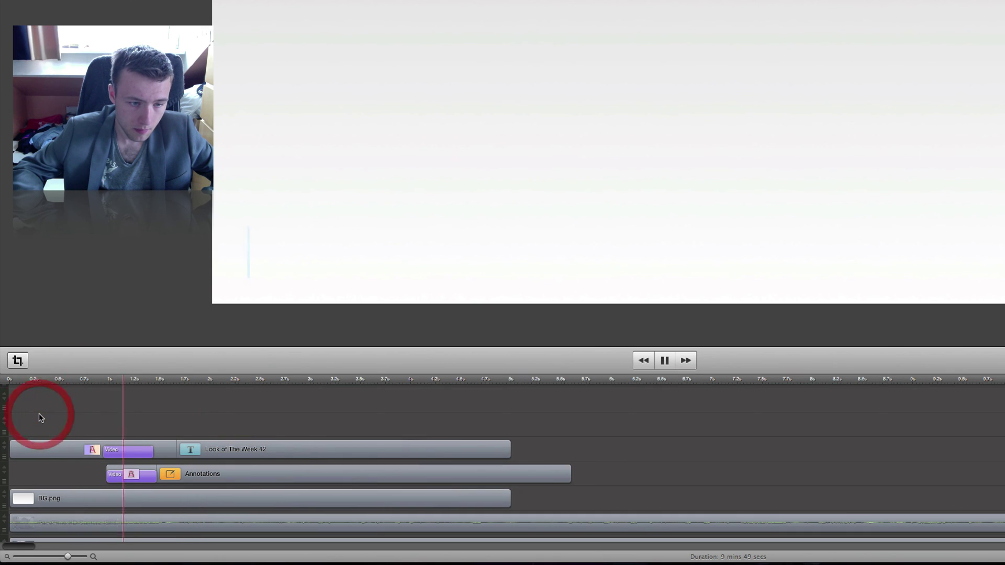
pyautogui.press('space')
# Play the title from about 1.7 s onward to review how it ends
pyautogui.moveTo(159, 384); pyautogui.dragTo(177, 399)
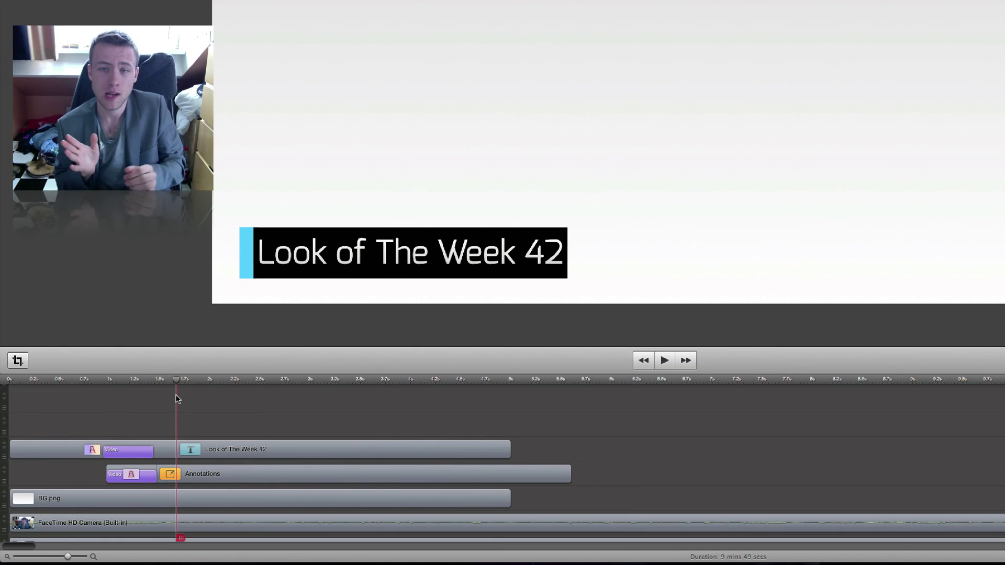
pyautogui.scroll(-2, 230, 417)
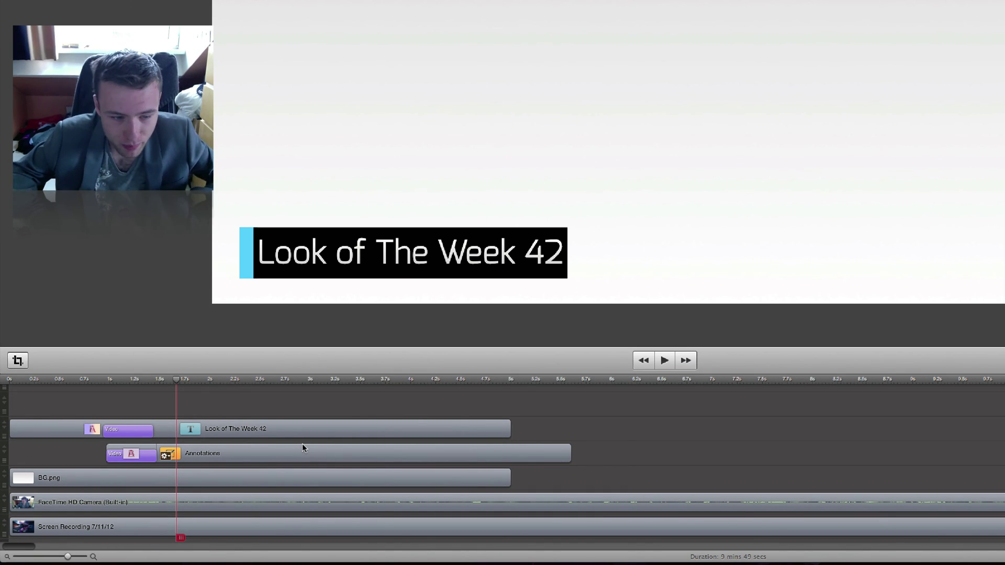
pyautogui.click(307, 457)
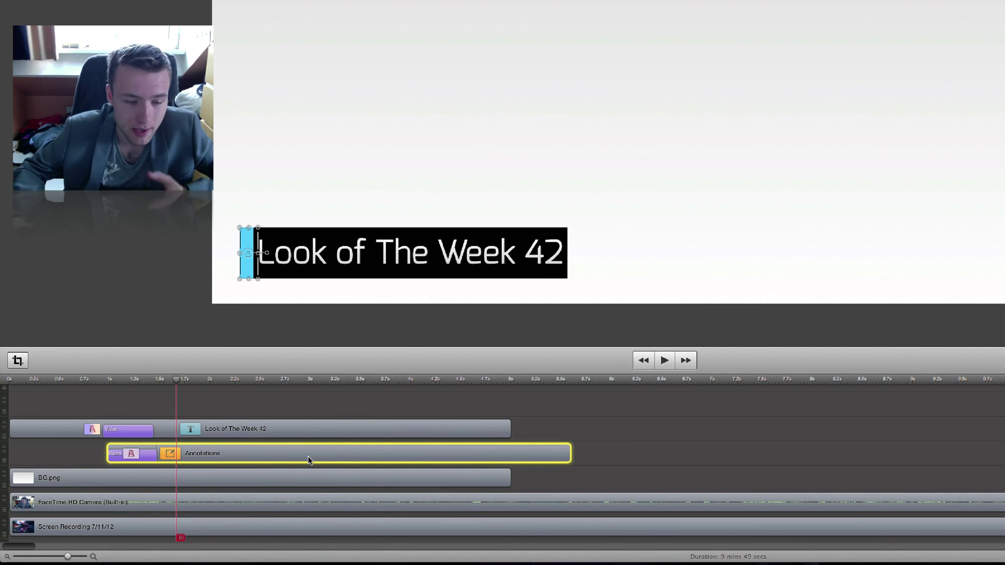
pyautogui.click(314, 426)
pyautogui.click(343, 407)
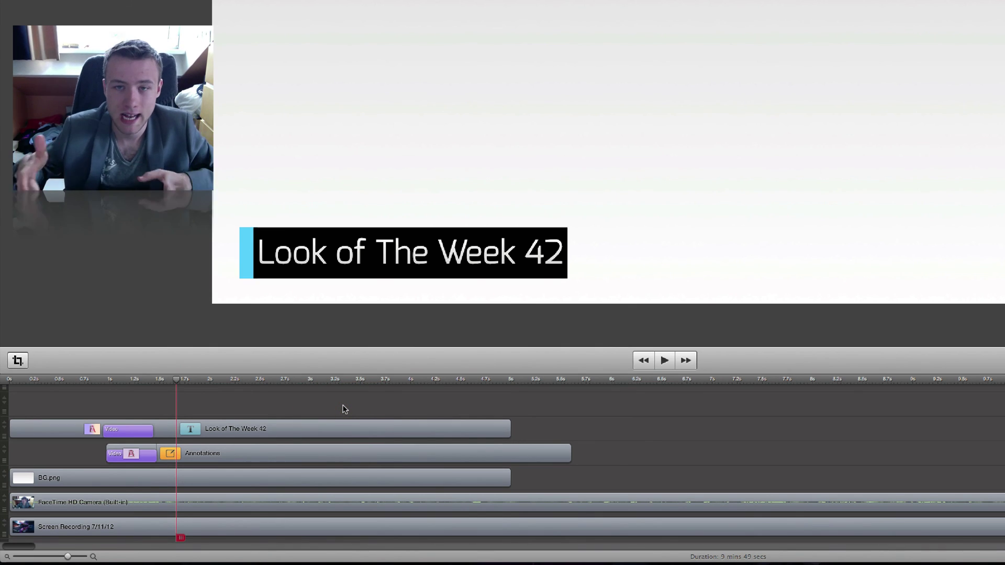
pyautogui.press('space')
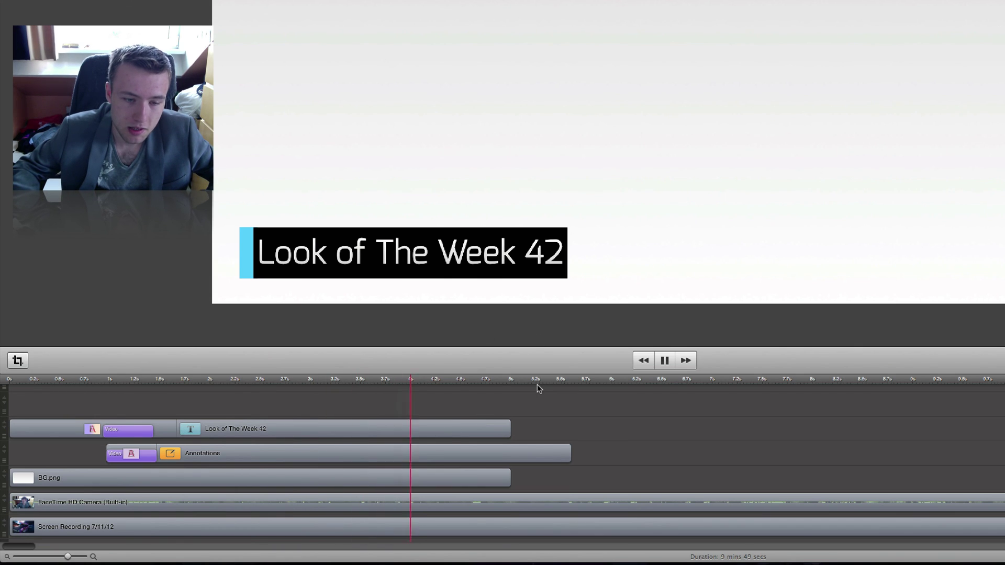
# Adjust the title and Annotations clips to both end at about 5.3 s, and extend BG.png to about 6.4 s
pyautogui.click(507, 427)
pyautogui.moveTo(508, 427)
pyautogui.mouseDown()
pyautogui.moveTo(543, 427)
pyautogui.moveTo(540, 453)
pyautogui.moveTo(651, 480)
pyautogui.mouseUp()
pyautogui.click(558, 455)
pyautogui.click(496, 478)
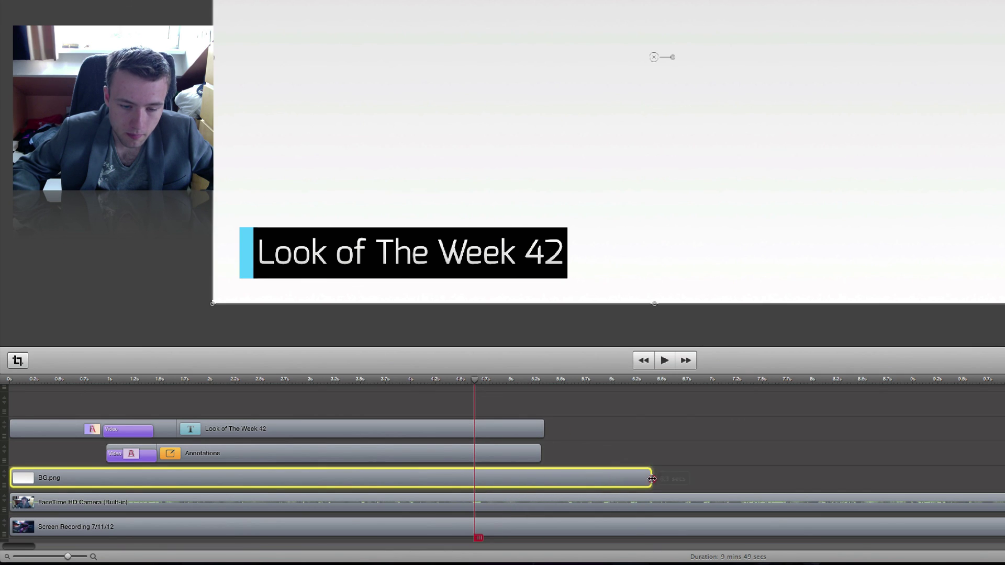
pyautogui.click(498, 451)
pyautogui.click(742, 448)
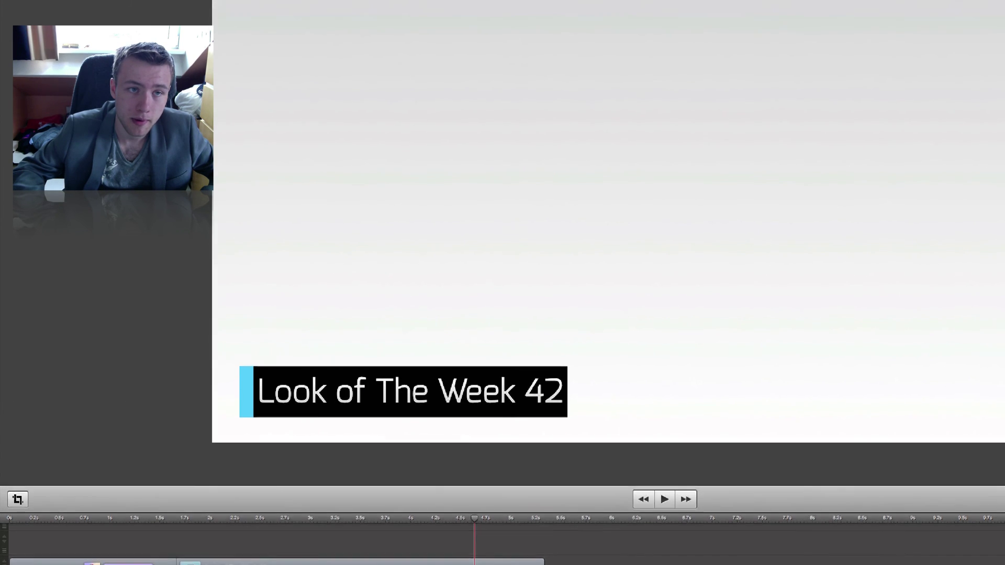
pyautogui.click(245, 7)
pyautogui.click(271, 138)
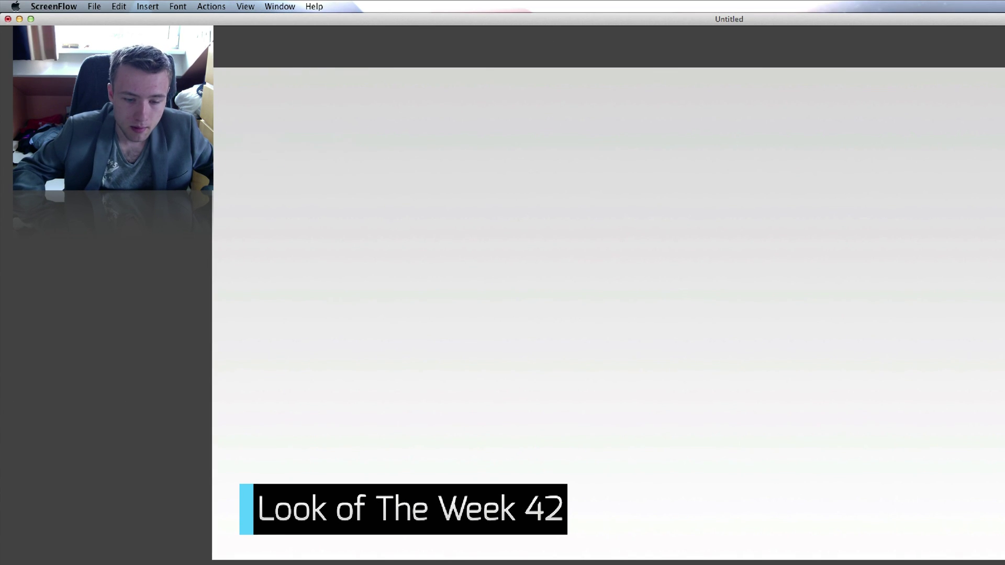
pyautogui.click(246, 508)
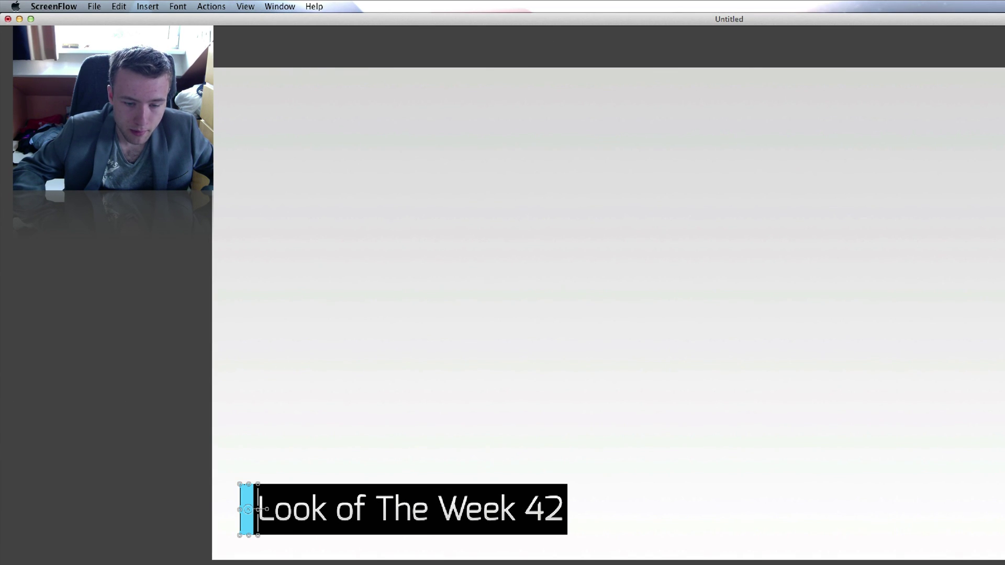
pyautogui.click(637, 539)
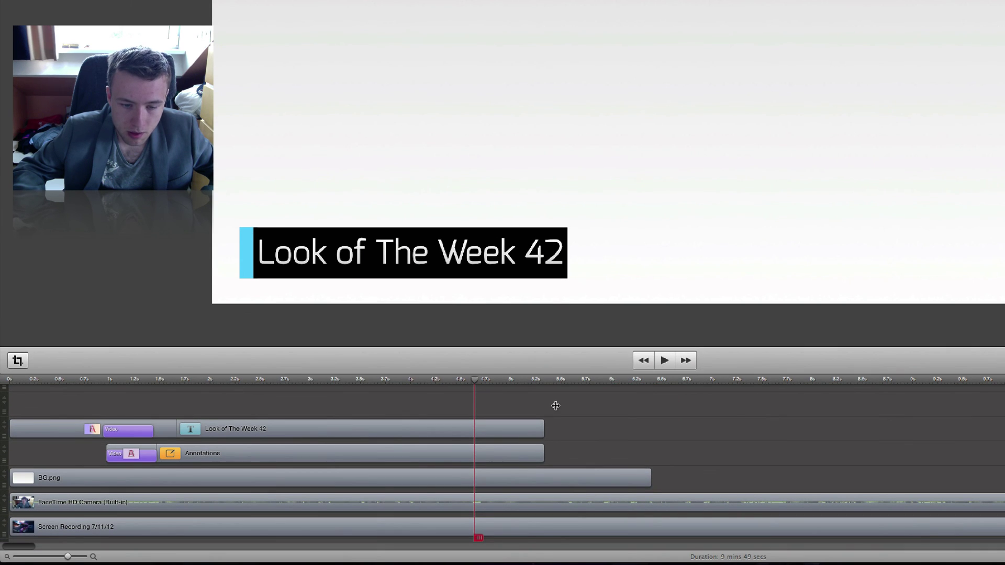
# Add ending transitions to the title and Annotations clips, and shorten the title's to about 0.5 s to align with the Annotations one
pyautogui.moveTo(574, 418); pyautogui.dragTo(531, 460)
pyautogui.rightClick(532, 459)
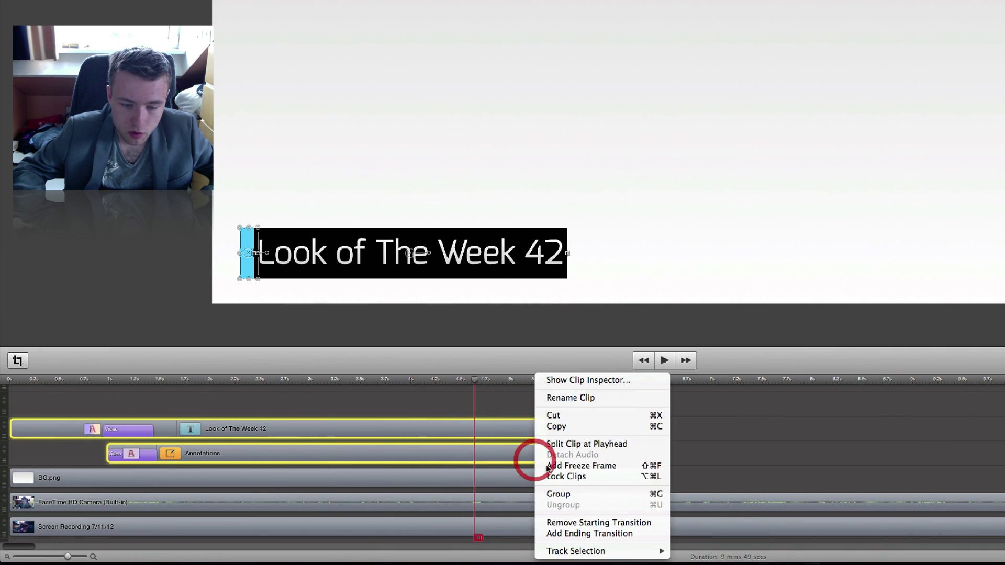
pyautogui.click(582, 534)
pyautogui.click(792, 433)
pyautogui.click(427, 422)
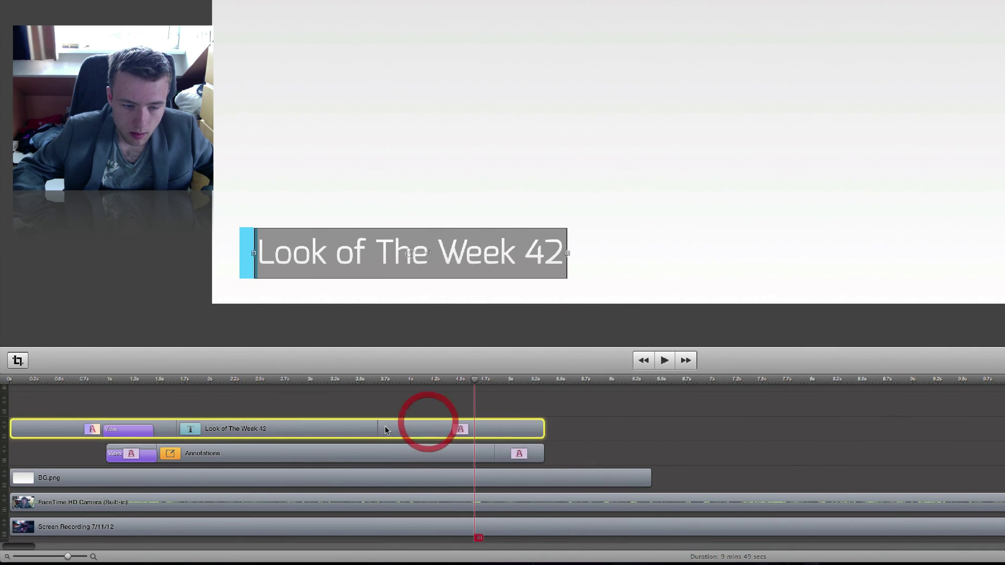
pyautogui.moveTo(378, 425); pyautogui.dragTo(494, 425)
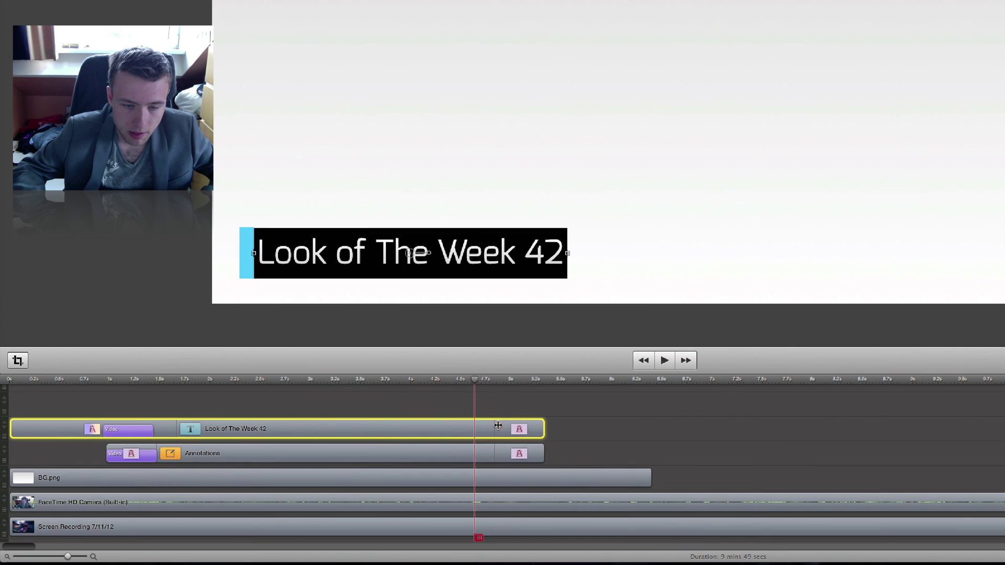
# Play the ending transitions of the title and the rectangle
pyautogui.click(732, 425)
pyautogui.press('space')
pyautogui.press('space')
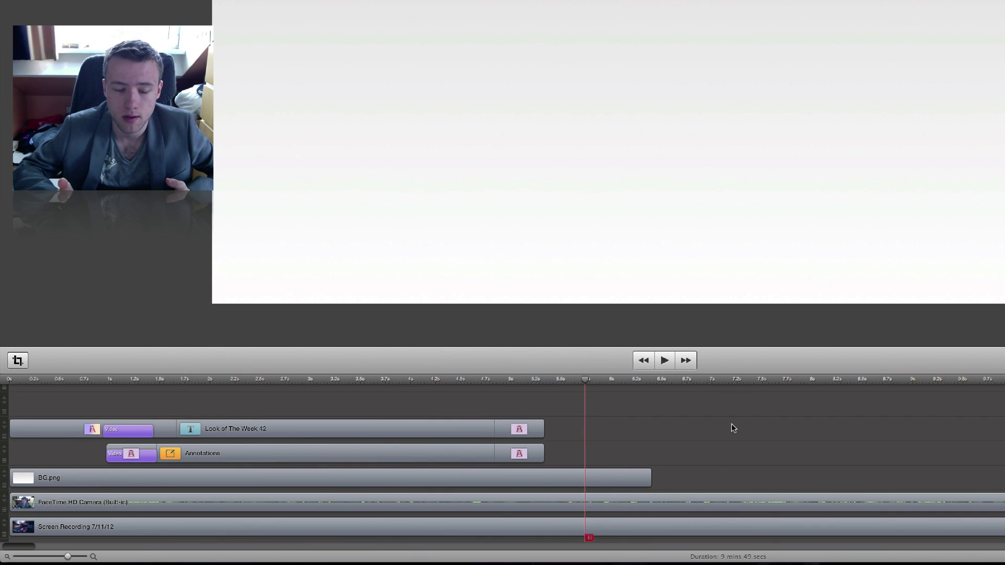
# Delete the BG.png clip and play the finished title over the screen recording from the start
pyautogui.click(155, 482)
pyautogui.press('Delete')
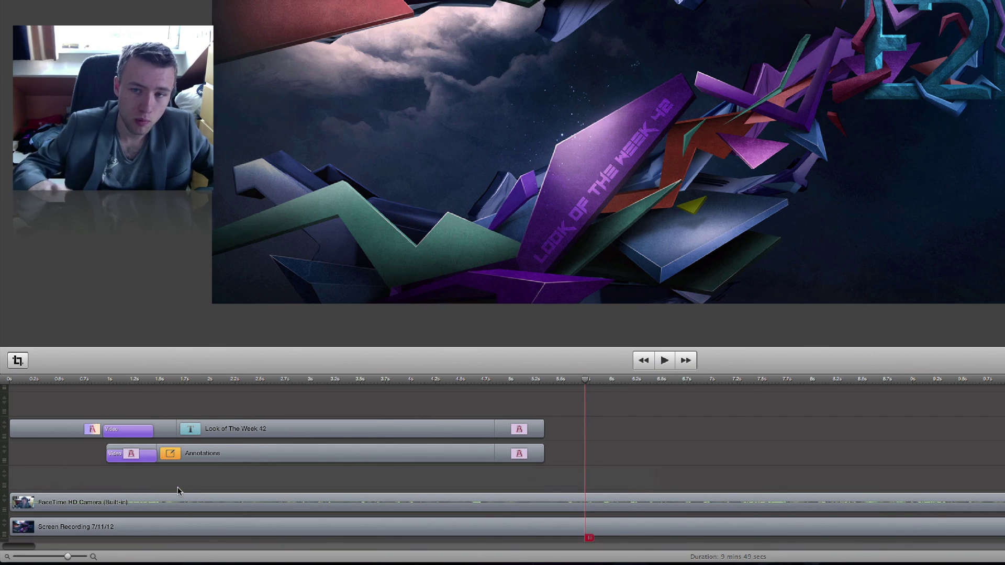
pyautogui.press('Home')
pyautogui.press('space')
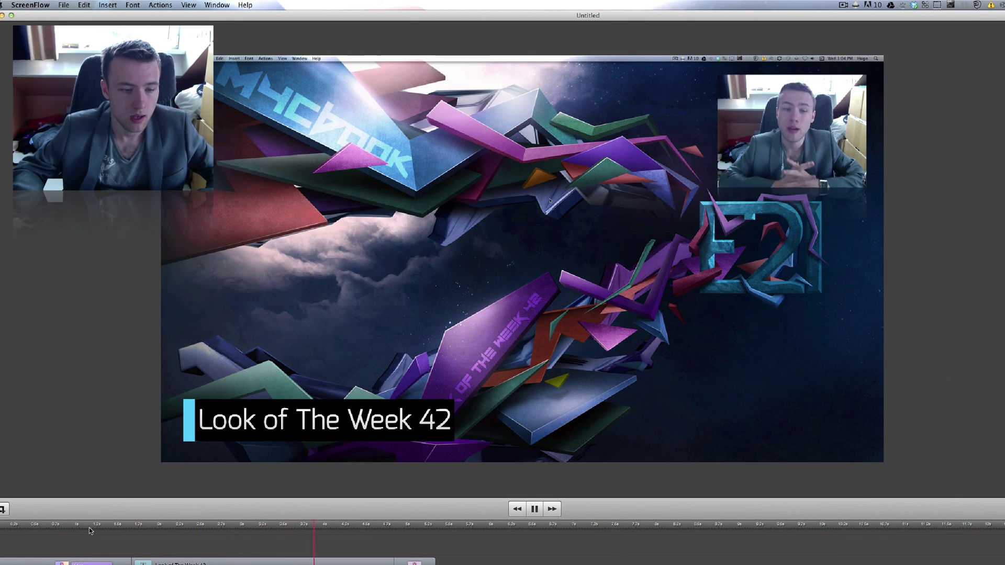
pyautogui.click(54, 525)
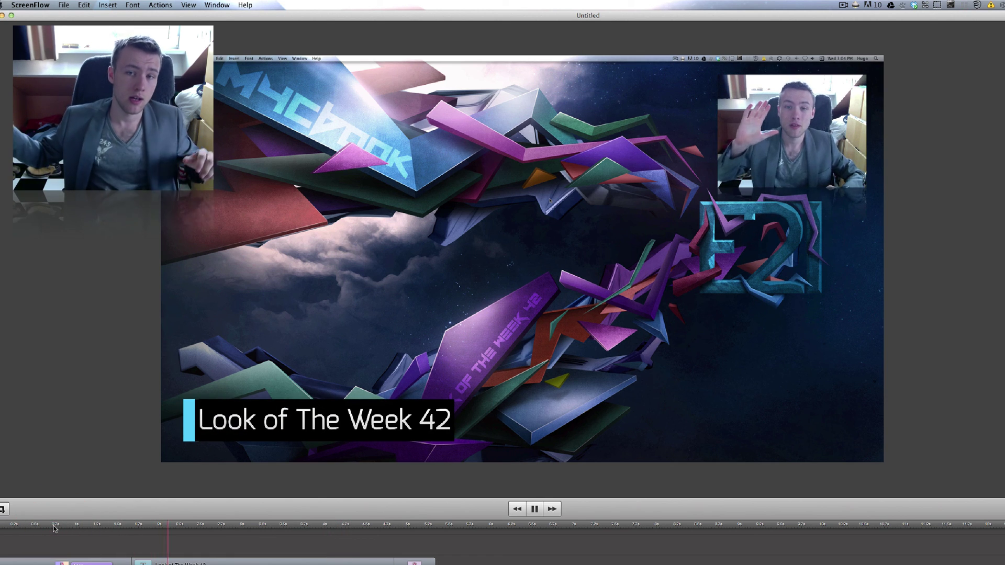
pyautogui.press('space')
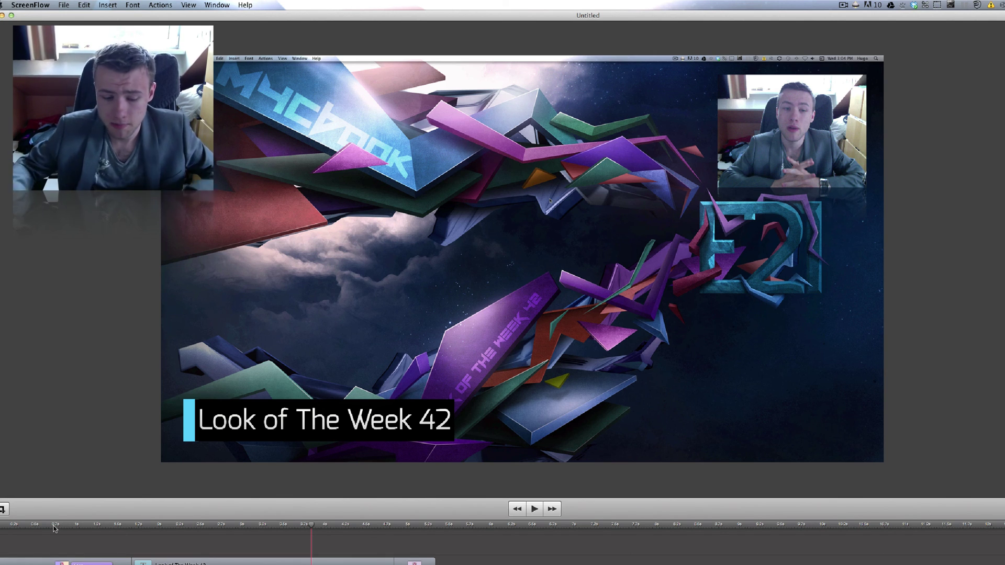
pyautogui.scroll(-5, 502, 544)
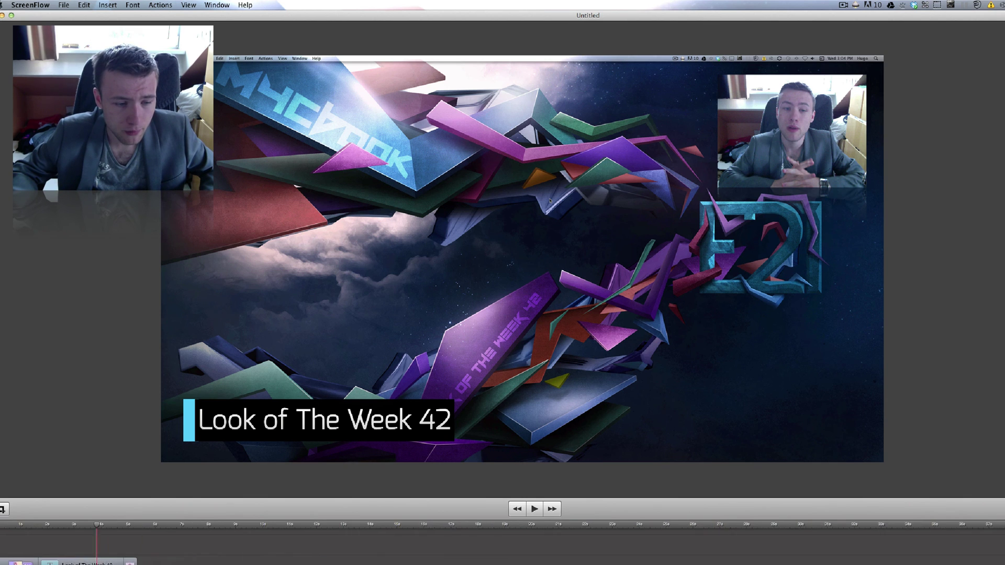